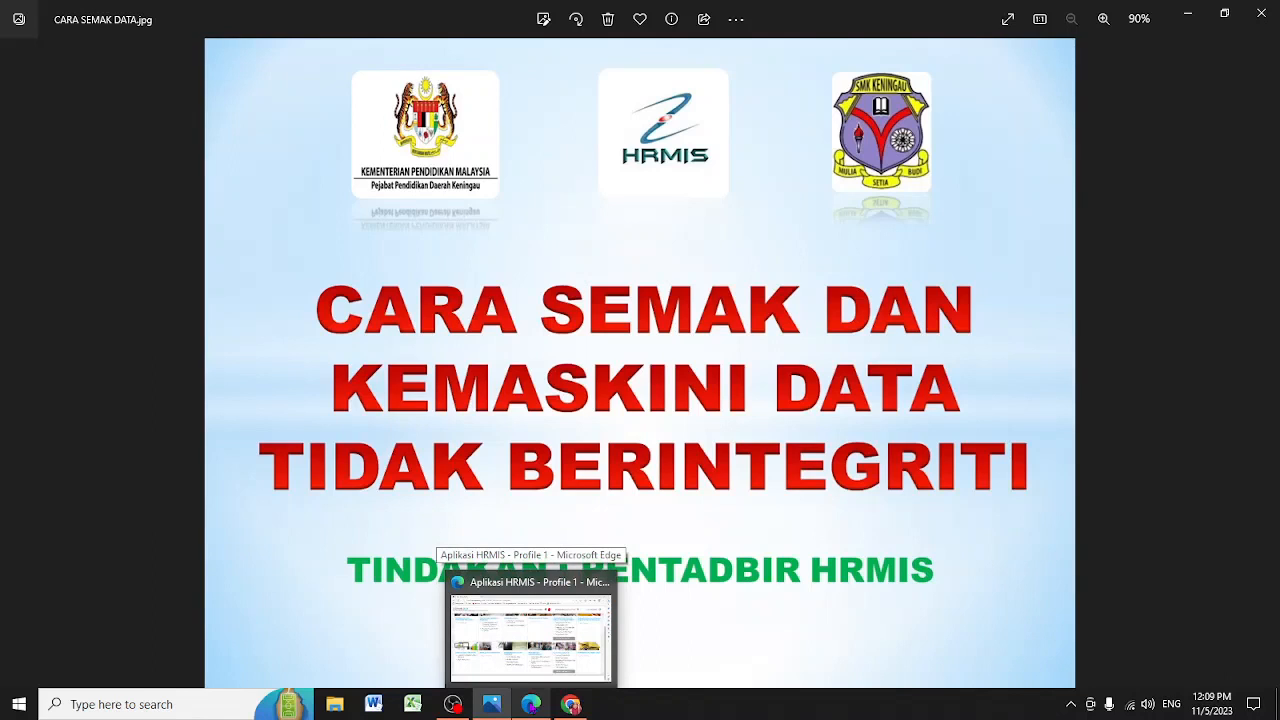
Switch to the HRMIS page in Microsoft Edge and open the Penyelenggaraan Rekod module of system administration.
mouse_move(572, 705)
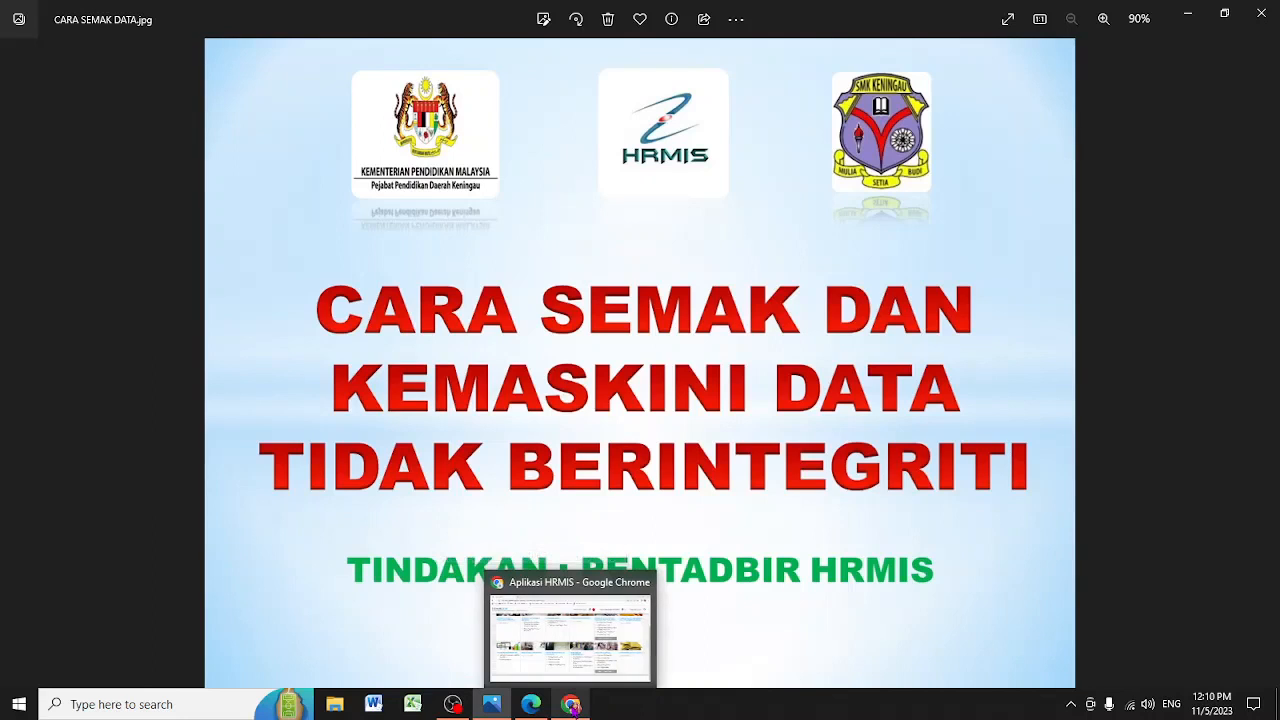
mouse_move(531, 705)
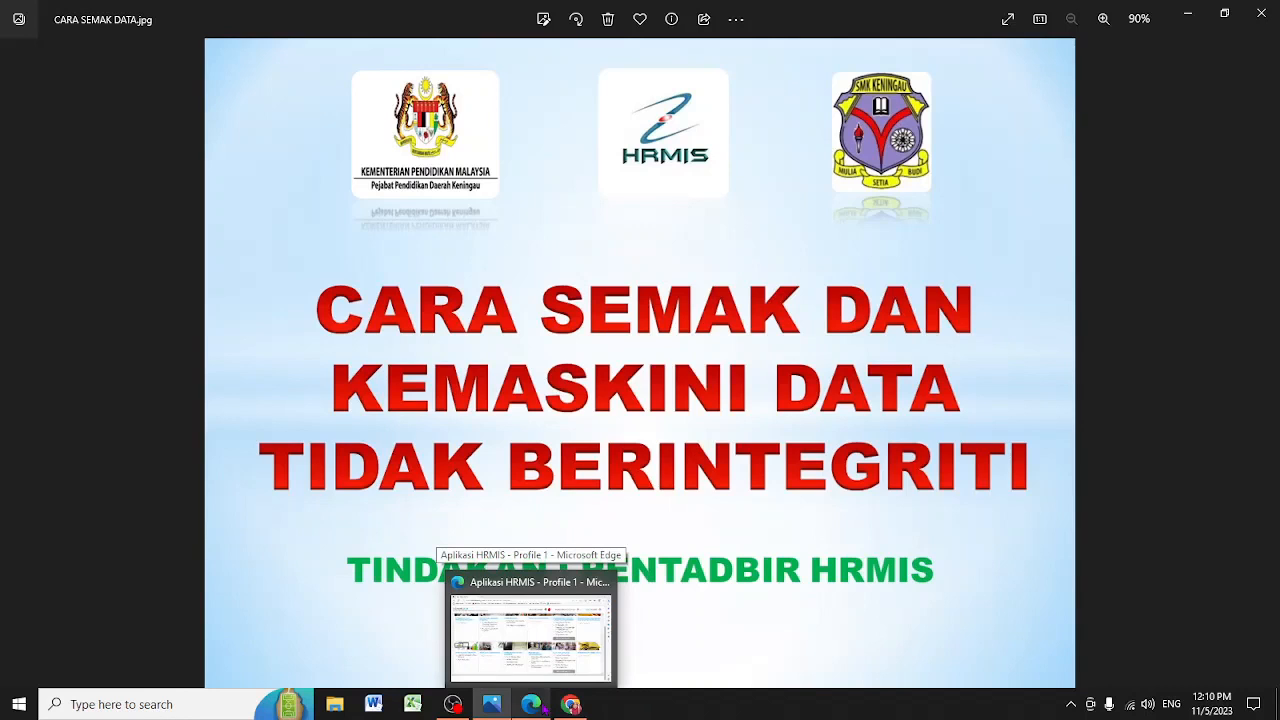
left_click(530, 630)
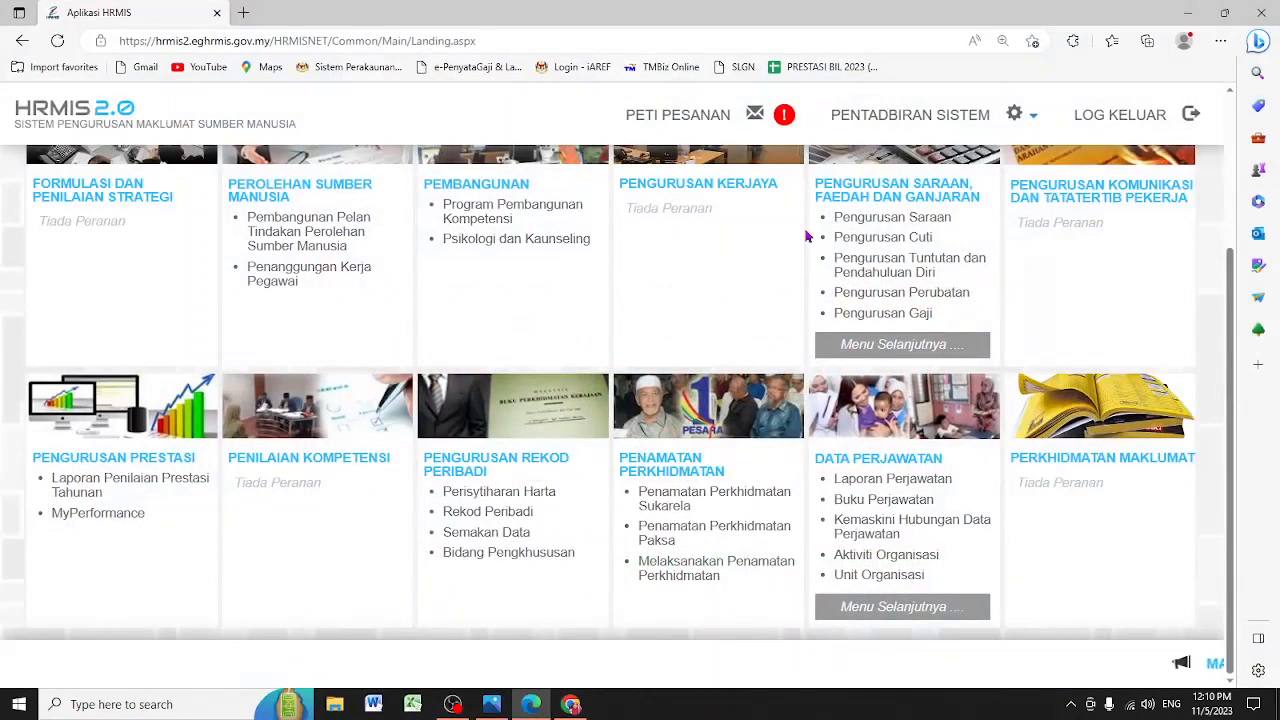
left_click(958, 125)
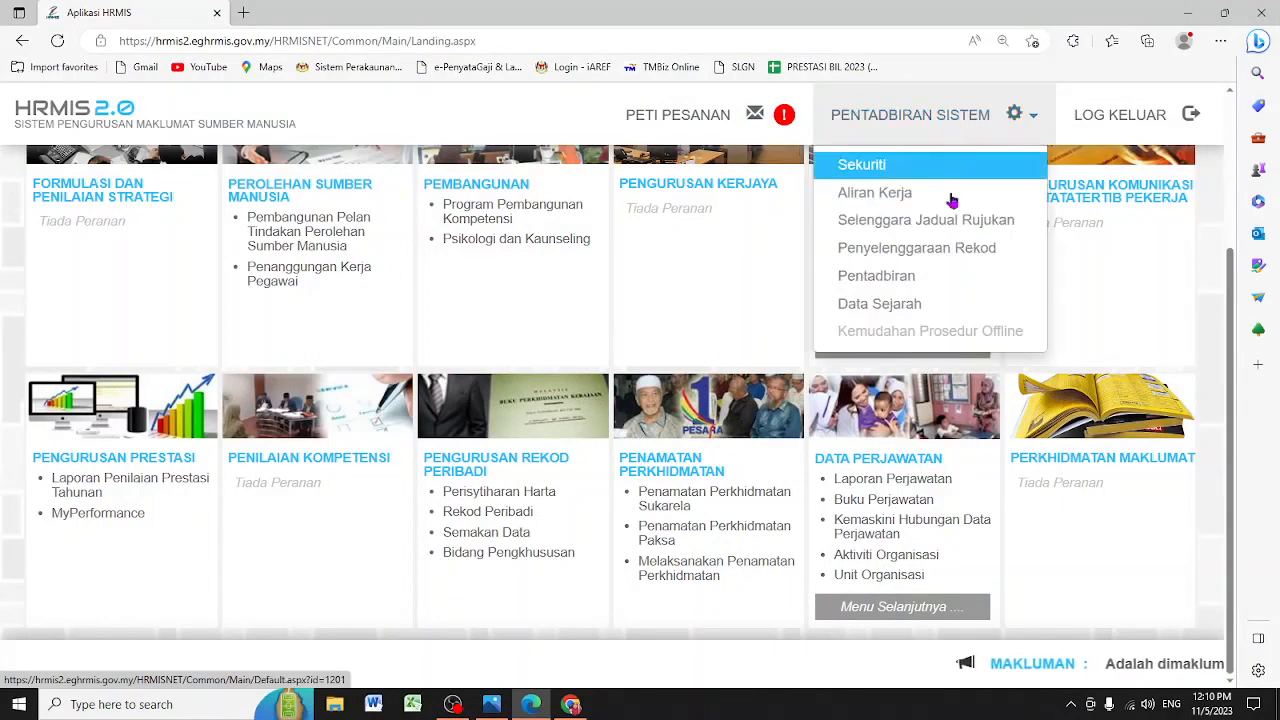
left_click(958, 257)
Open the Carian Melalui Pemilik Kompetensi search form of the Semakan Data function.
mouse_move(15, 135)
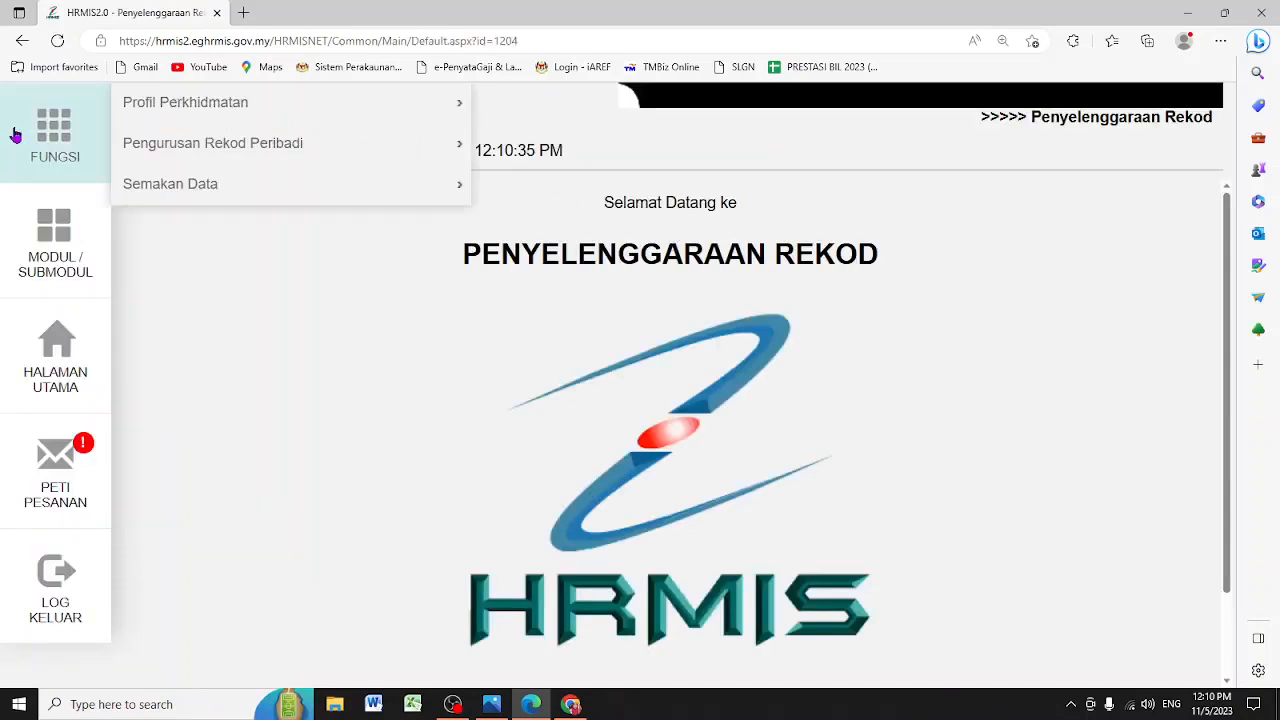
mouse_move(244, 188)
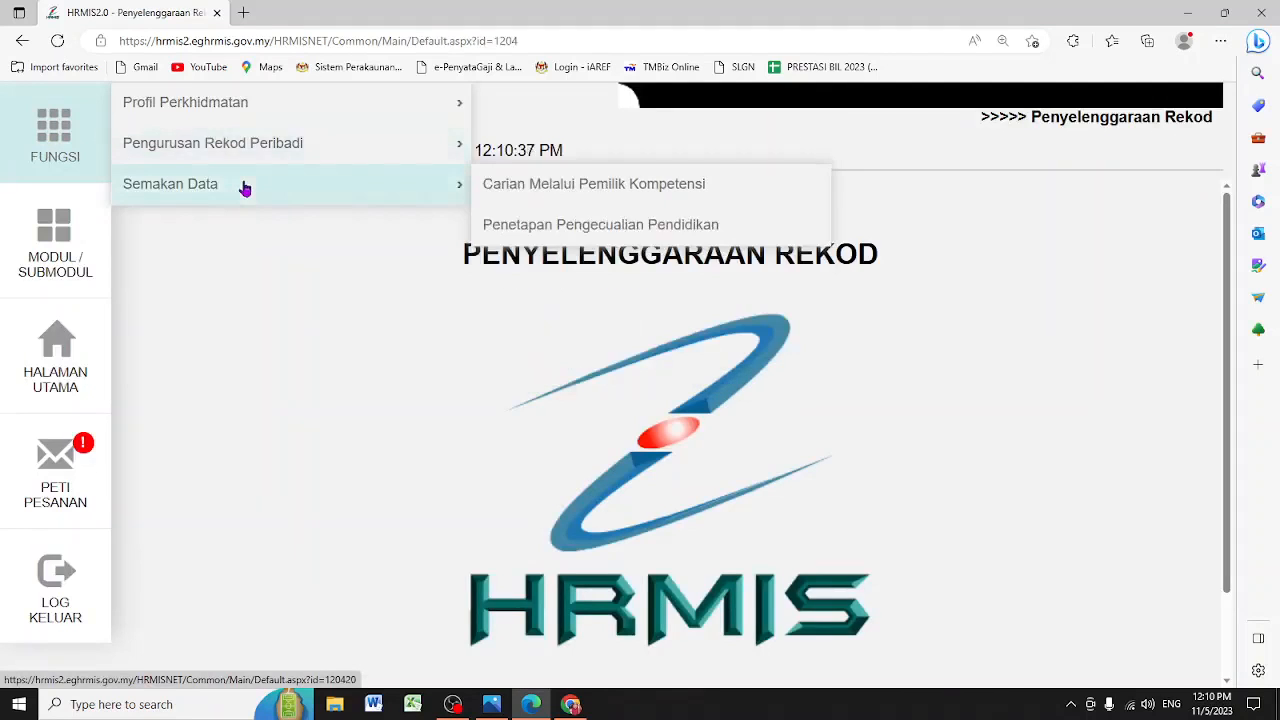
left_click(622, 191)
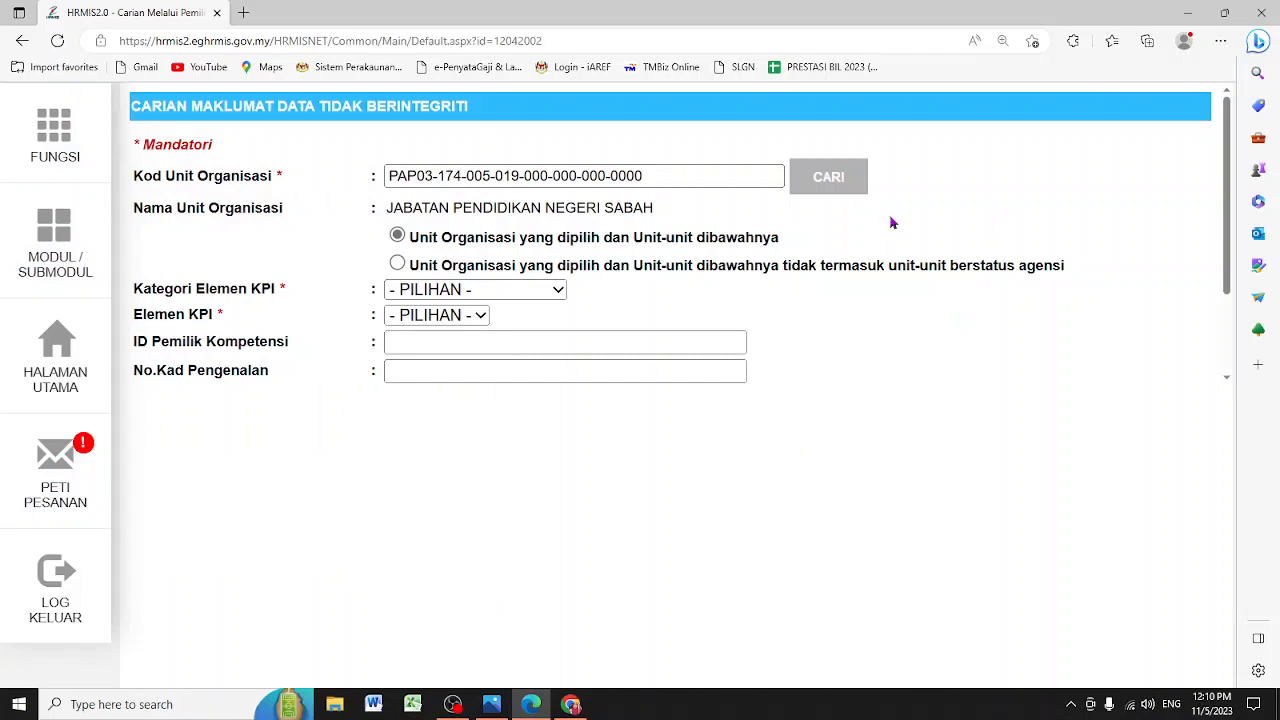
Set the organisation unit to PEJABAT PENDIDIKAN DAERAH KENINGAU, found in the unit tree beneath PENGURUSAN PENTADBIRAN SEKOLAH.
left_click_drag(153, 212, 337, 222)
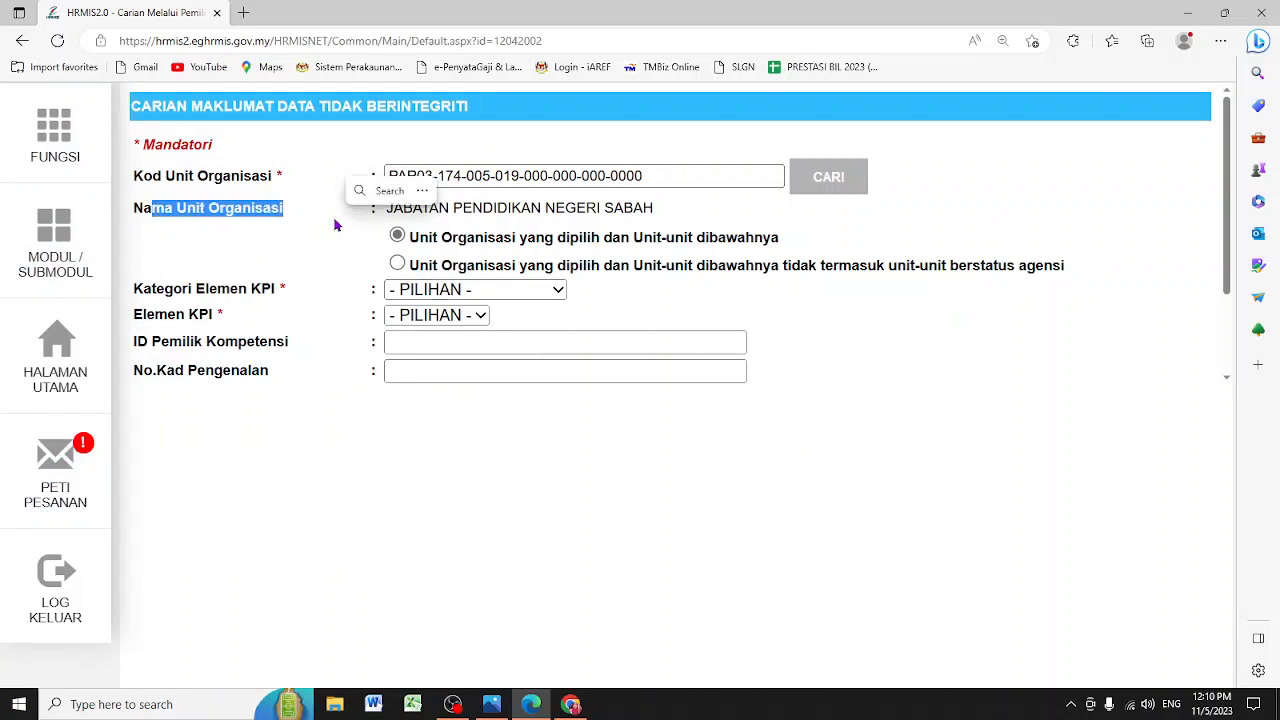
left_click(487, 218)
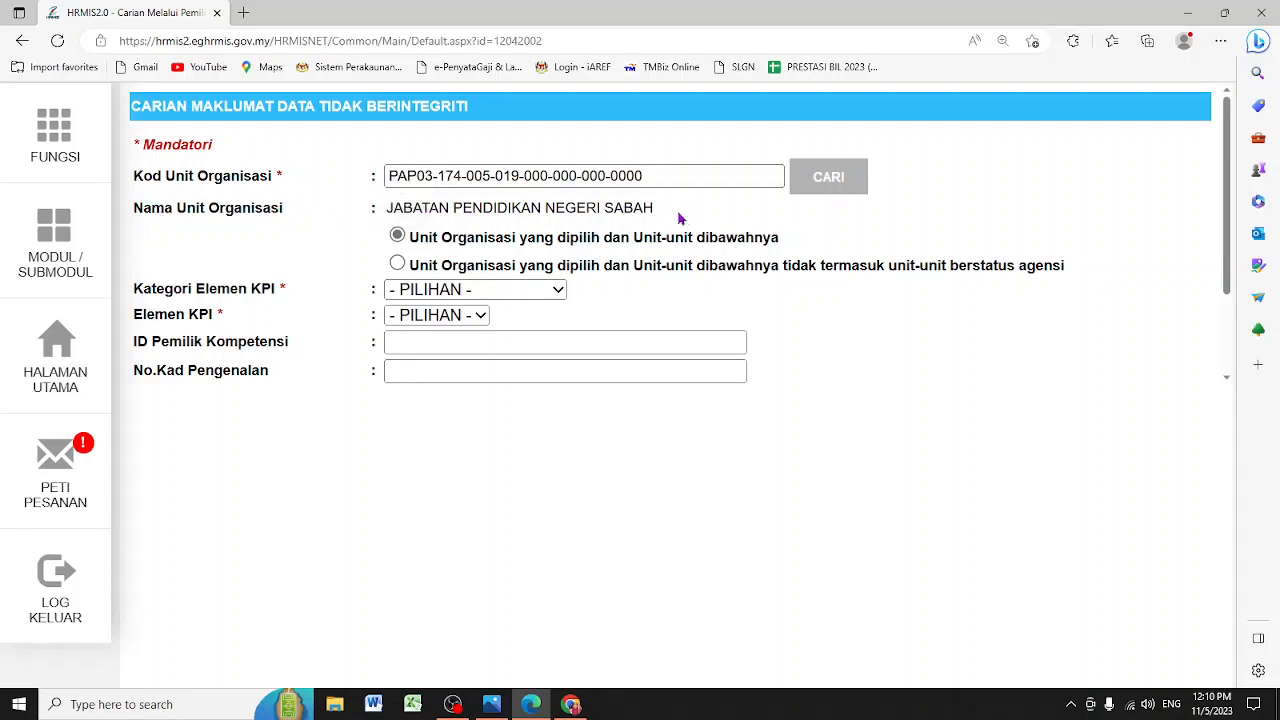
left_click(824, 186)
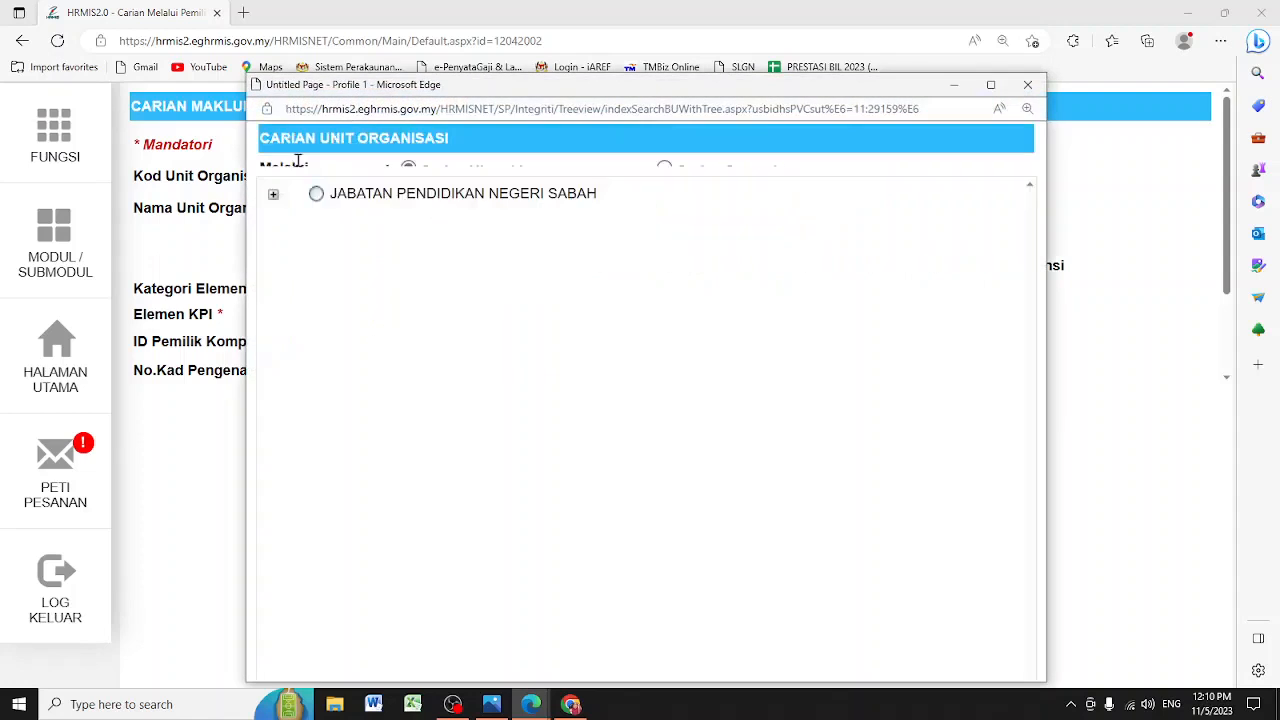
left_click(273, 194)
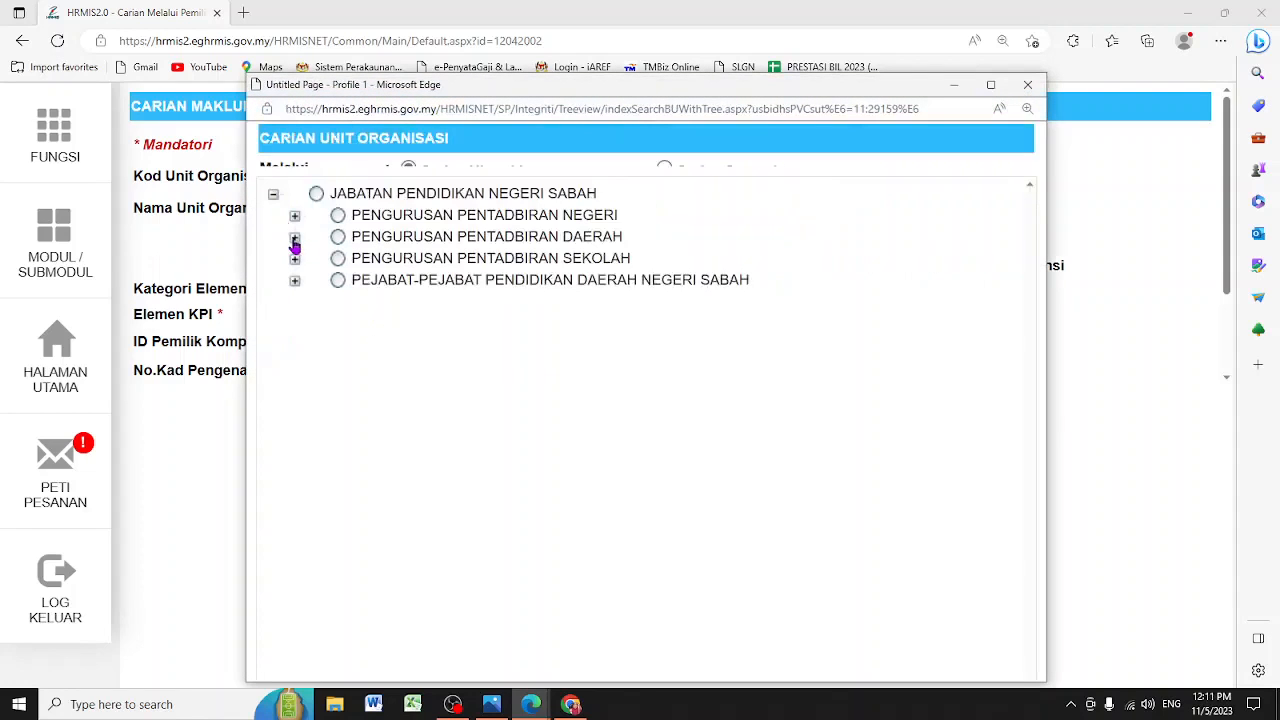
left_click(294, 239)
left_click(294, 240)
left_click(295, 258)
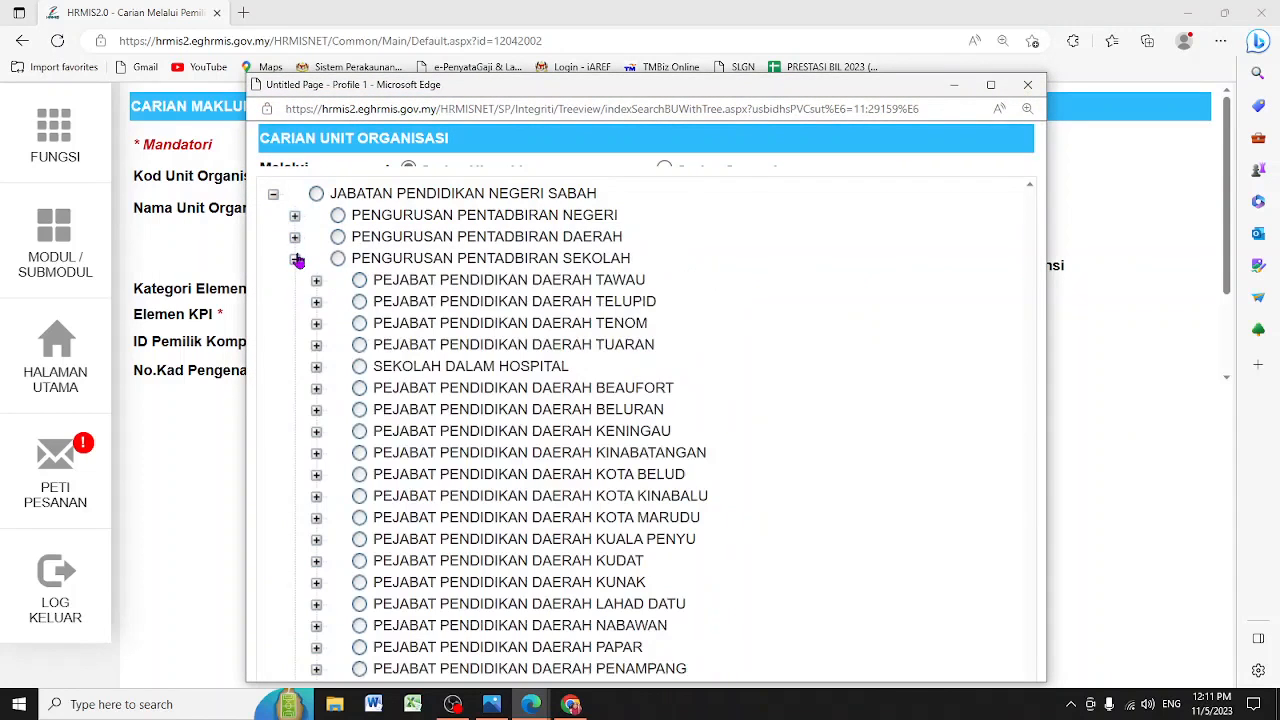
left_click(295, 258)
left_click(295, 258)
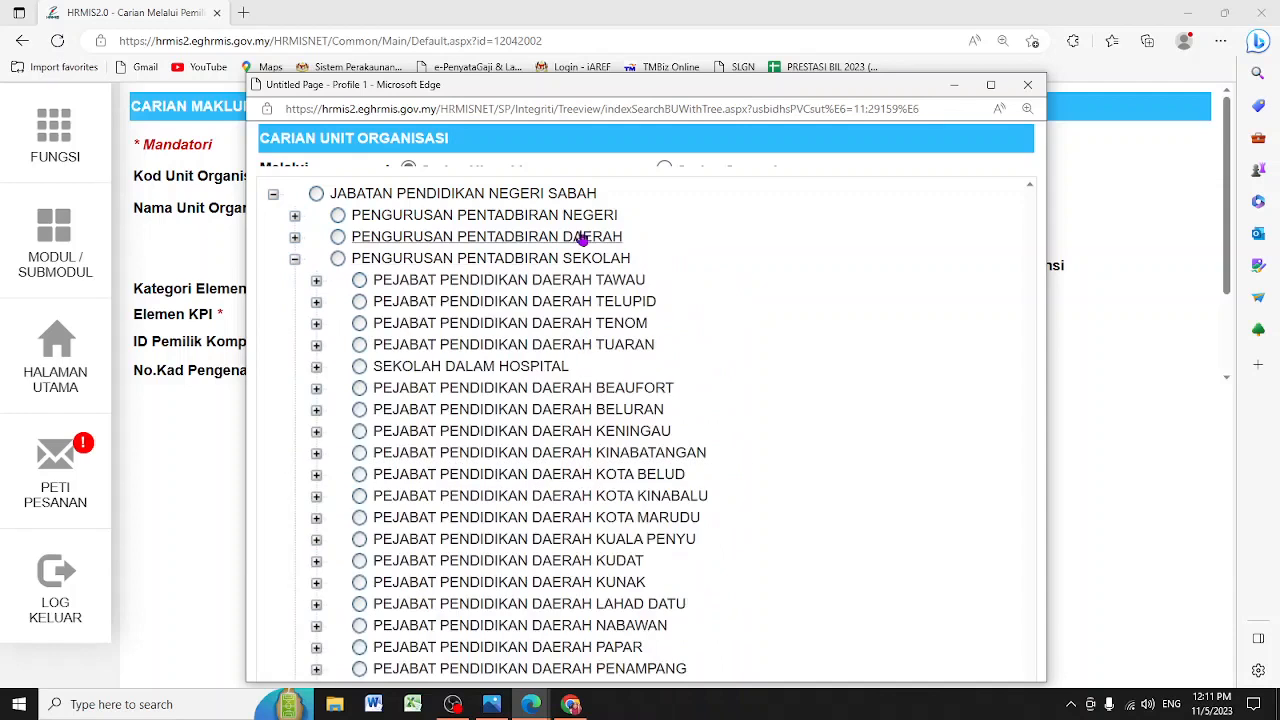
left_click(359, 431)
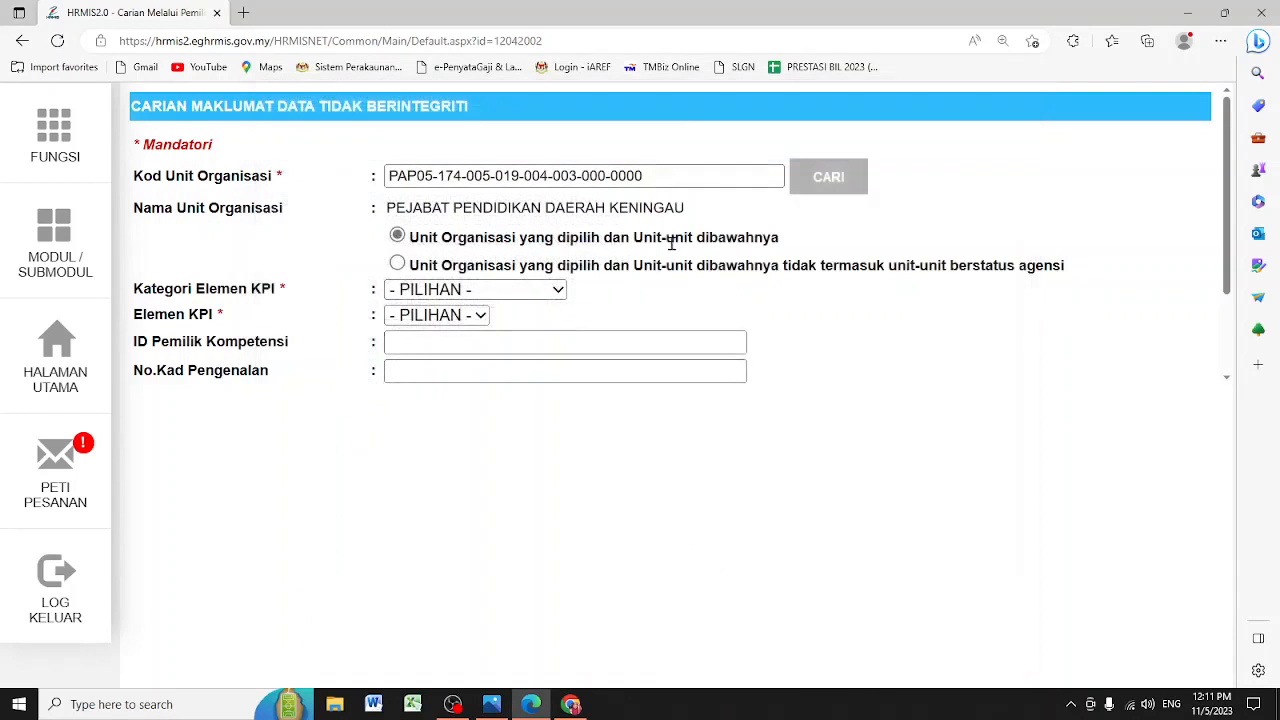
Search for non-integrity data with Kategori Elemen KPI set to Perjawatan and Elemen KPI set to Perjawatan.
key("ctrl+minus")
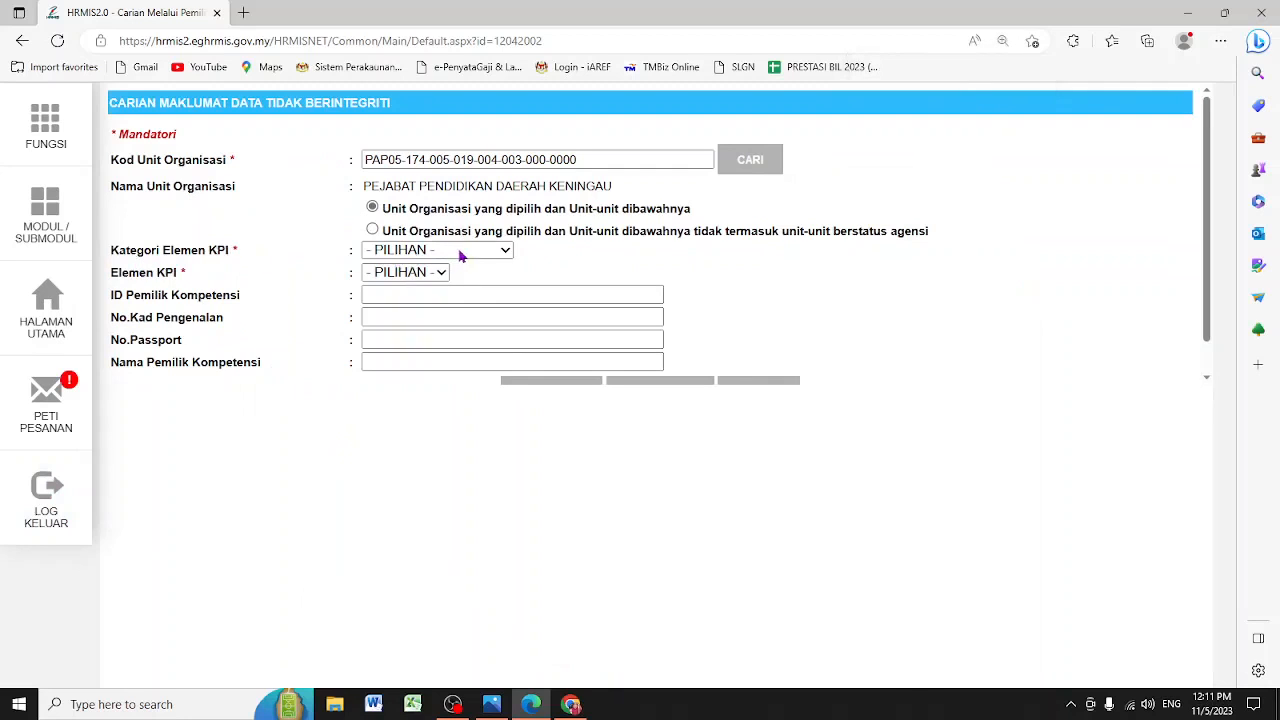
key("ctrl+minus")
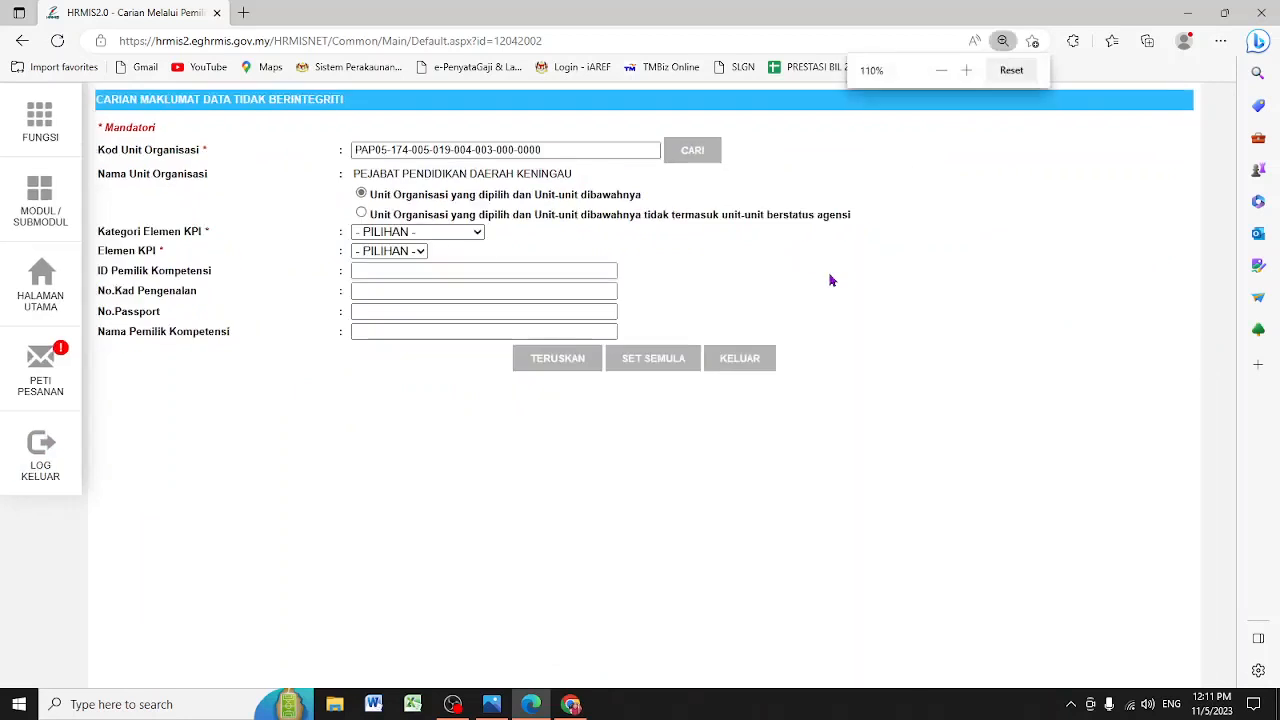
left_click(465, 235)
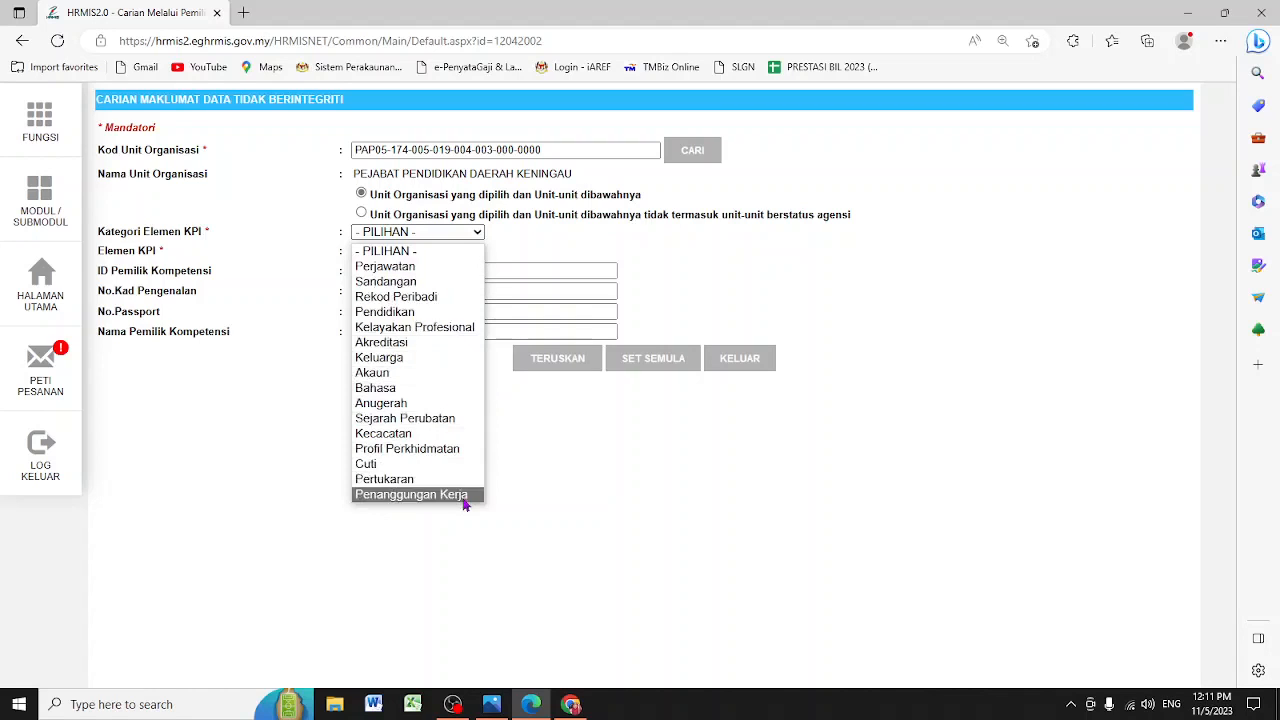
left_click(418, 268)
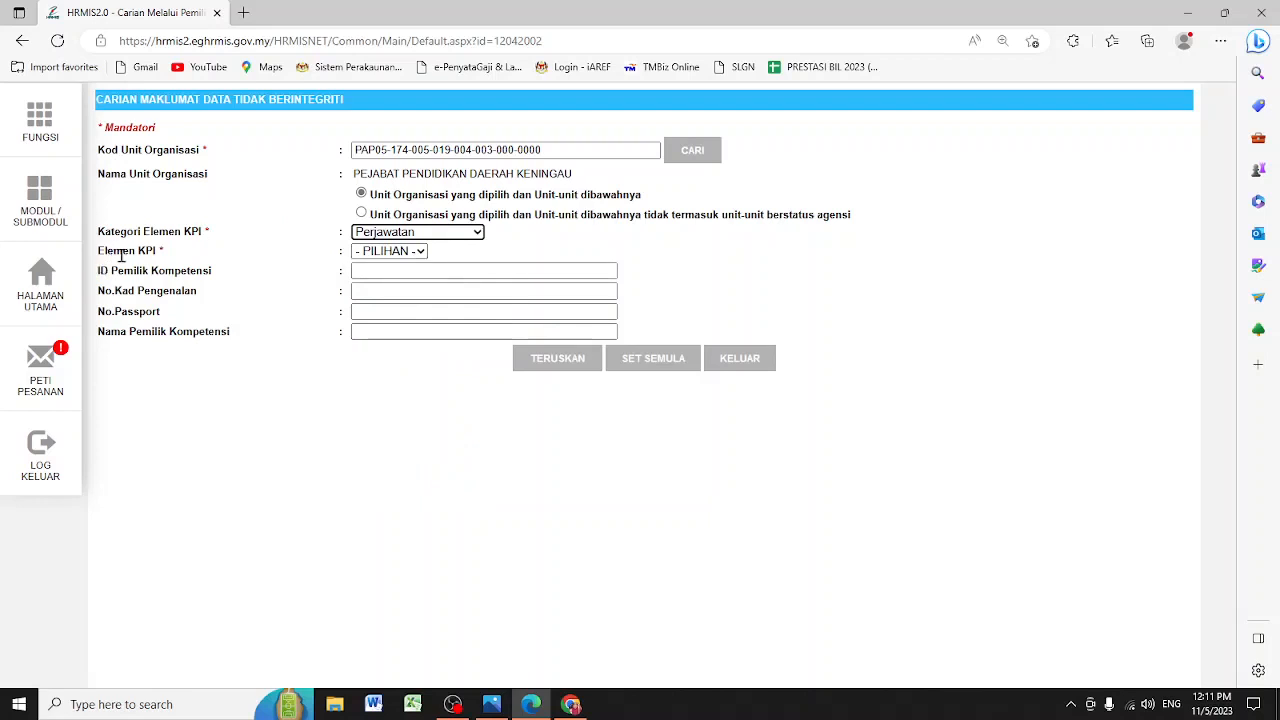
left_click(414, 252)
left_click(414, 252)
left_click(414, 252)
left_click(414, 252)
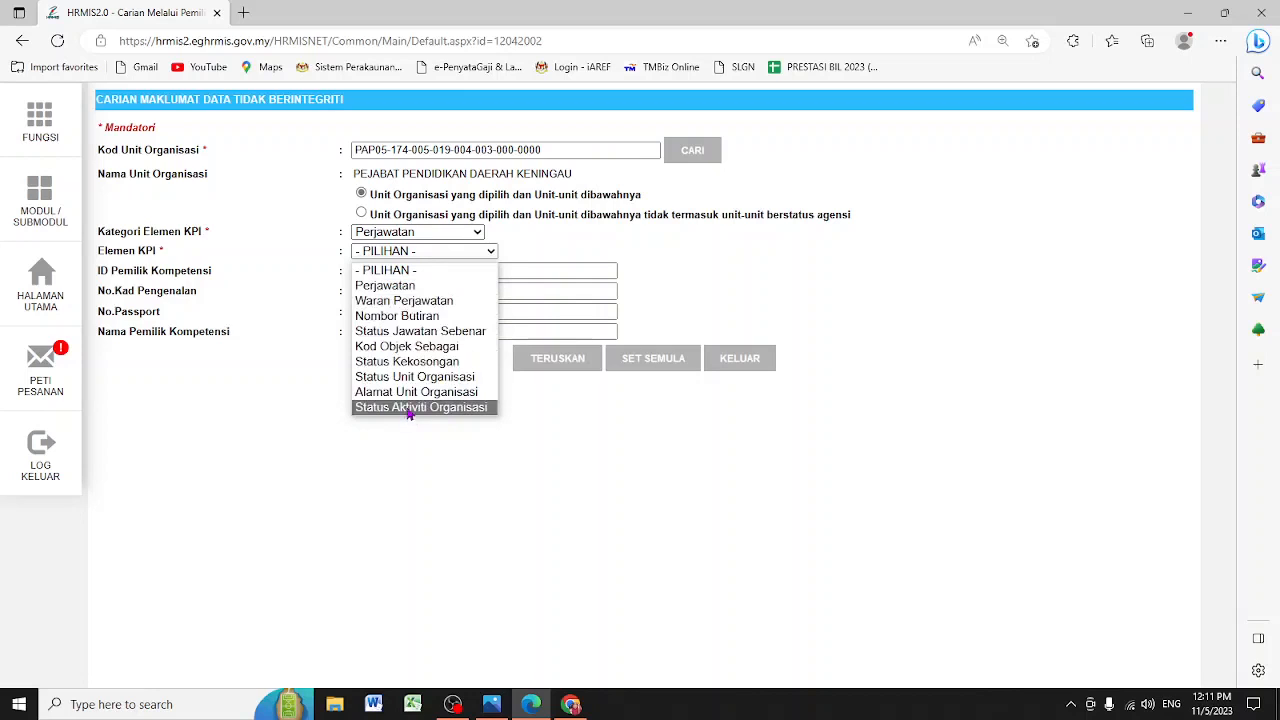
left_click(418, 288)
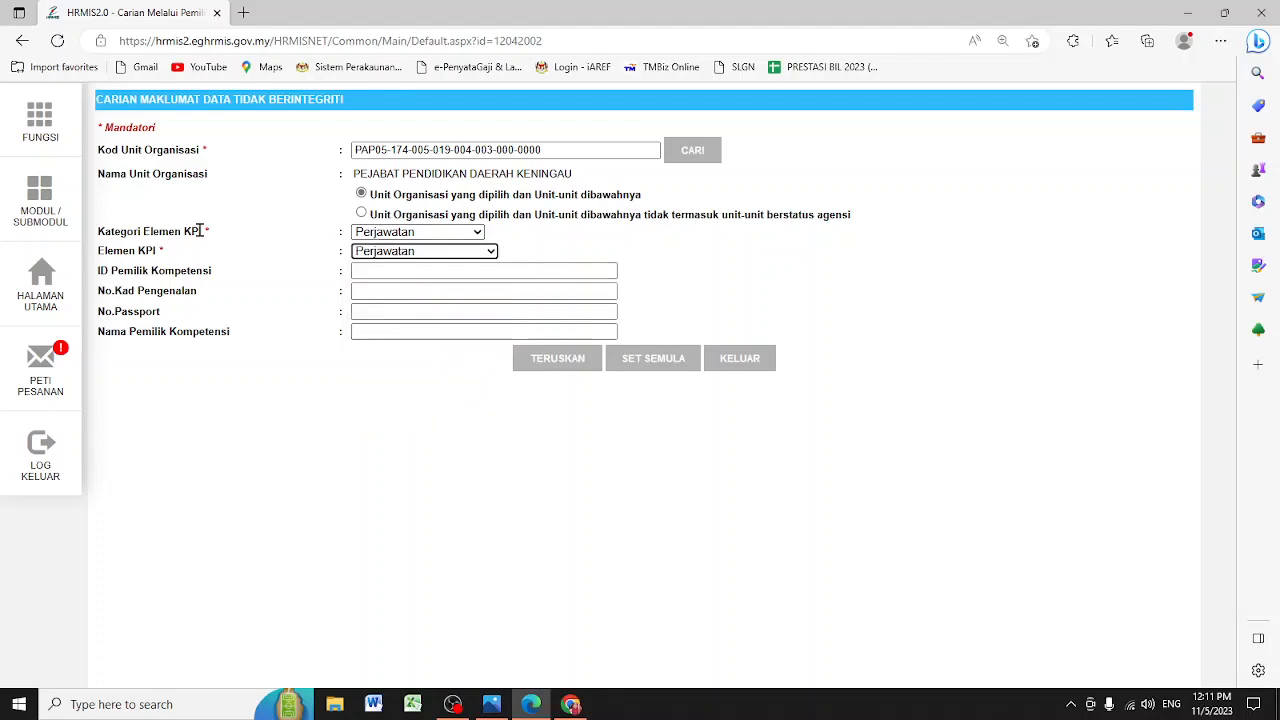
left_click(587, 366)
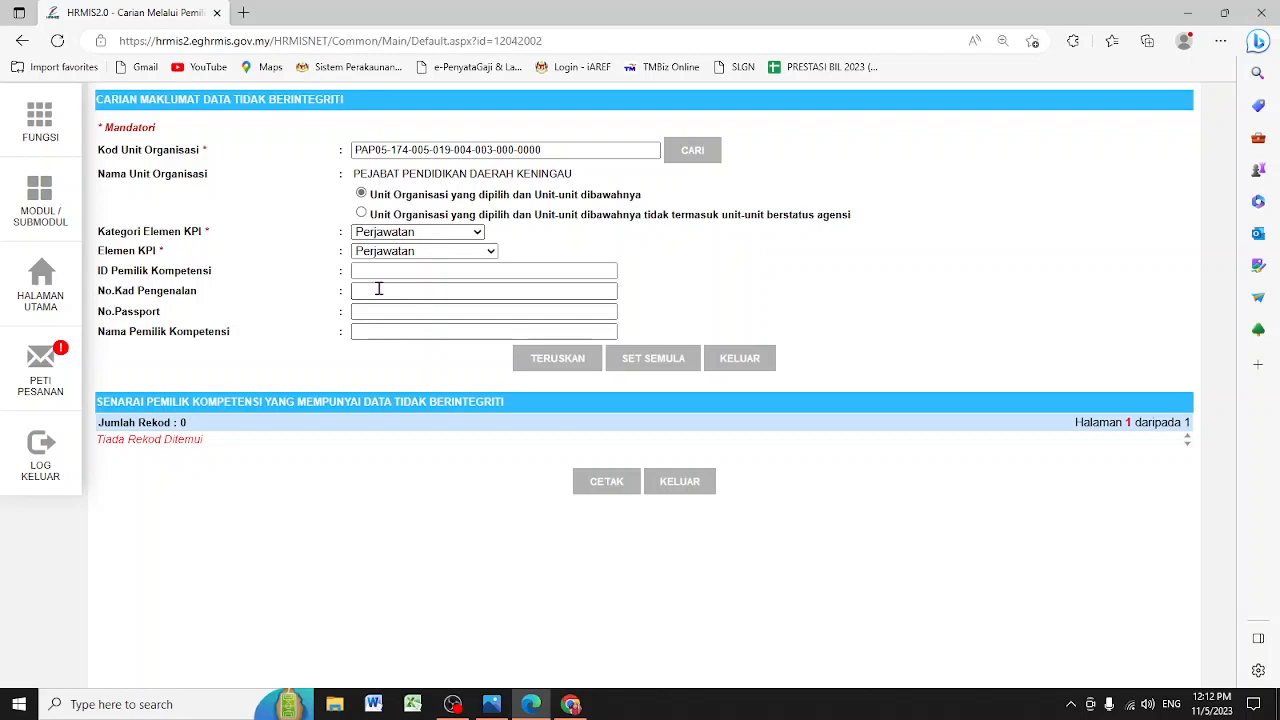
Check the Perjawatan category for non-integrity data by Elemen KPI Waran Perjawatan and then Nombor Butiran.
left_click(462, 251)
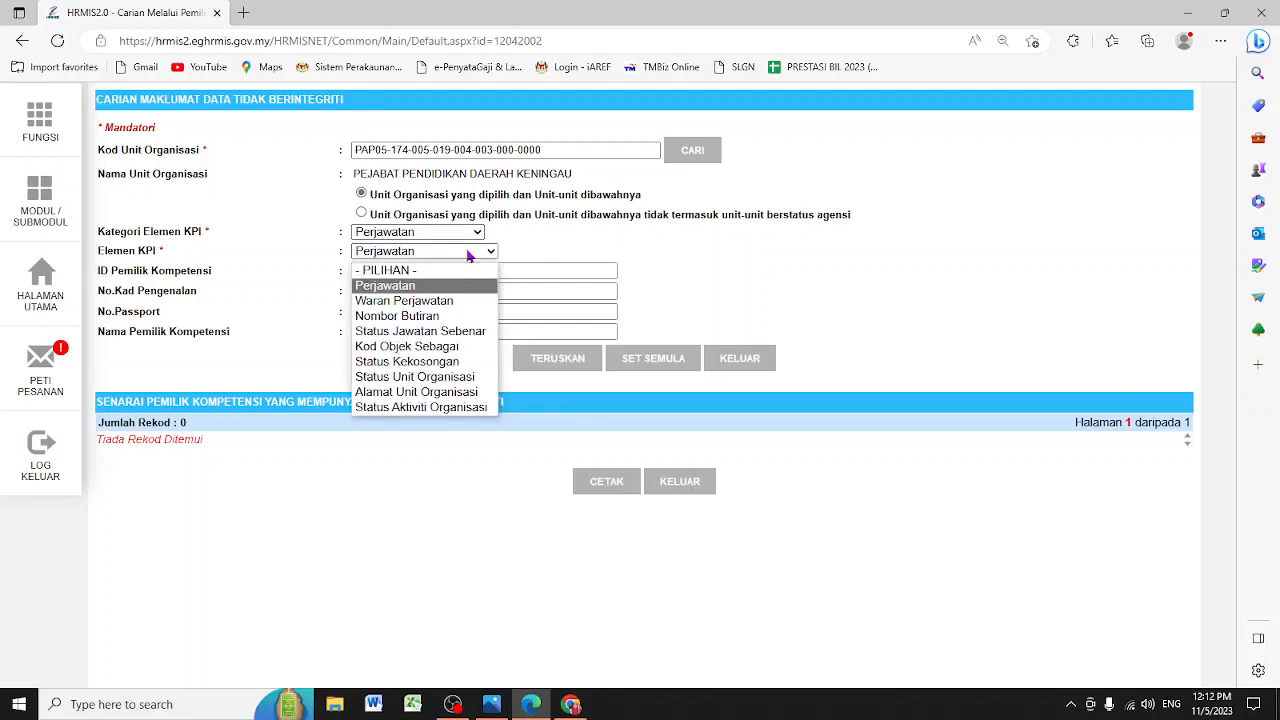
left_click(466, 309)
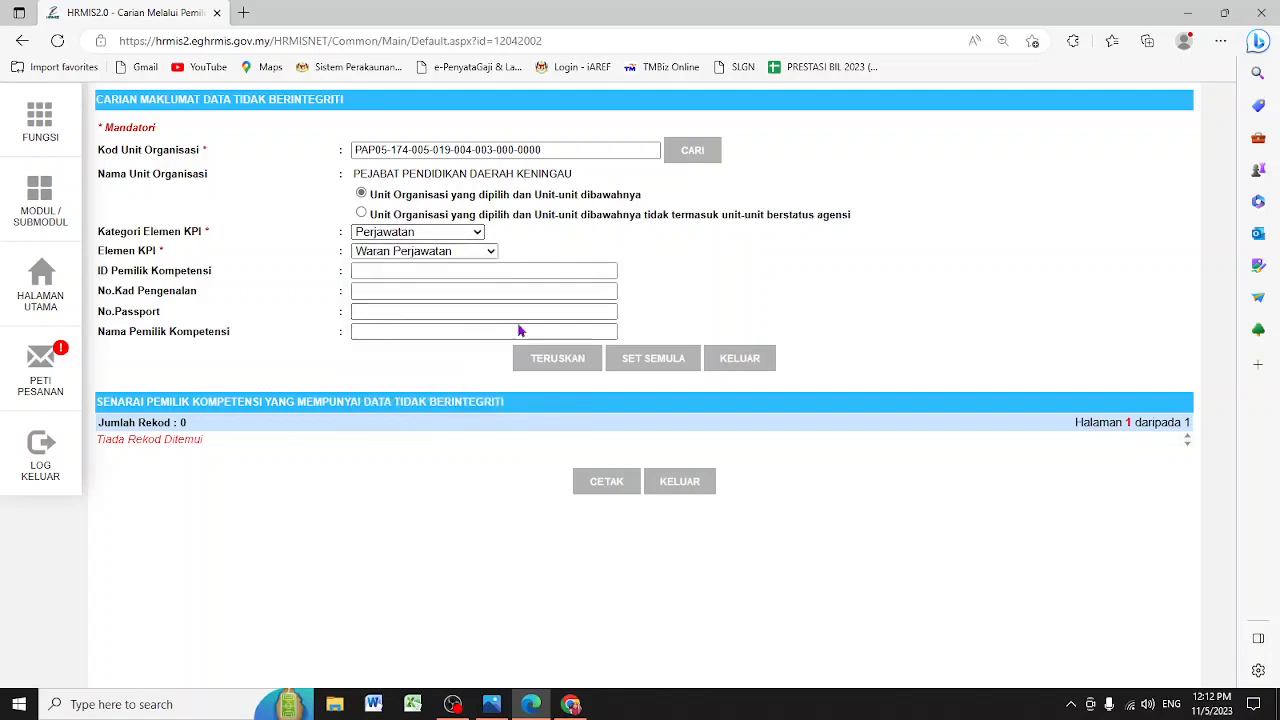
left_click(413, 253)
left_click(421, 314)
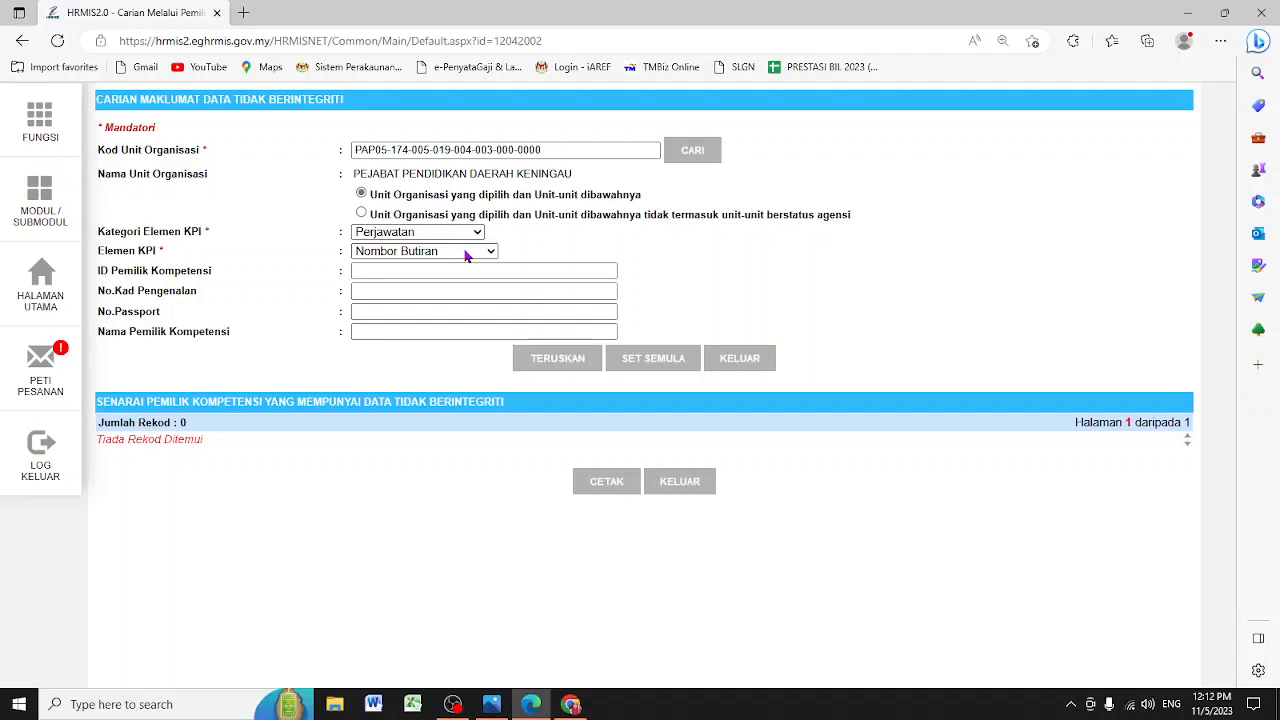
Check the Perjawatan category for the elements Status Jawatan Sebenar and Kod Objek Sebagai.
left_click(465, 256)
left_click(468, 328)
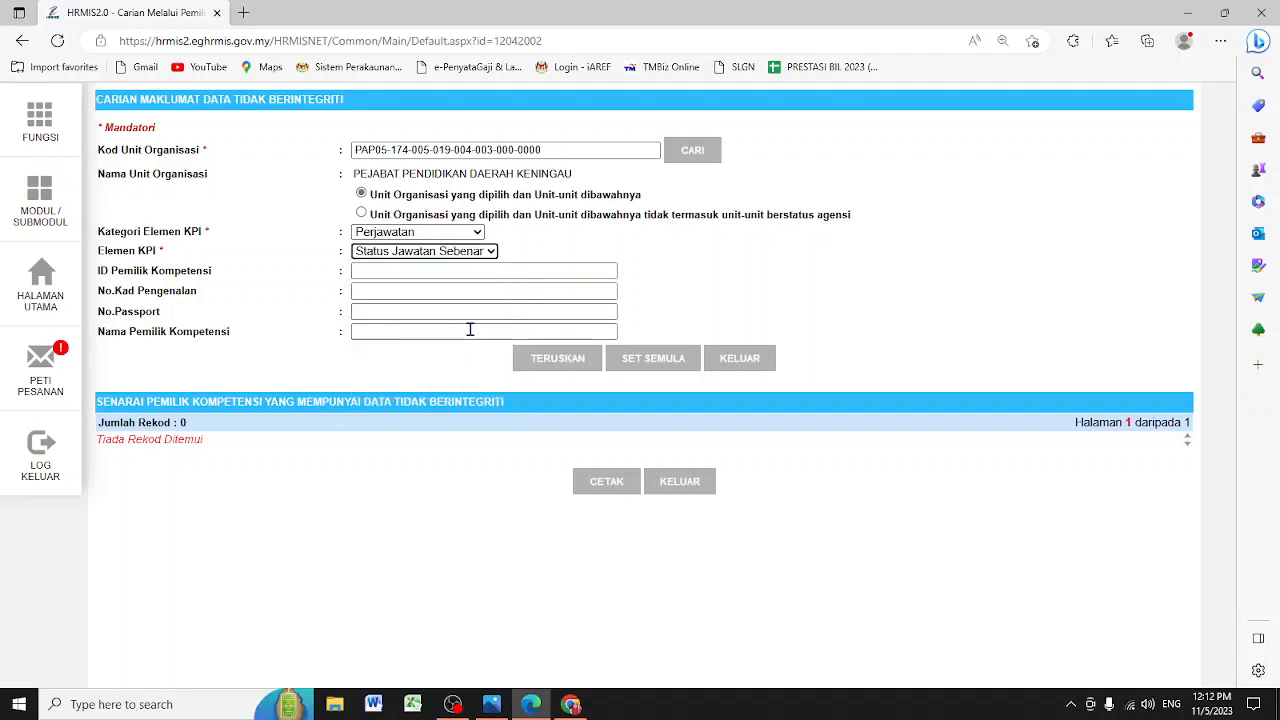
left_click(470, 253)
left_click(468, 347)
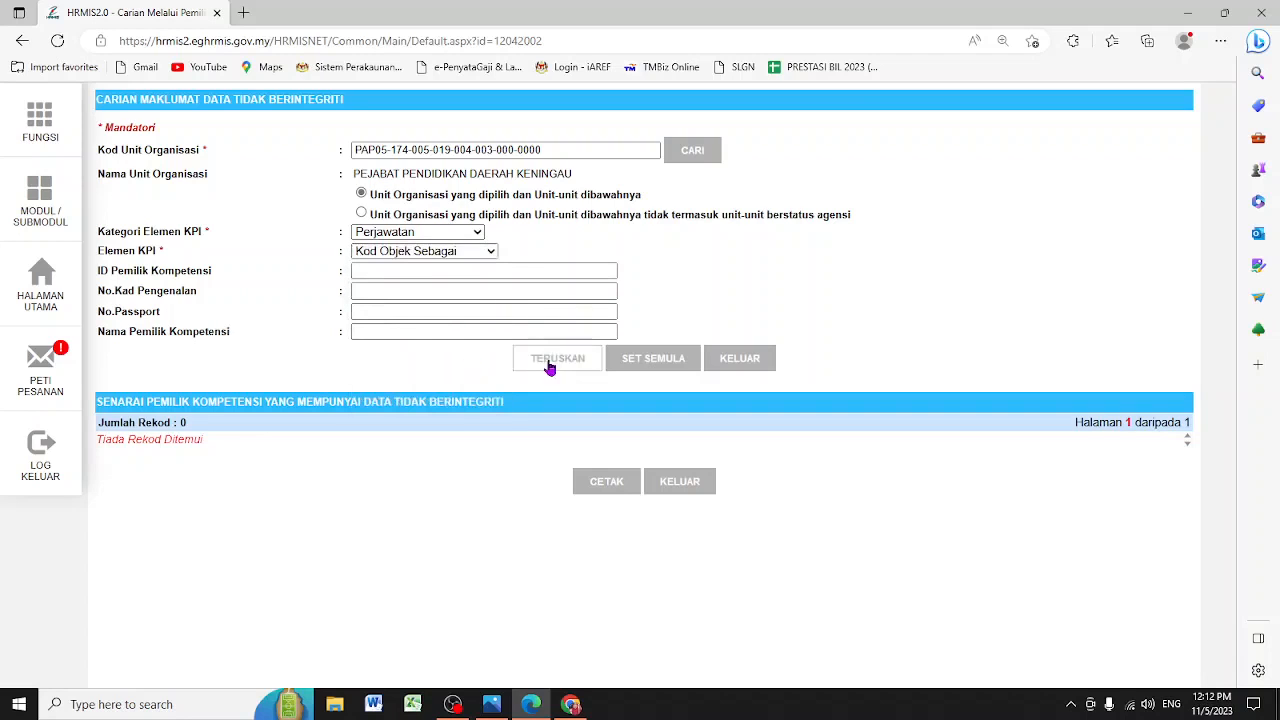
Check the Perjawatan category for the elements Status Kekosongan and Status Unit Organisasi.
left_click(465, 256)
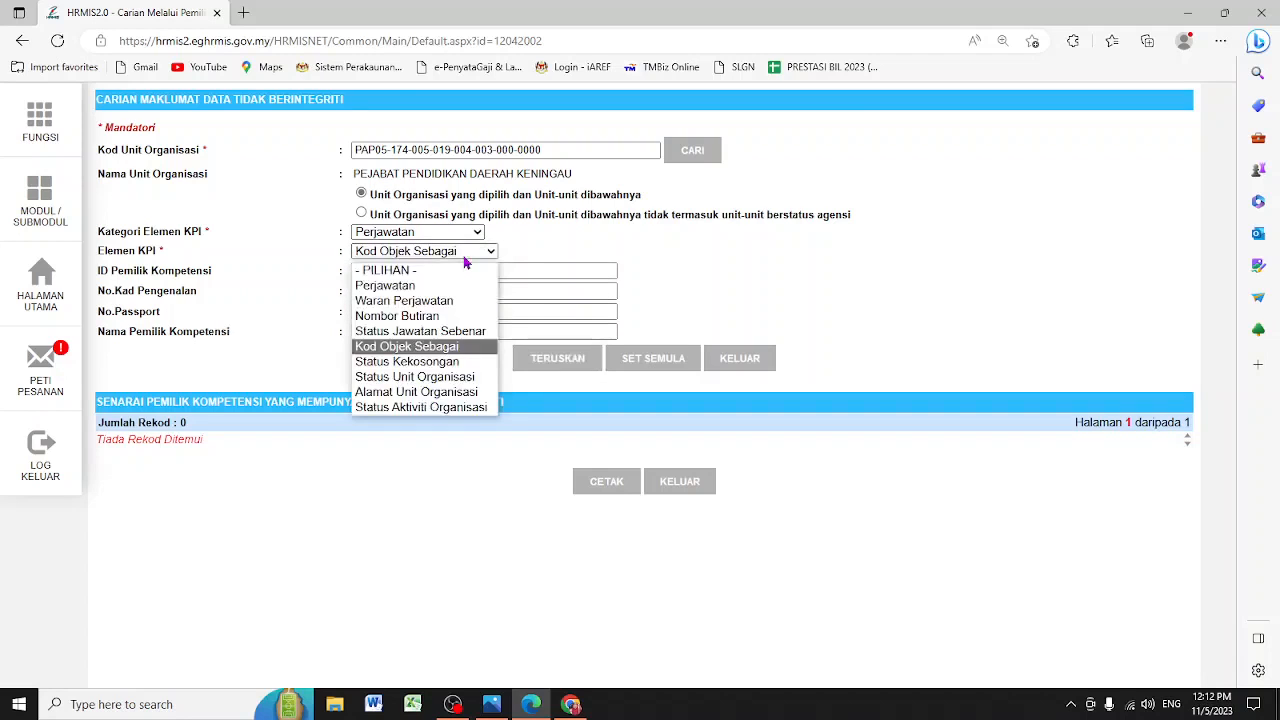
left_click(468, 361)
left_click(482, 251)
left_click(400, 377)
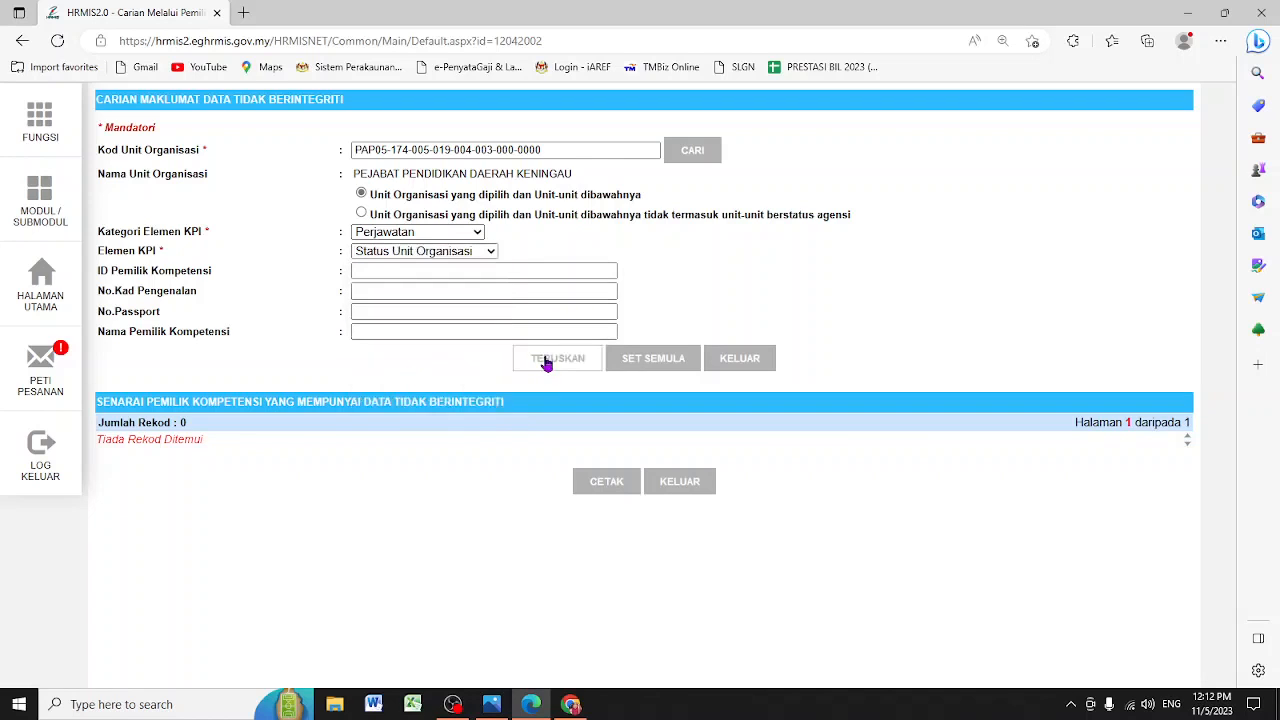
Check the Perjawatan category for the elements Alamat Unit Organisasi and Status Aktiviti Organisasi.
left_click(470, 251)
left_click(400, 391)
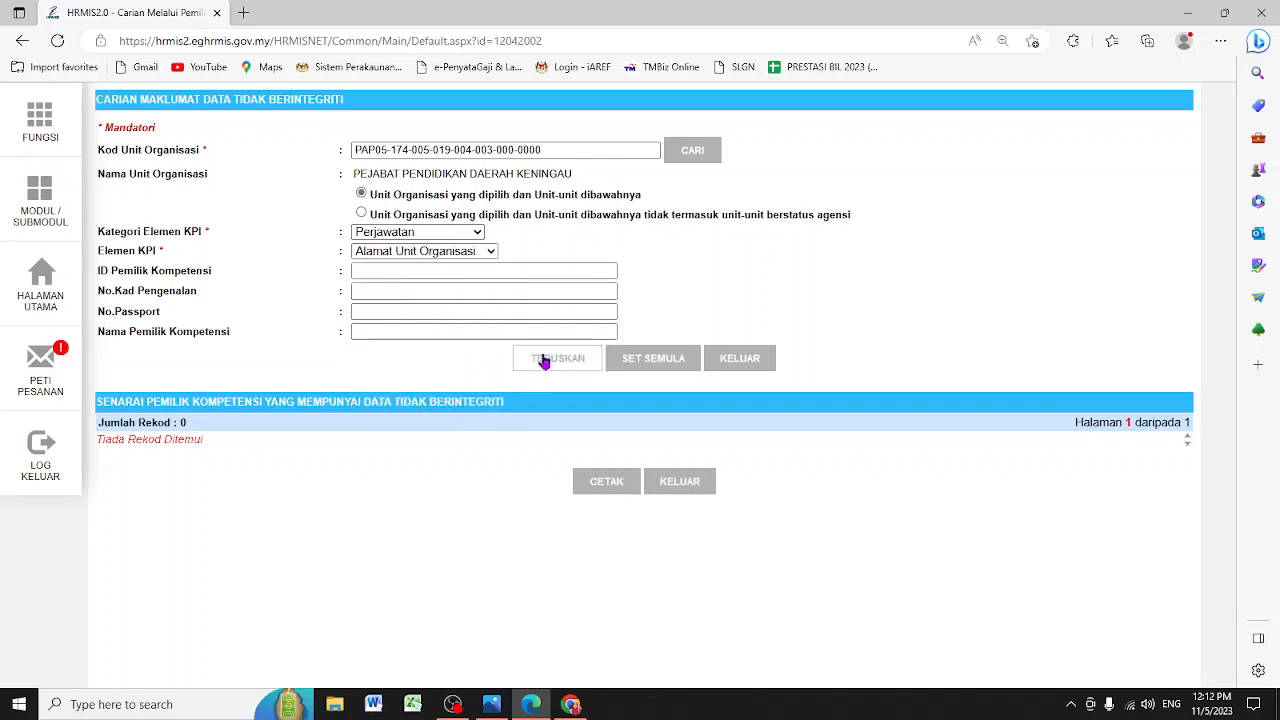
left_click(480, 251)
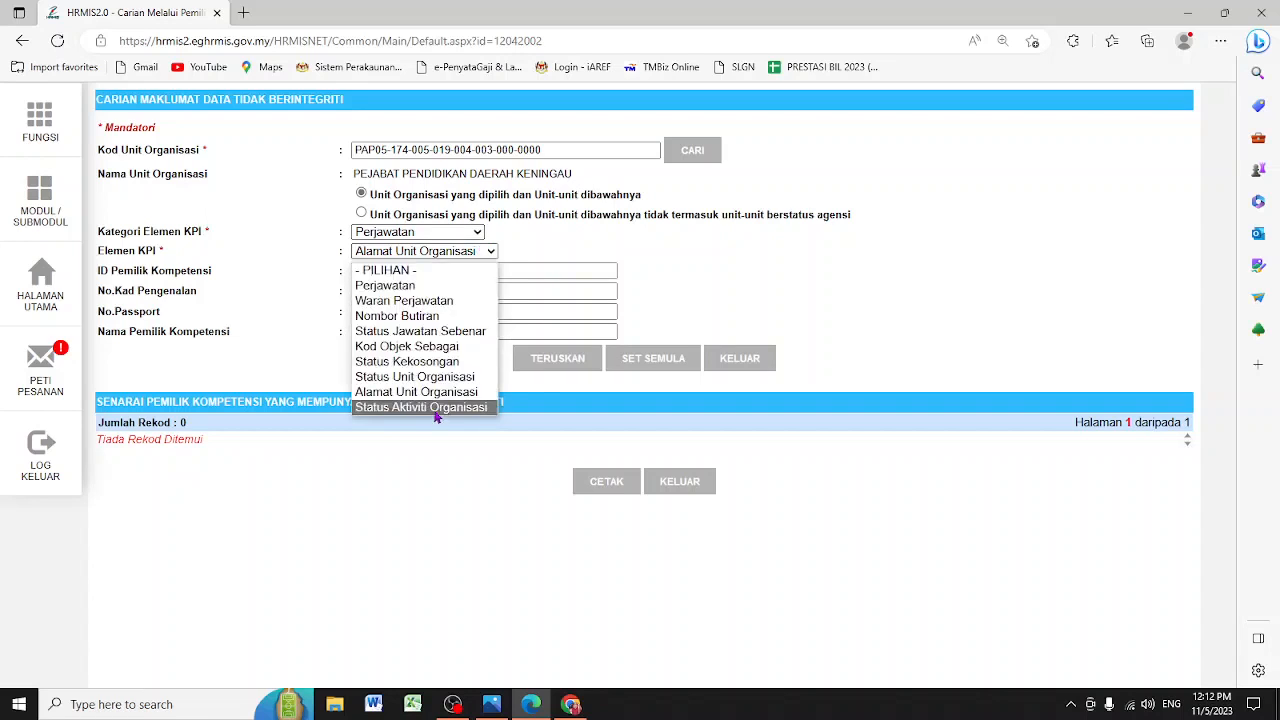
left_click(400, 406)
left_click(551, 368)
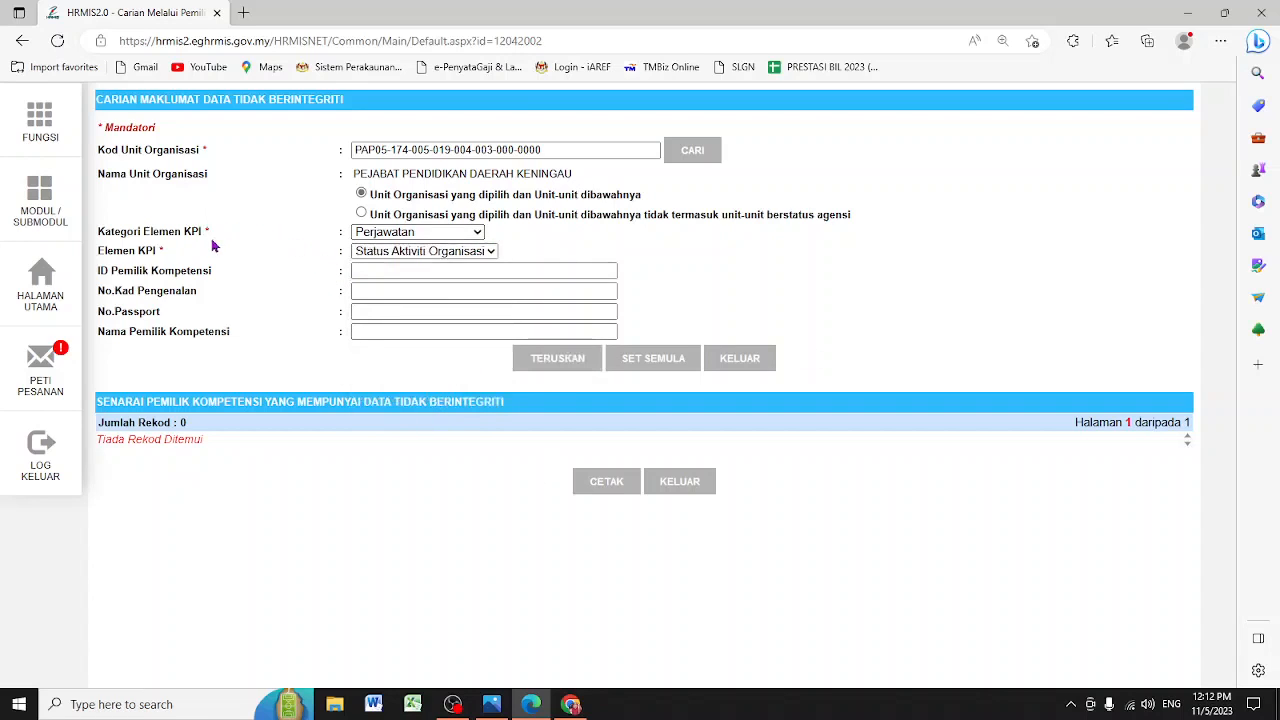
Change Kategori Elemen KPI to Sandangan and search for non-integrity data using its first Elemen KPI option.
left_click(428, 233)
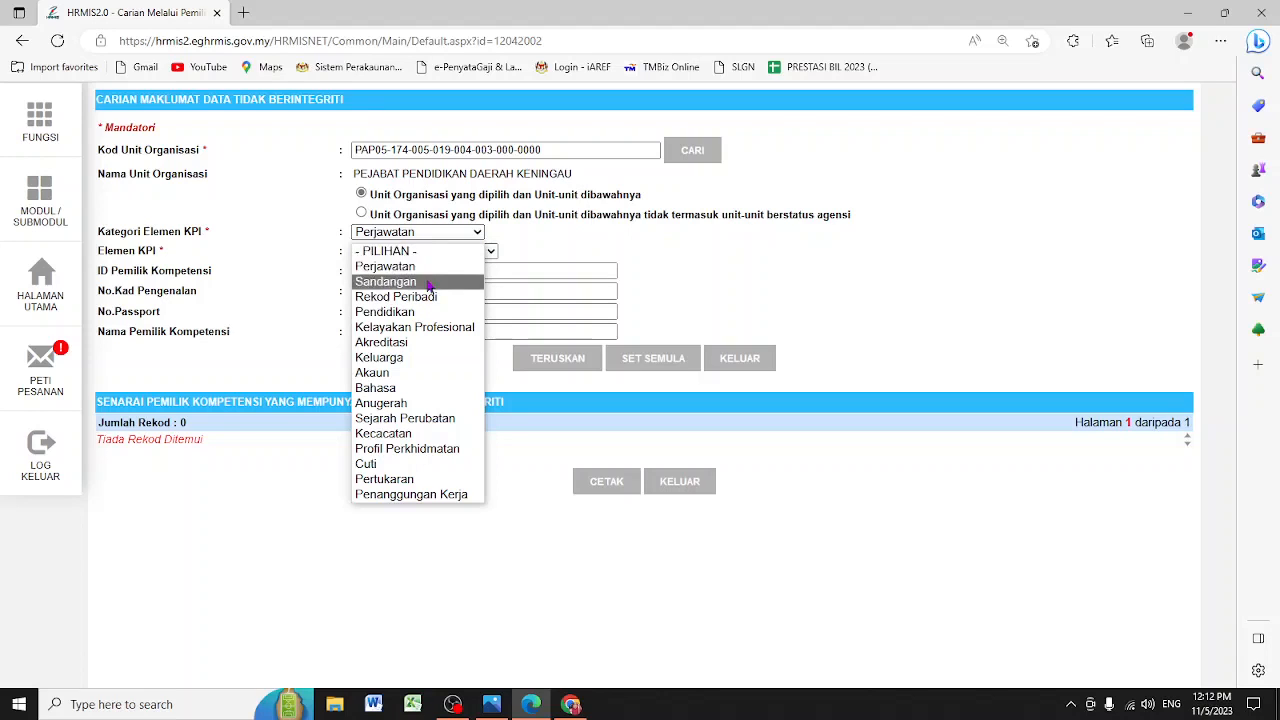
left_click(428, 283)
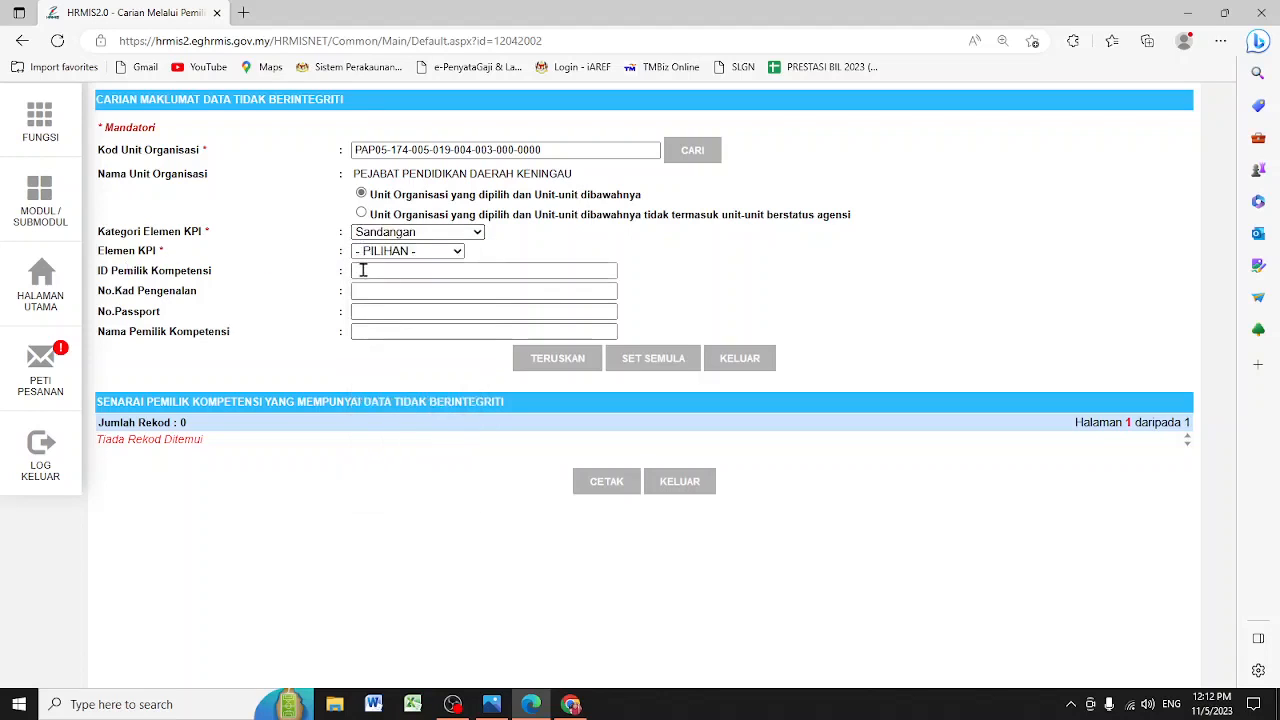
left_click(435, 256)
left_click(436, 287)
left_click(548, 366)
Check the Sandangan category for non-integrity data under the elements Status Sandangan and Gred Memangku.
left_click(445, 251)
left_click(434, 301)
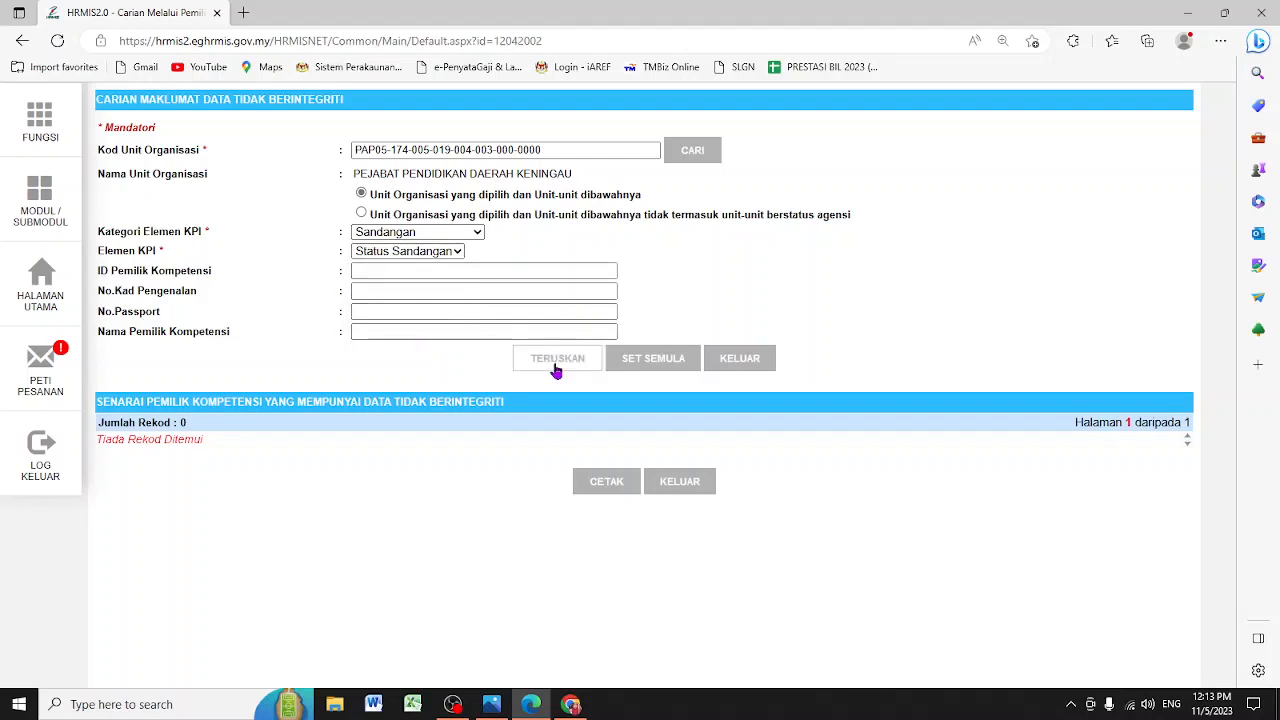
left_click(445, 251)
left_click(448, 314)
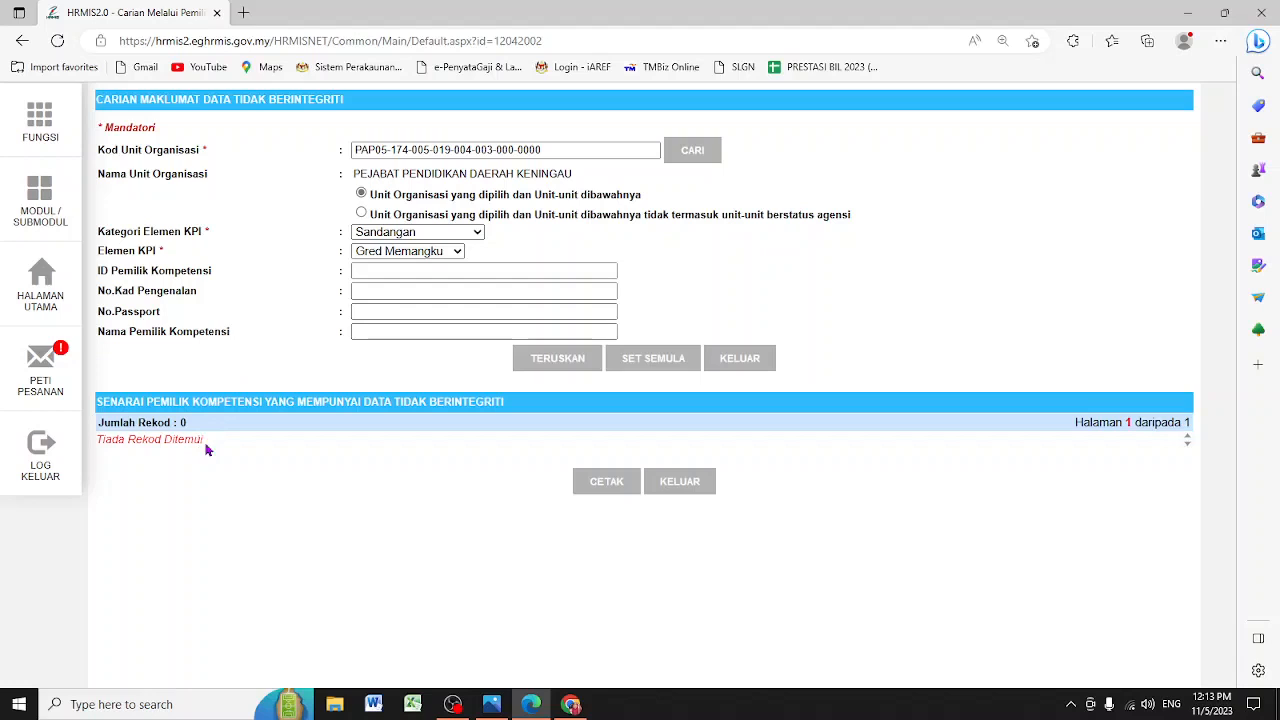
Change Kategori Elemen KPI to Rekod Peribadi and check for non-integrity data under the element Gambar Profil.
left_click(386, 236)
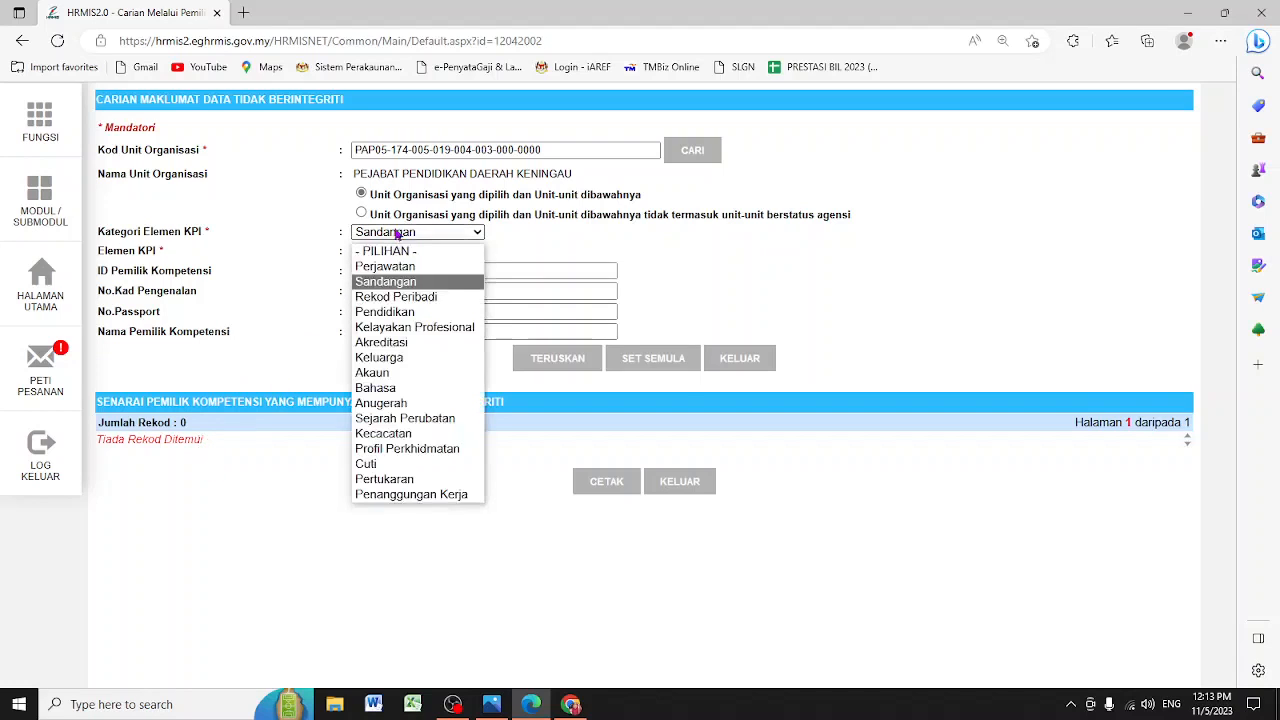
left_click(428, 298)
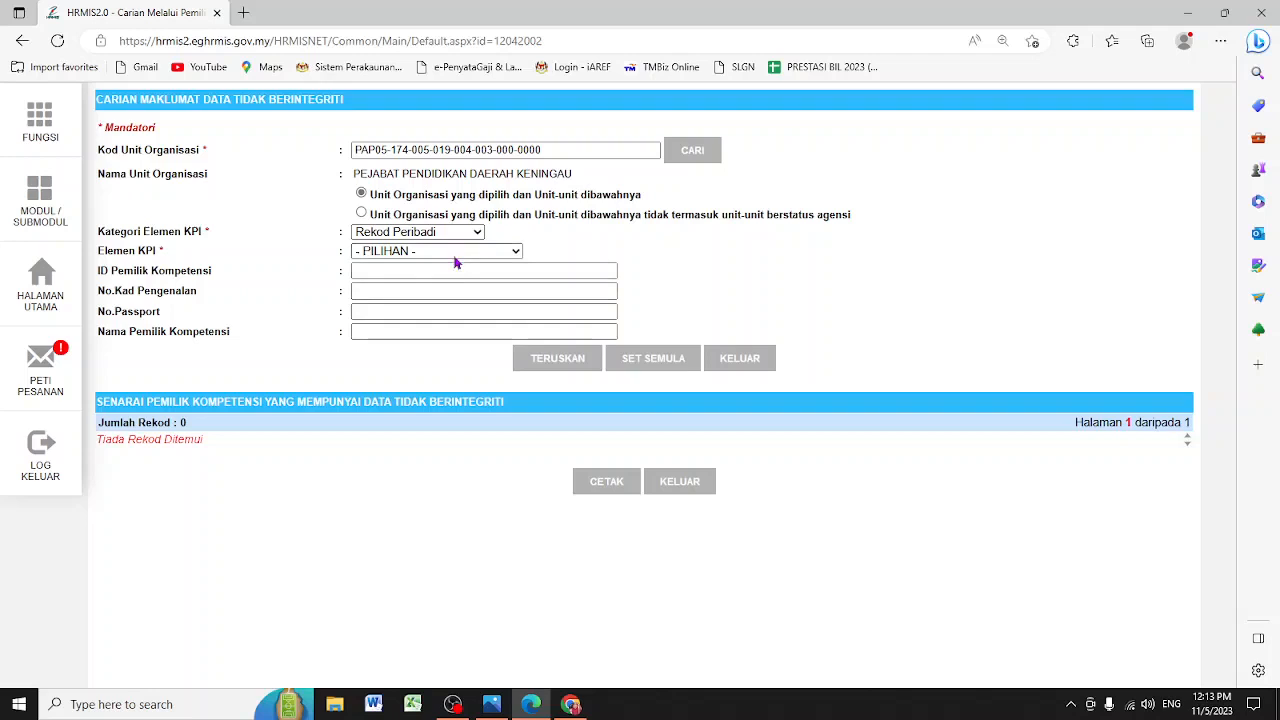
left_click(460, 256)
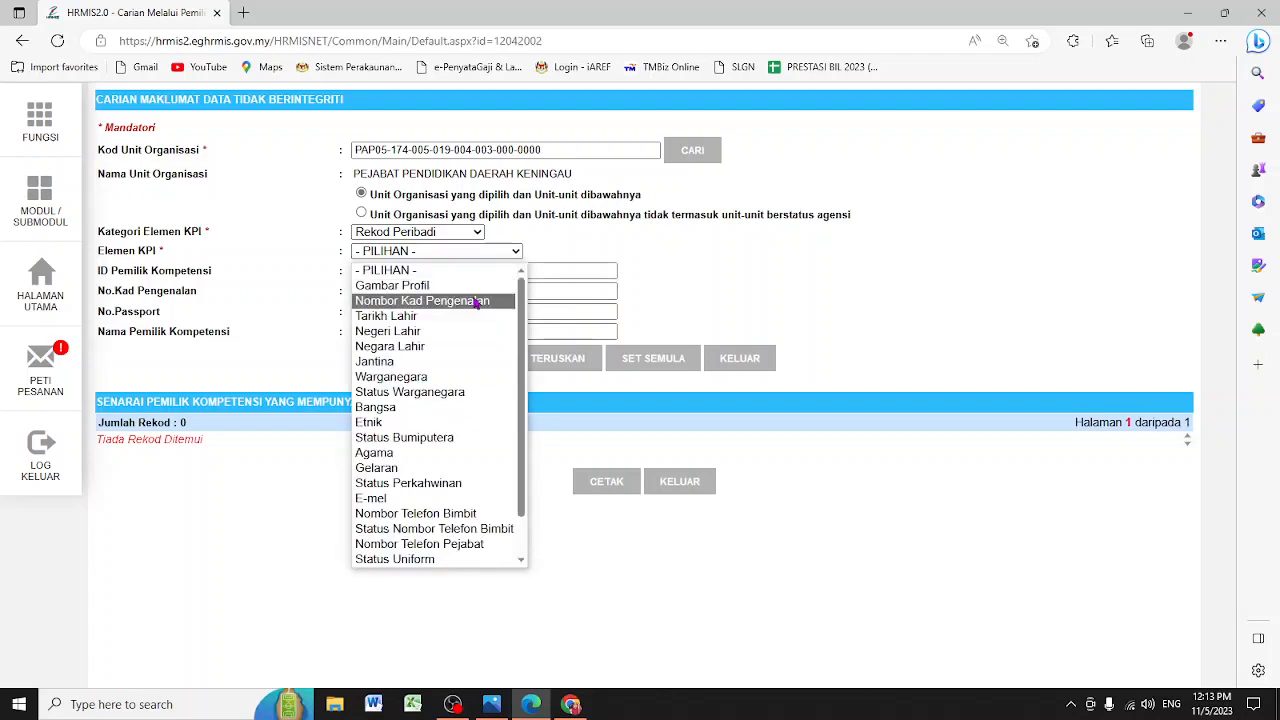
left_click(467, 284)
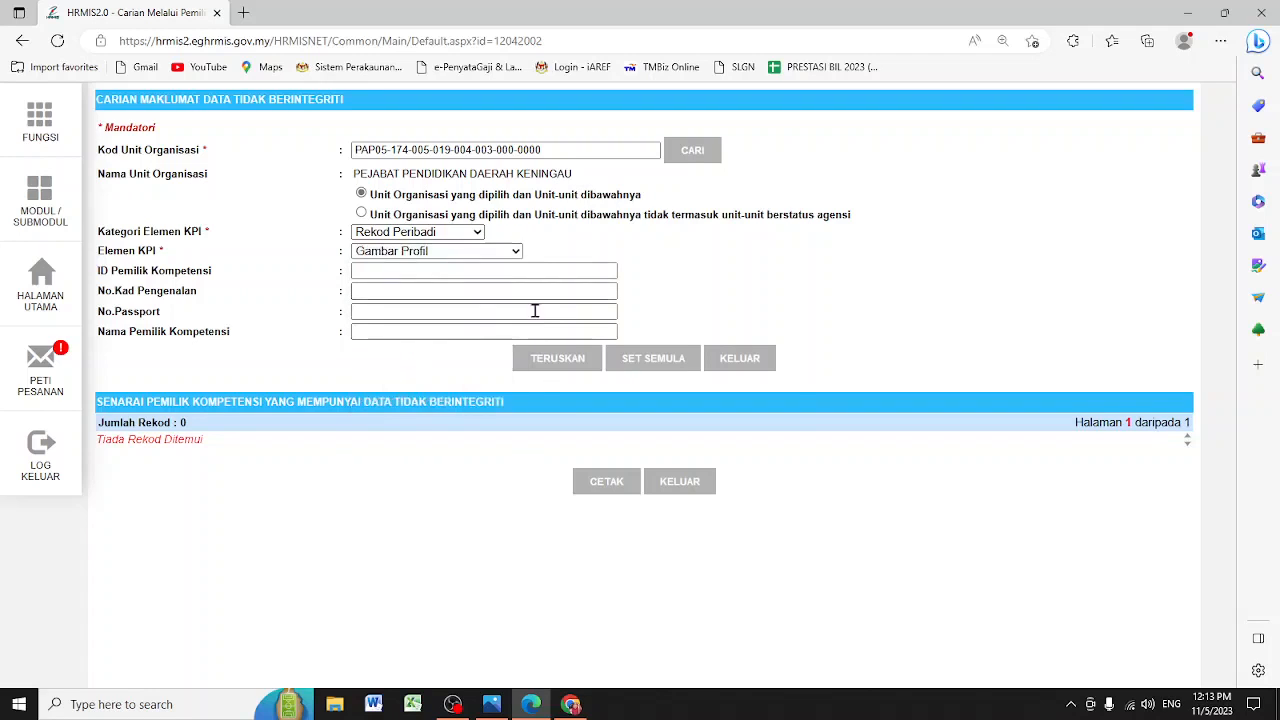
left_click(559, 359)
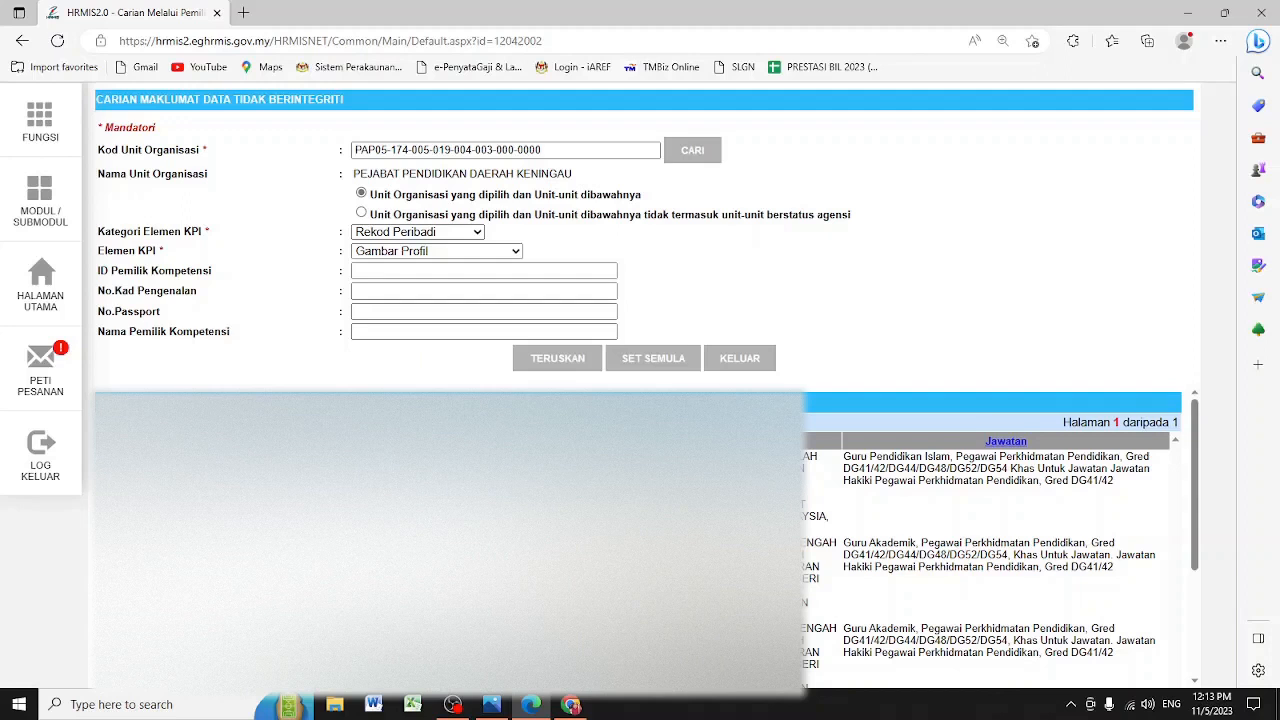
scroll(990, 530, "down", 3)
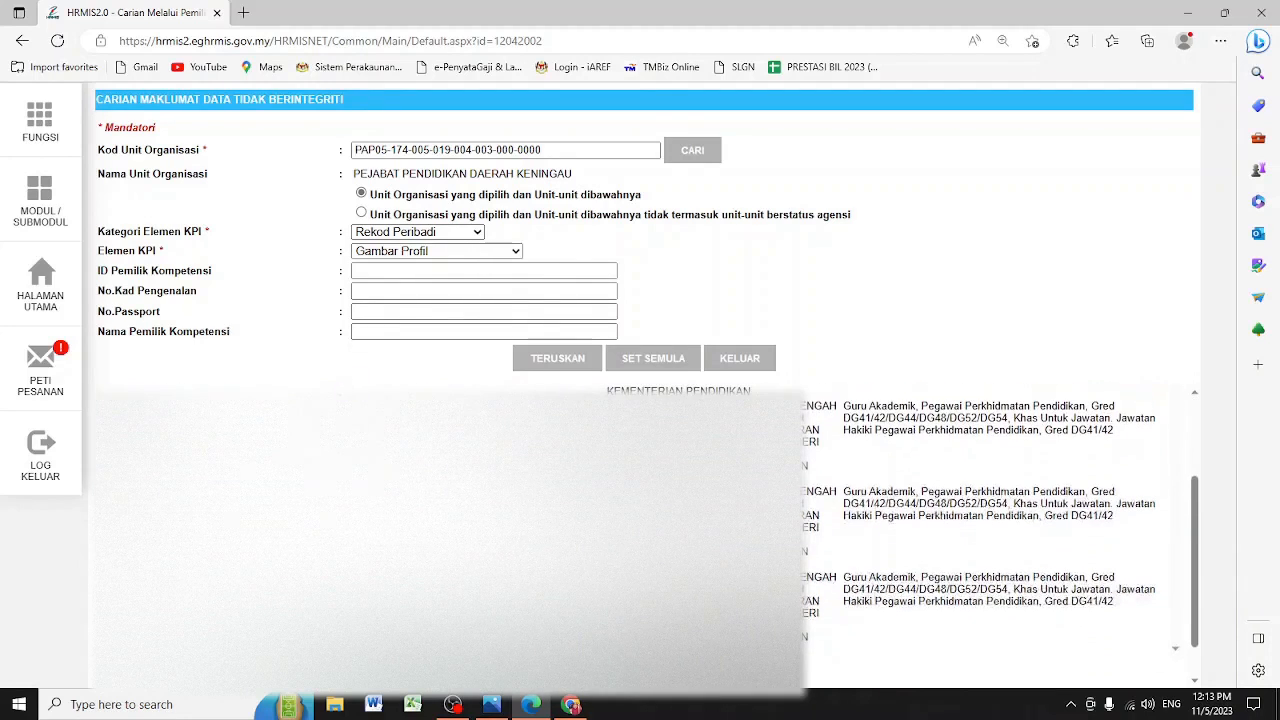
scroll(990, 530, "up", 3)
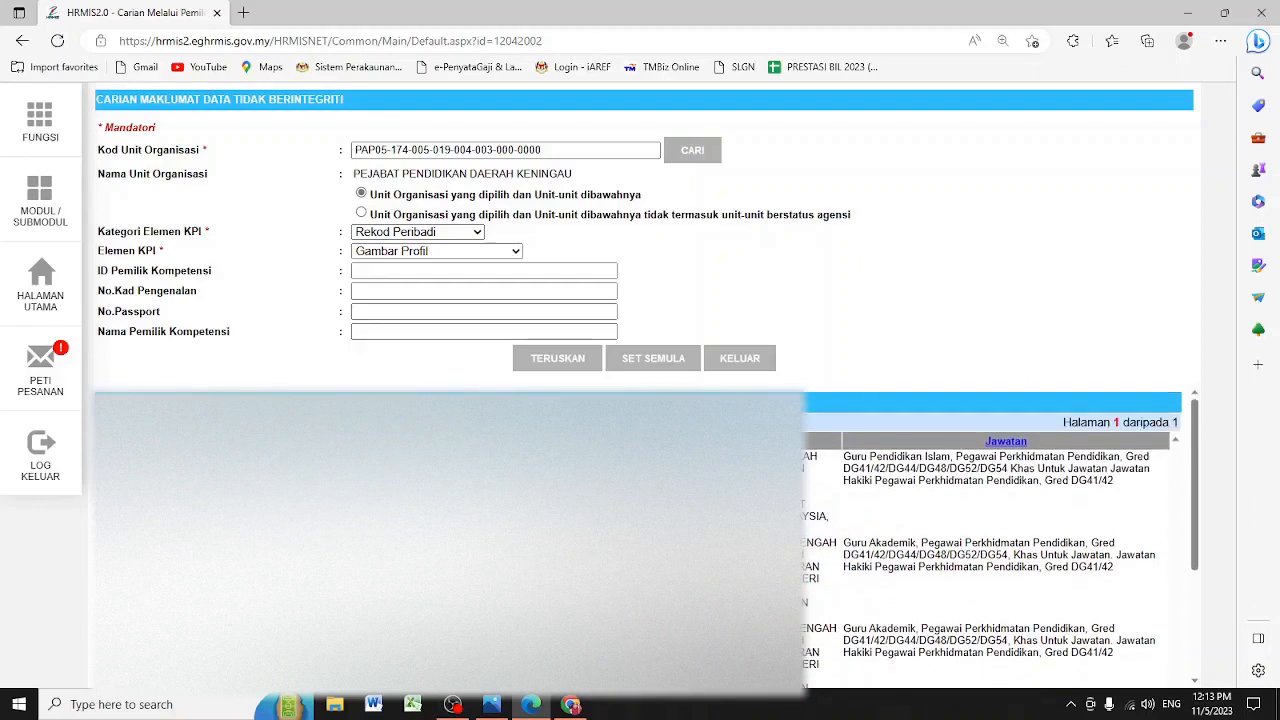
Look through the Rekod Peribadi elements and set Elemen KPI to Alamat Surat Menyurat.
left_click(446, 252)
left_click(446, 252)
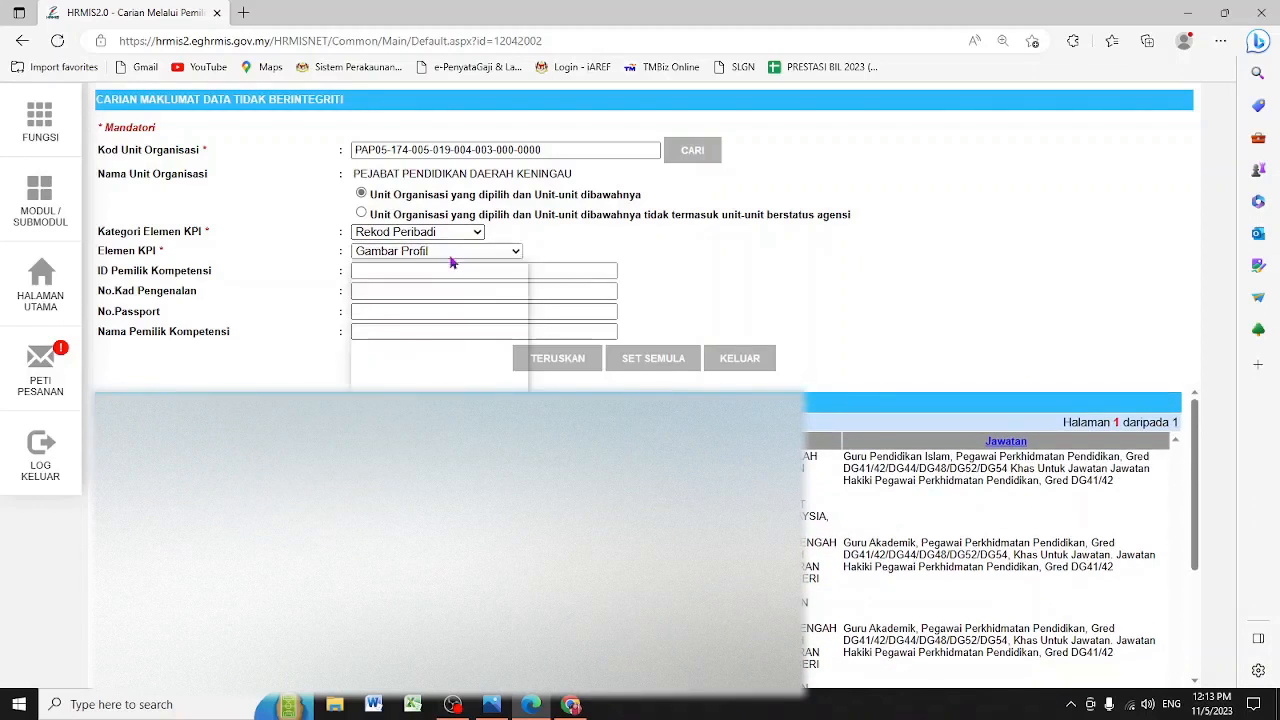
left_click(450, 254)
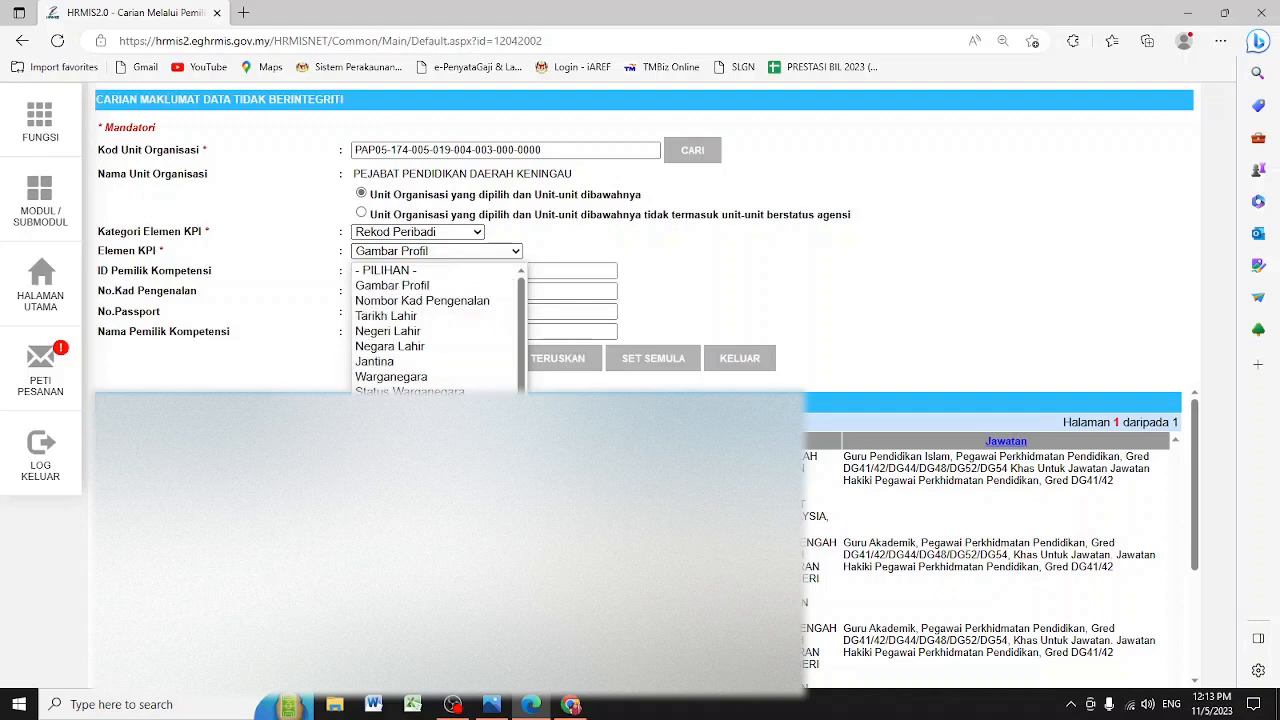
scroll(450, 365, "down", 1)
left_click(421, 271)
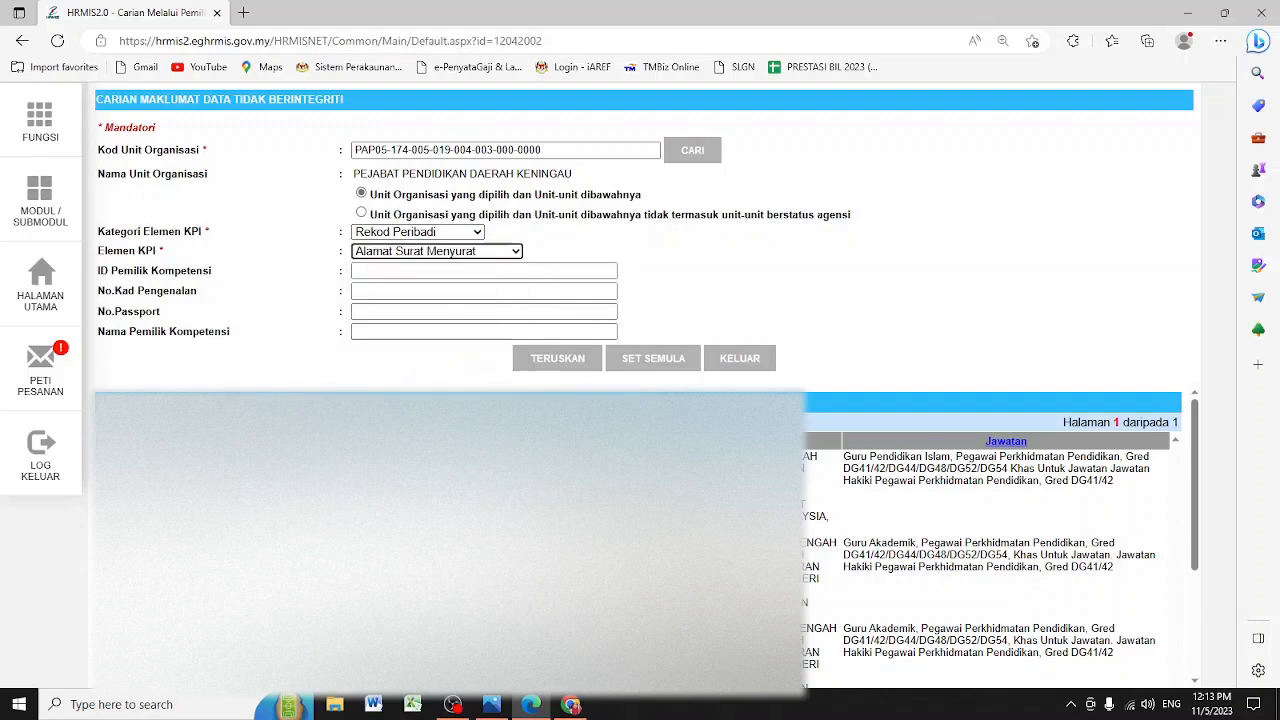
left_click(432, 232)
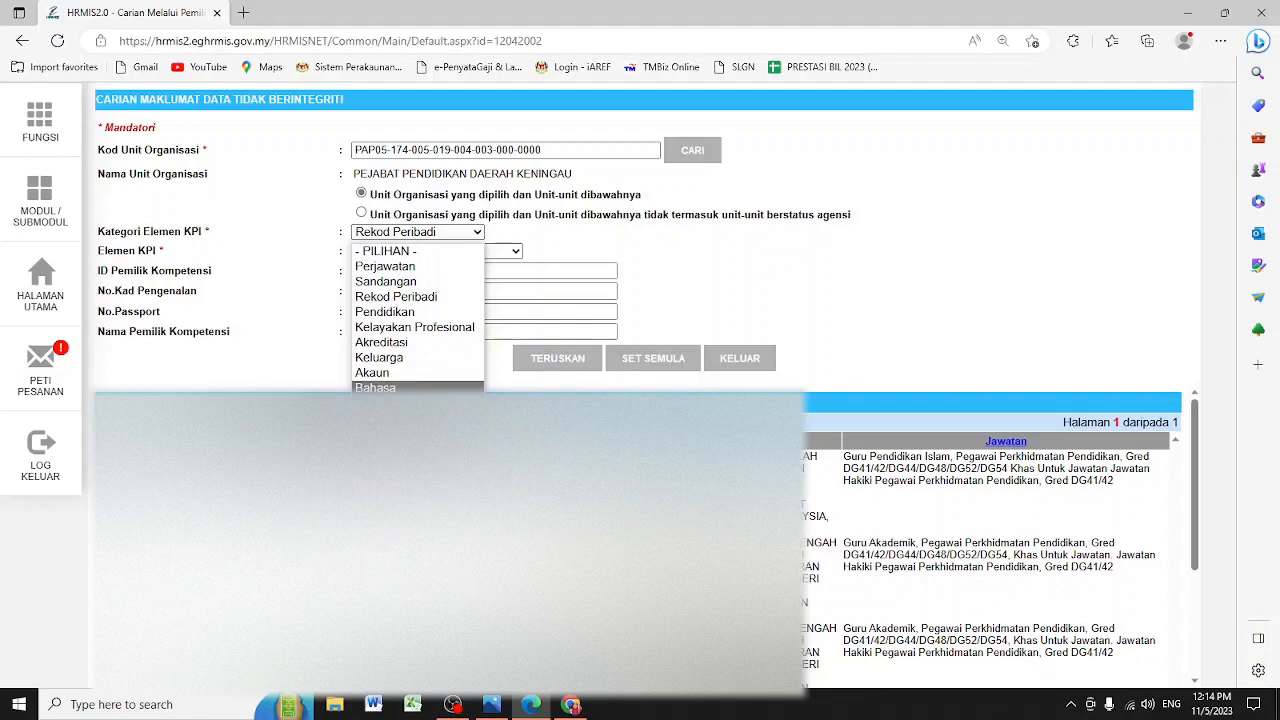
left_click(375, 388)
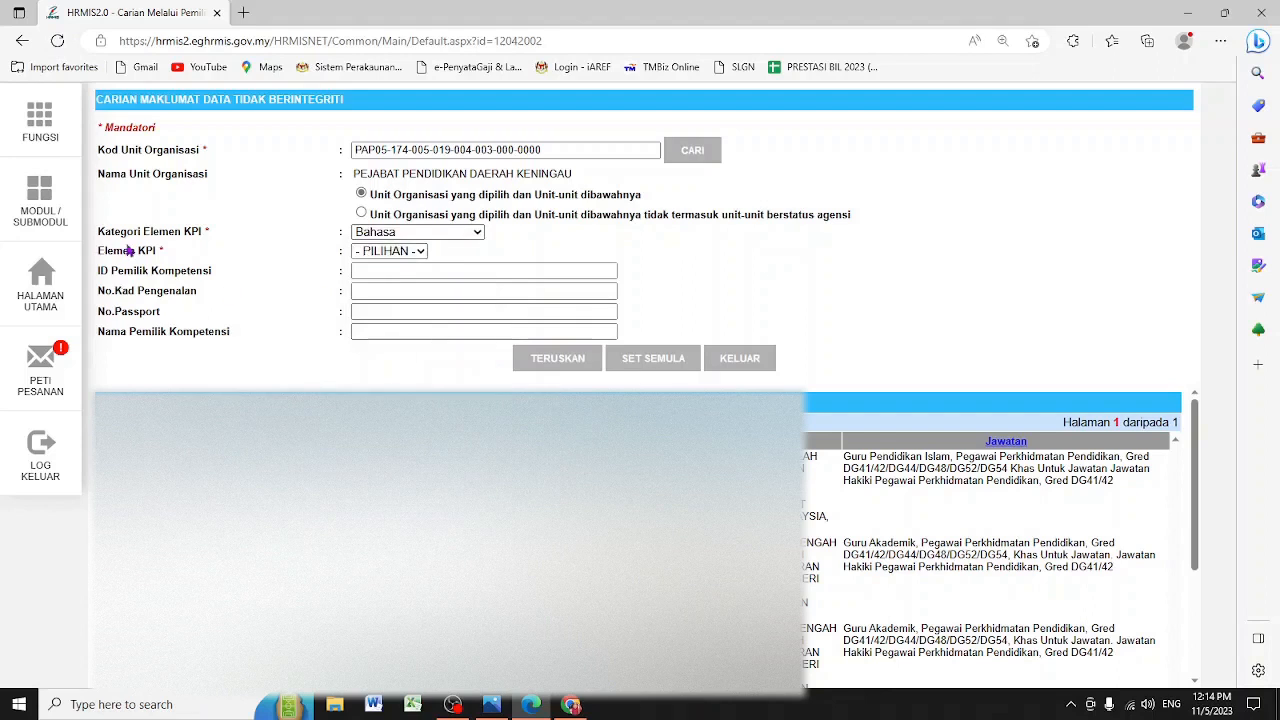
left_click(448, 231)
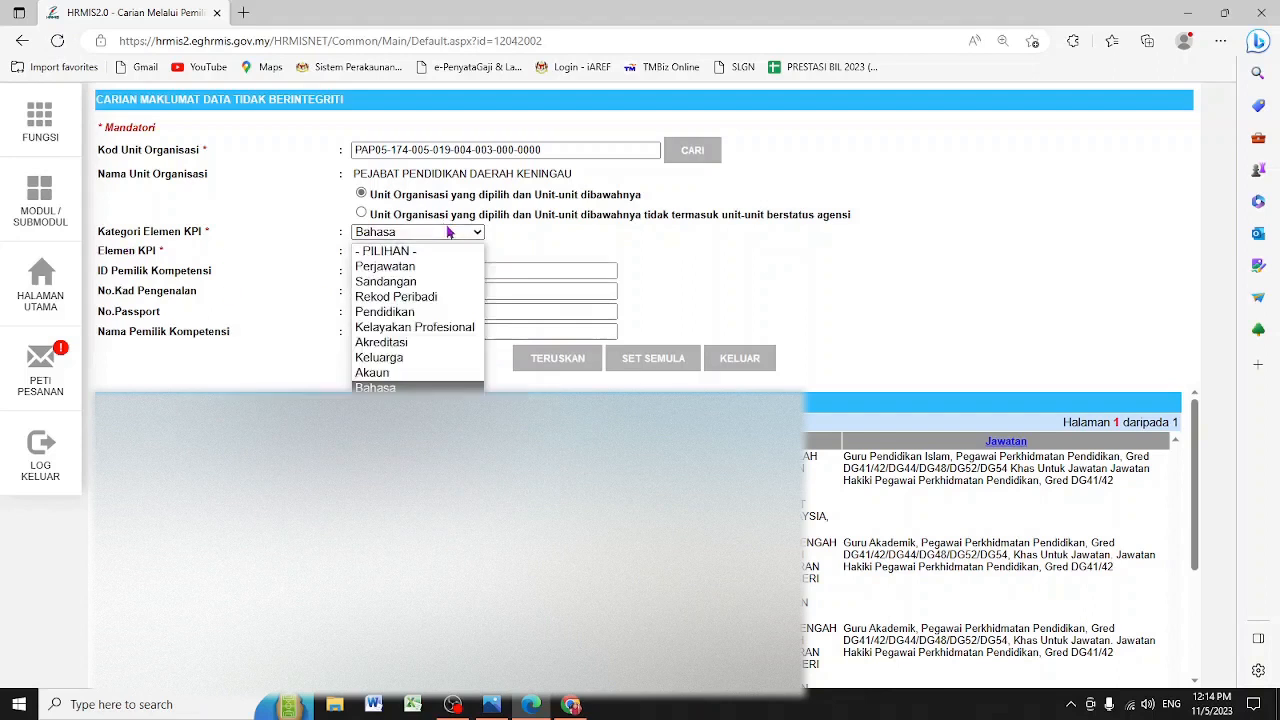
left_click(420, 374)
Set Kategori Elemen KPI and Elemen KPI both to Bahasa and search for non-integrity data.
left_click(437, 240)
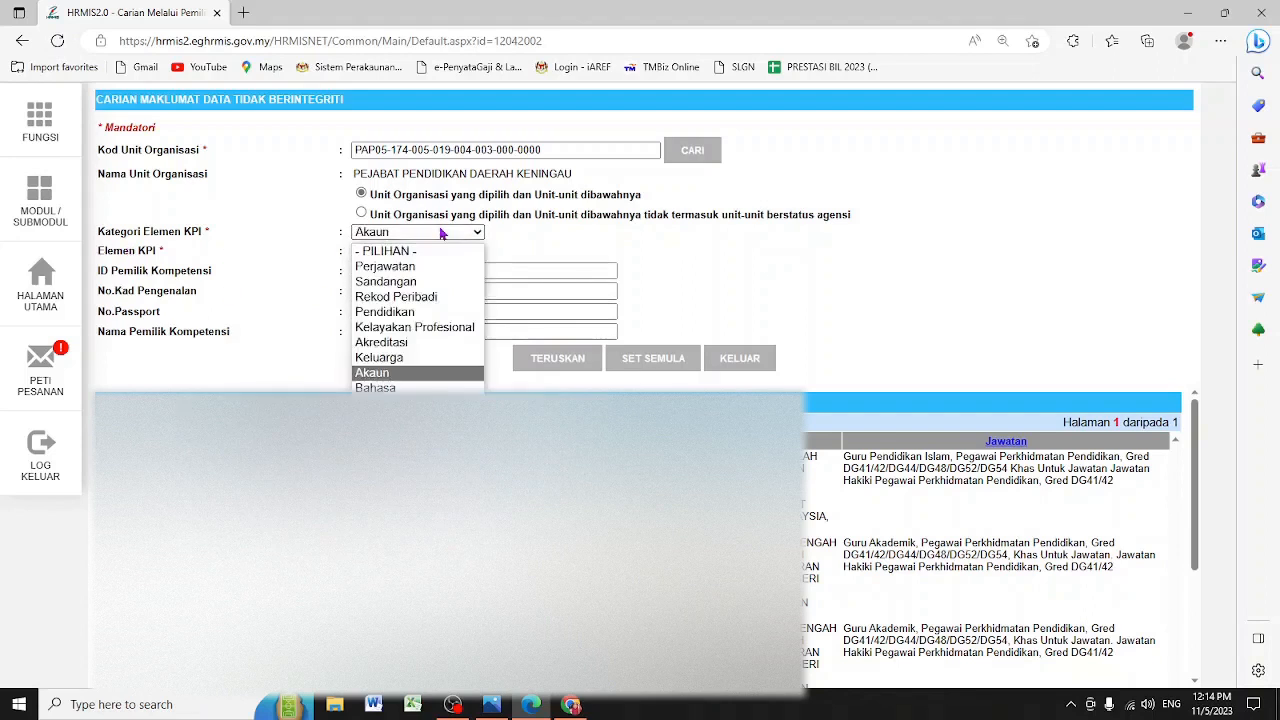
left_click(419, 388)
left_click(390, 252)
left_click(385, 285)
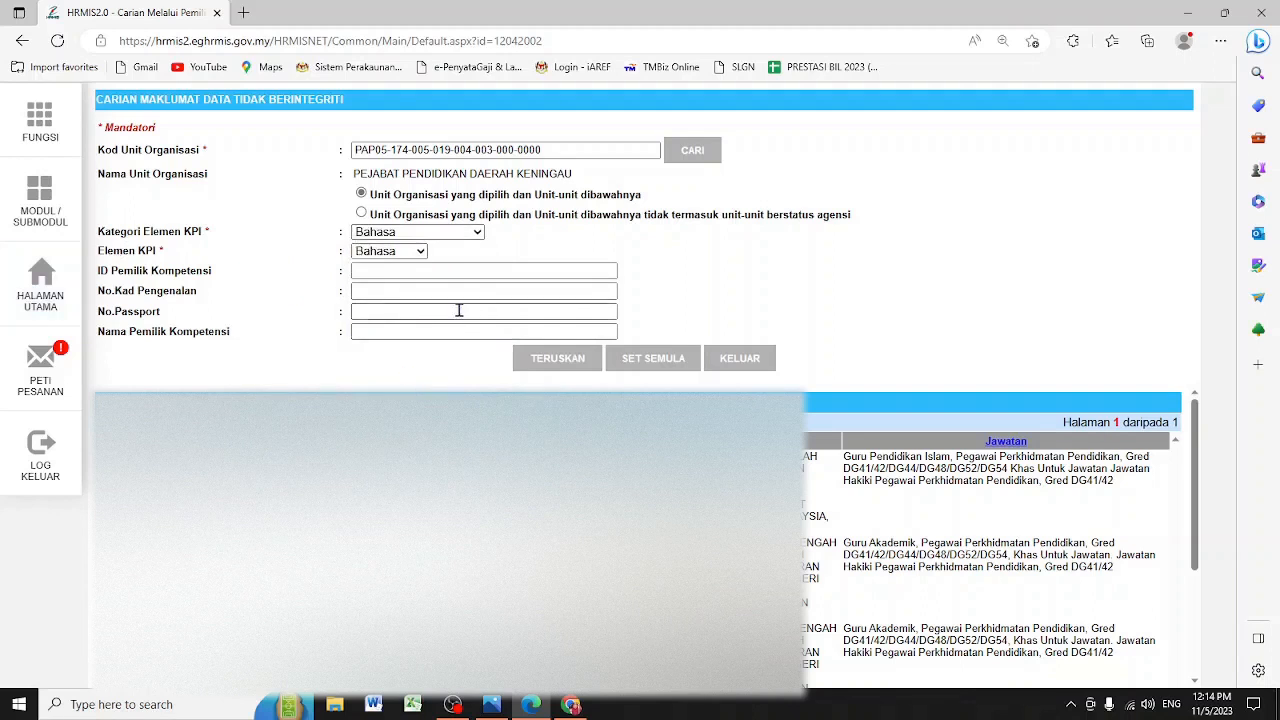
left_click(553, 373)
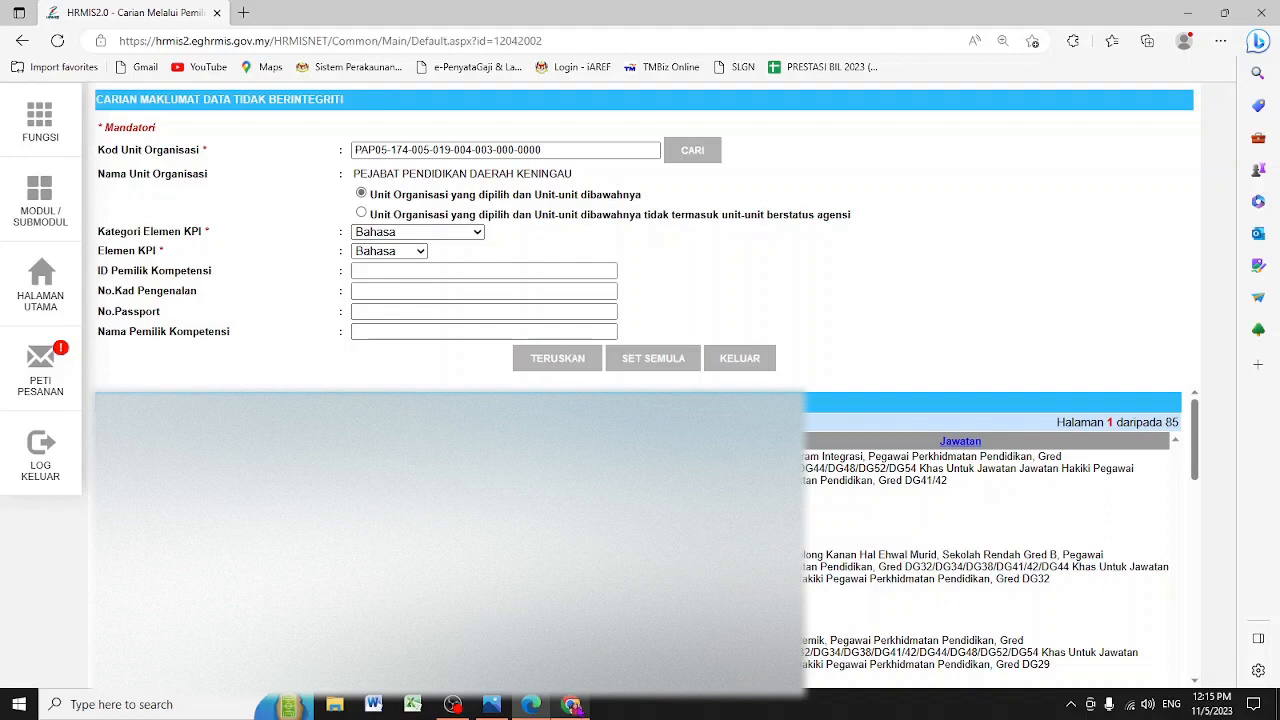
Switch to HRMIS in Chrome and open Carian Pemilik Kompetensi untuk Kemaskini in the Rekod Peribadi module.
left_click(571, 704)
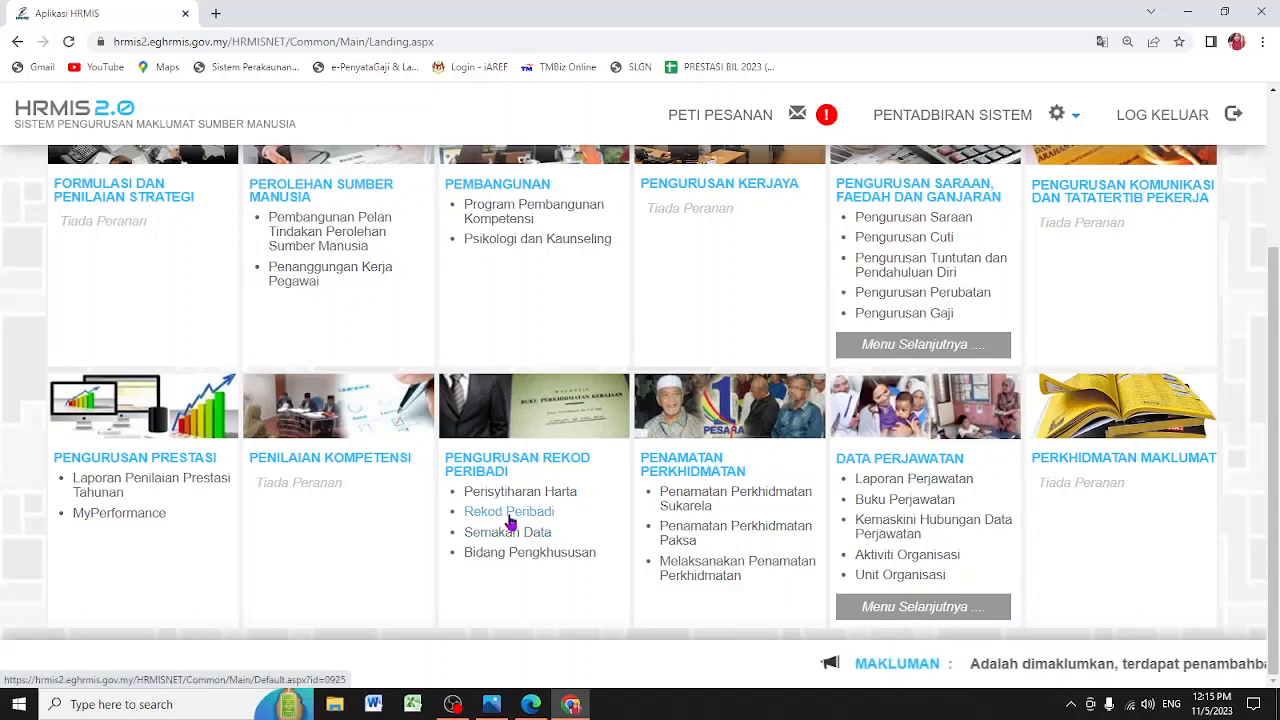
left_click(508, 512)
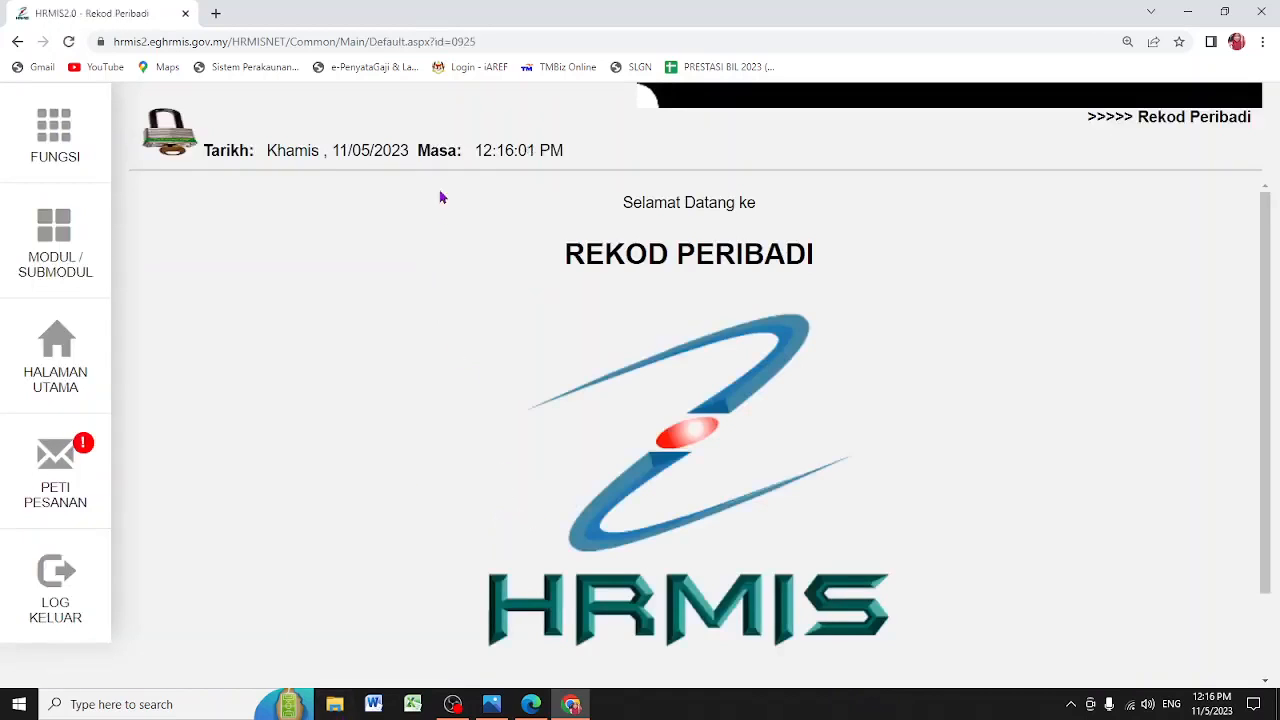
mouse_move(40, 152)
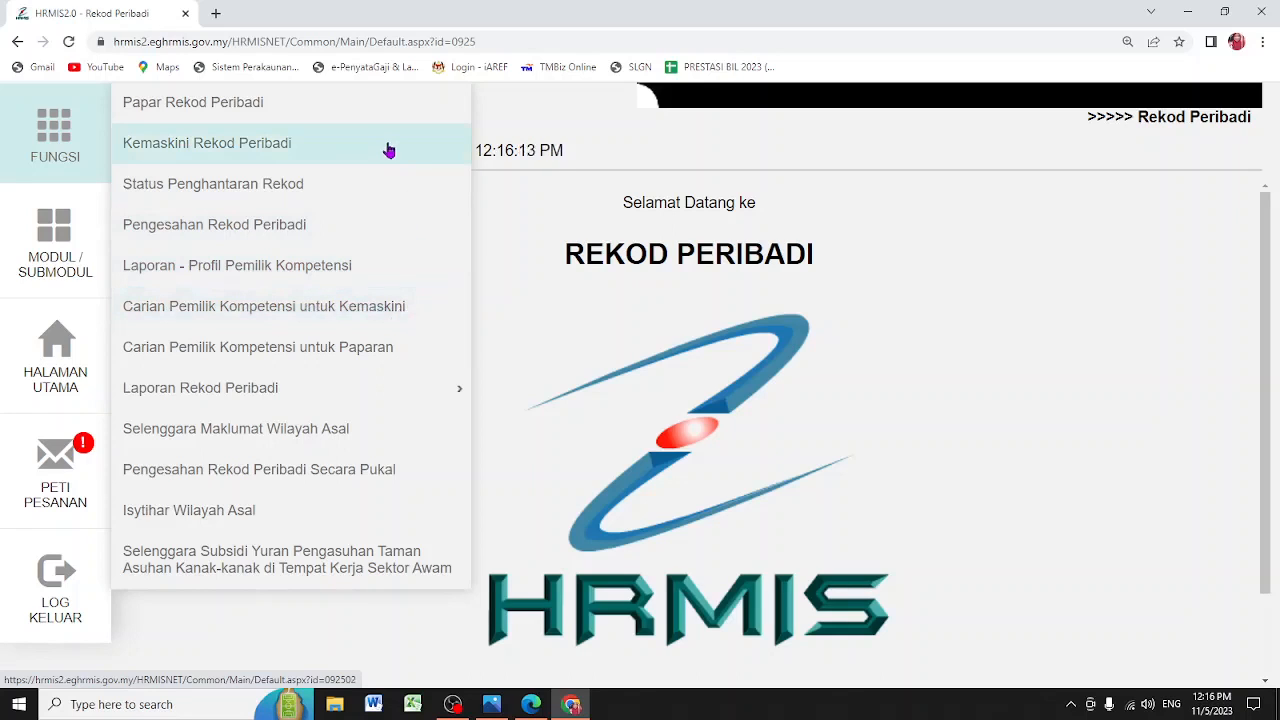
left_click(404, 314)
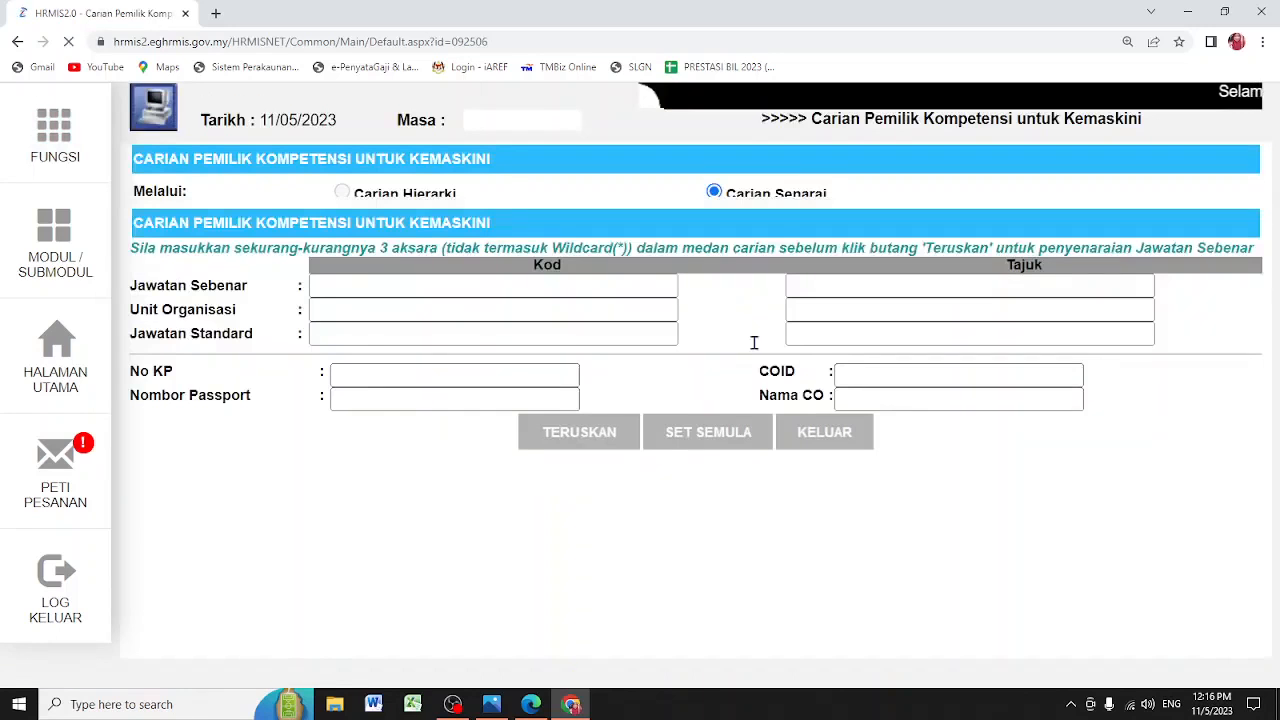
Search for the staff member by identity card number (No KP) and open the matching personal record for updating.
left_click(426, 374)
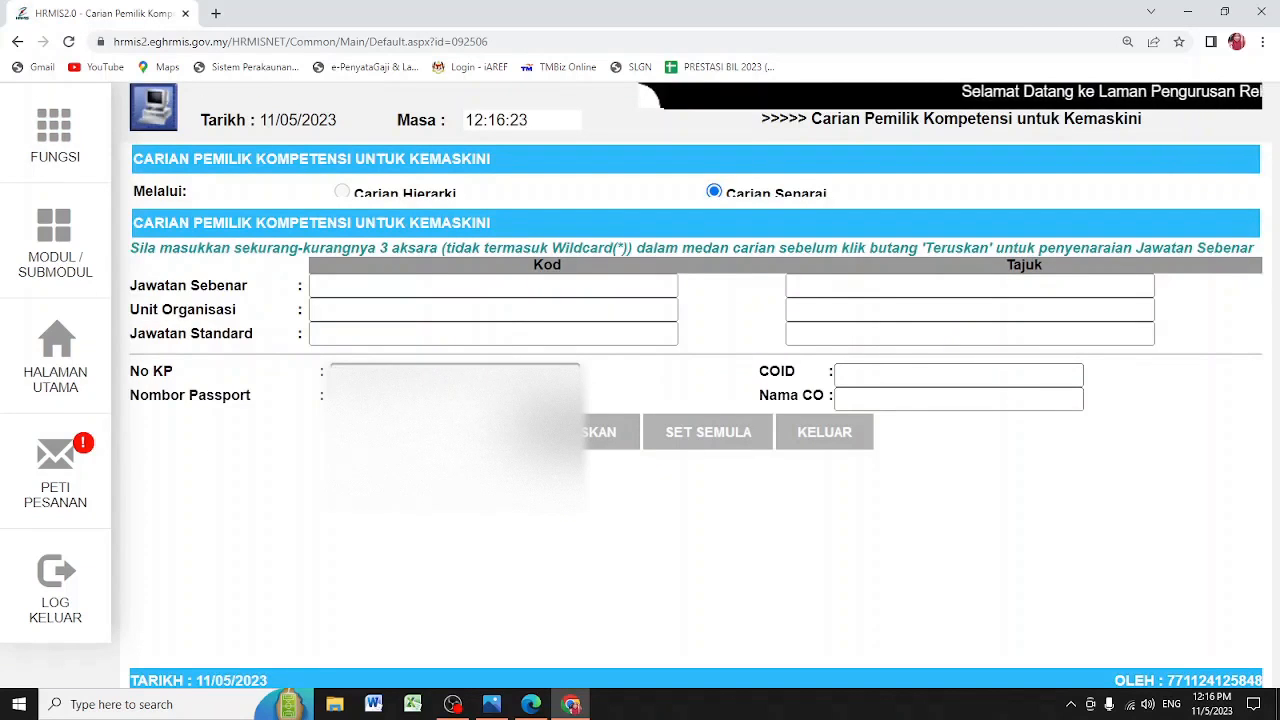
left_click(596, 446)
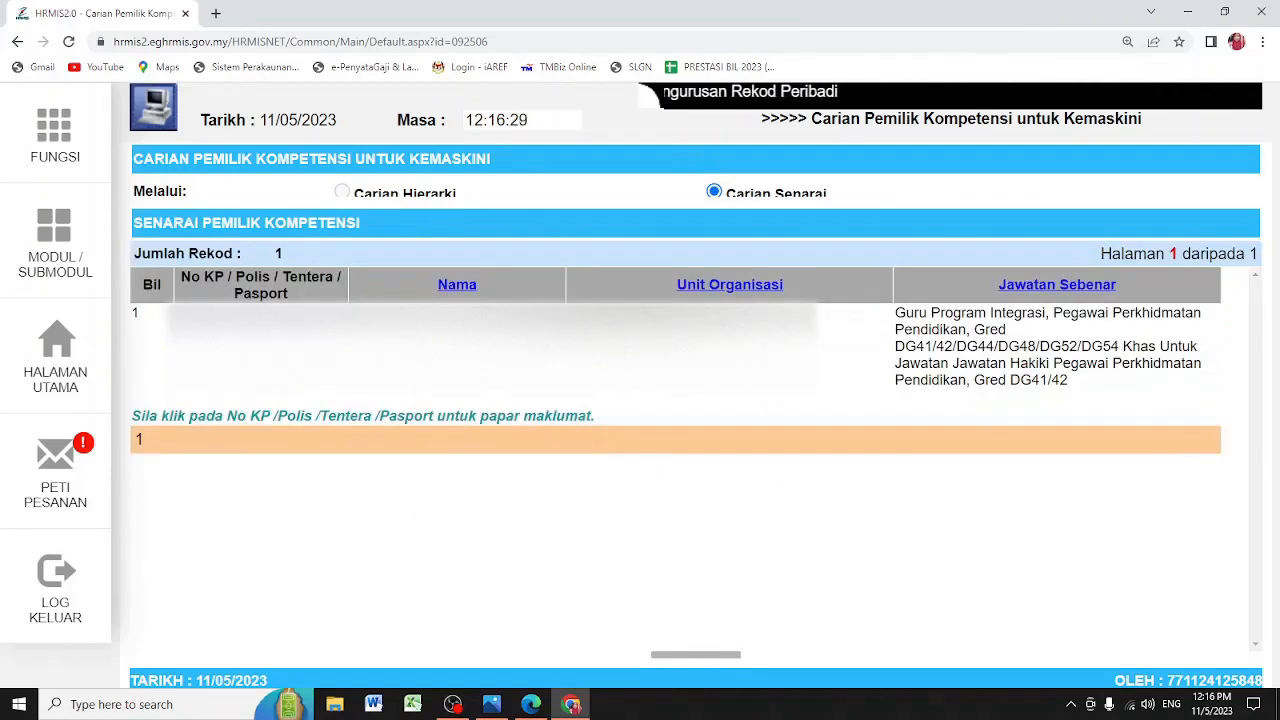
left_click(228, 314)
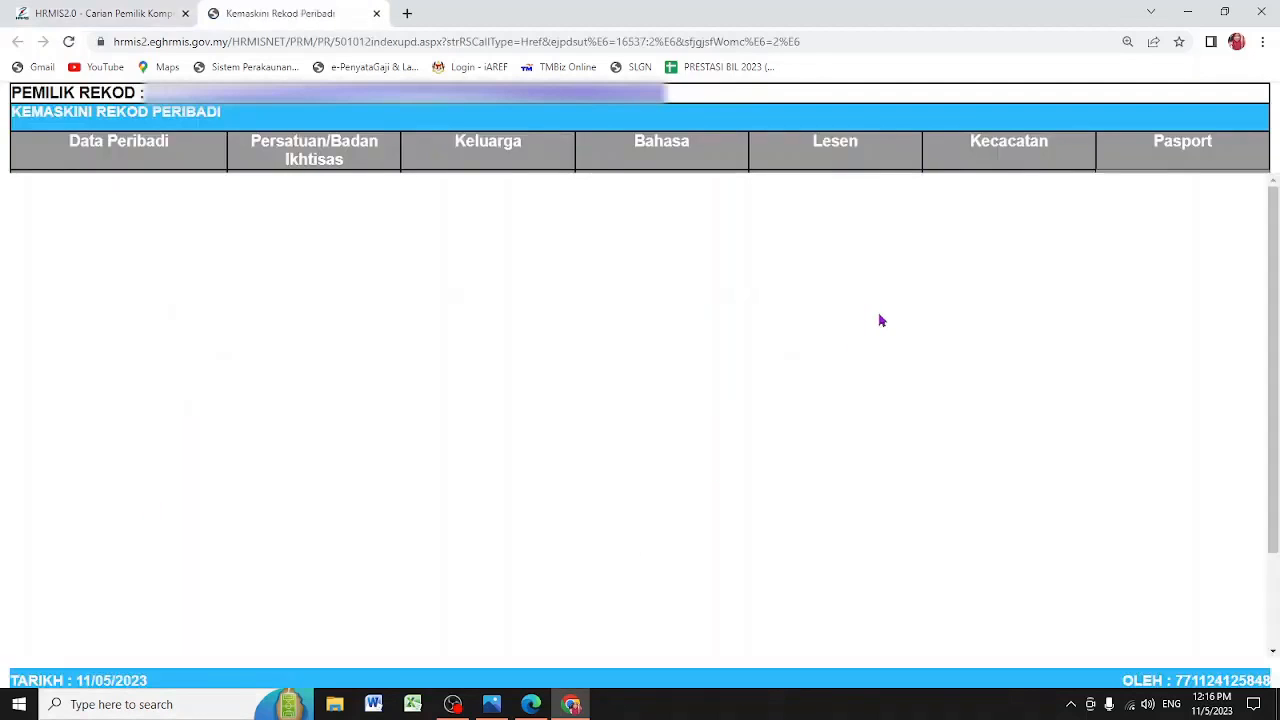
Open the Bahasa section of the personal record and check its list of language entries.
key("ctrl+minus")
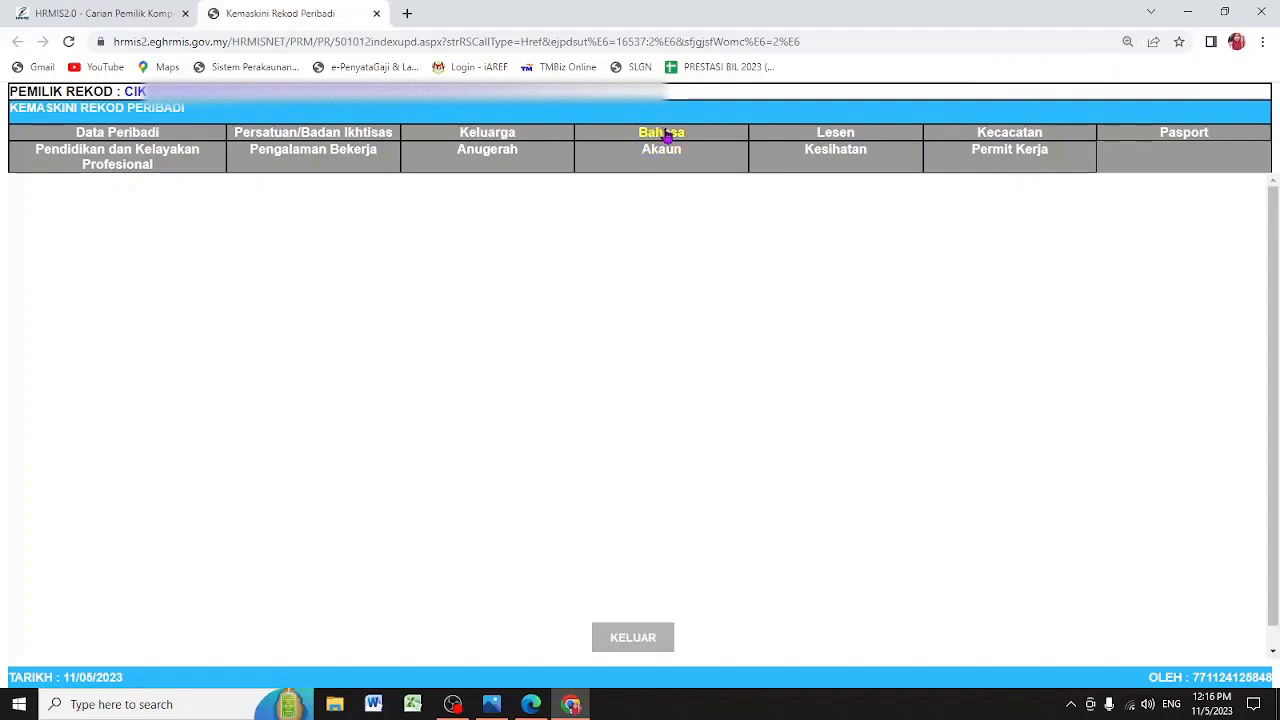
left_click(662, 133)
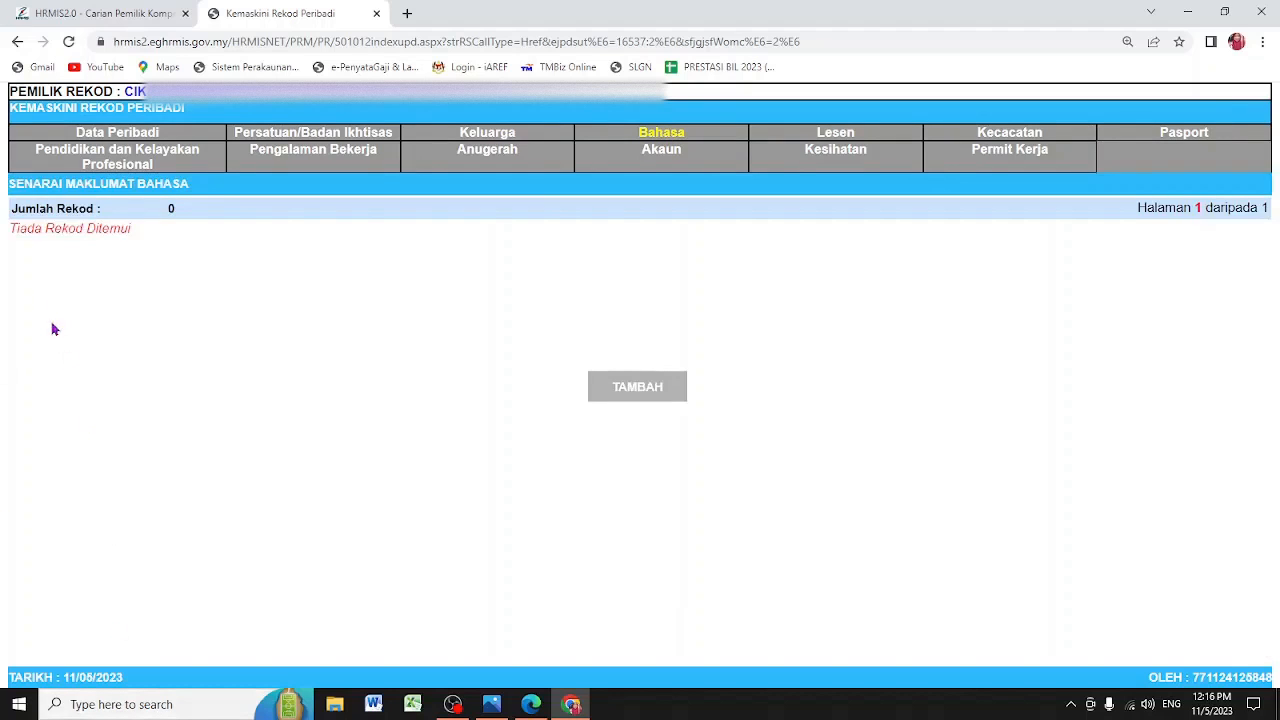
left_click_drag(11, 228, 146, 240)
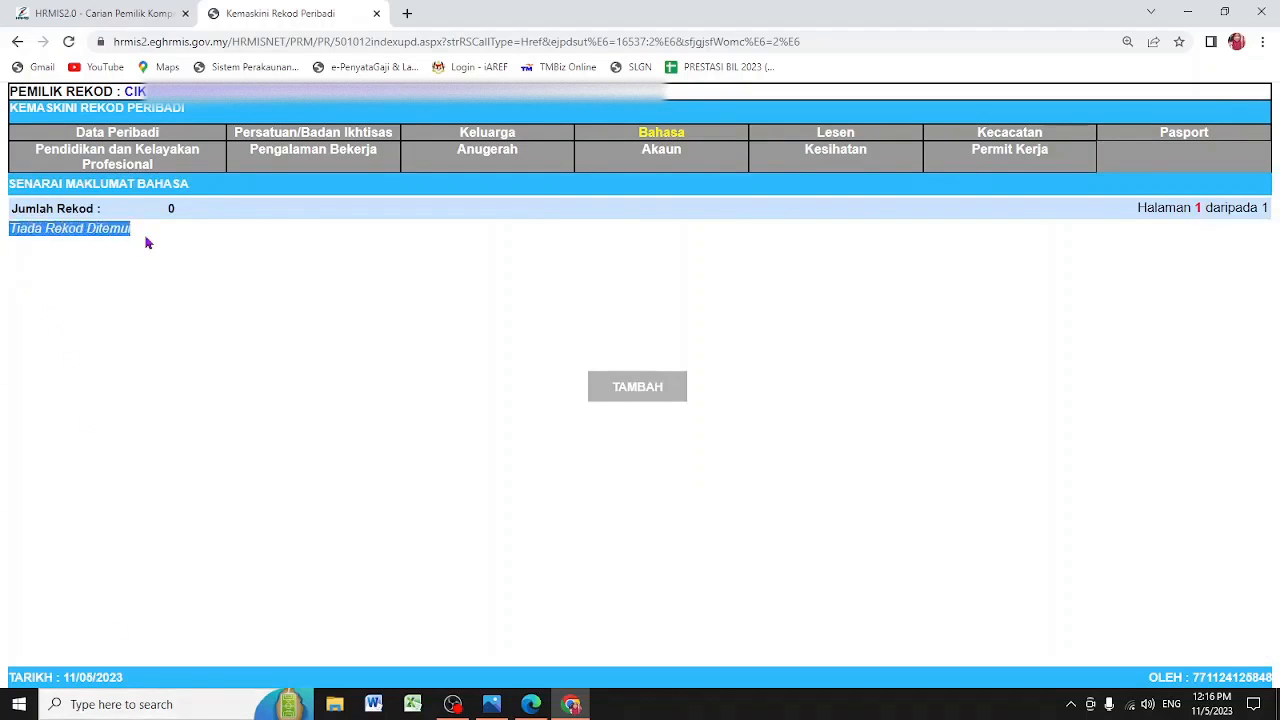
left_click(189, 421)
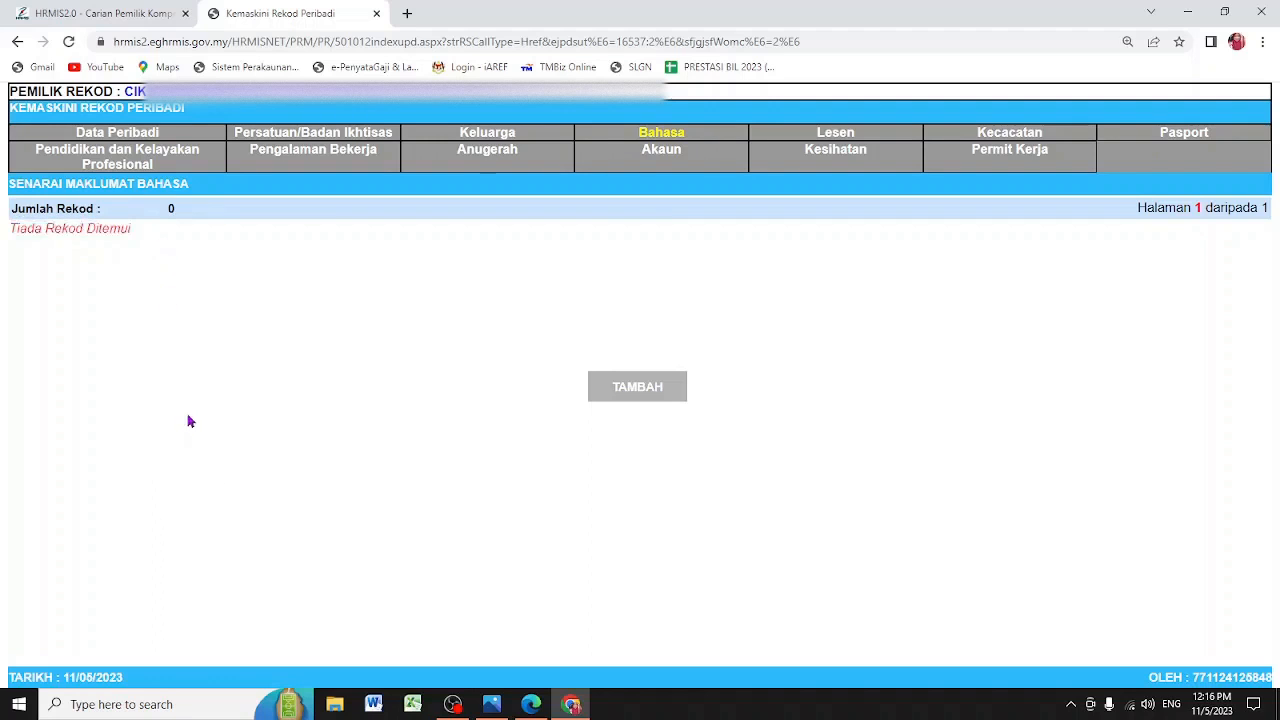
Start a new language entry for Bahasa Melayu with Tahap Kemahiran Menulis and Tahap Kemahiran Lisan both set to Fasih / Mahir.
left_click(646, 406)
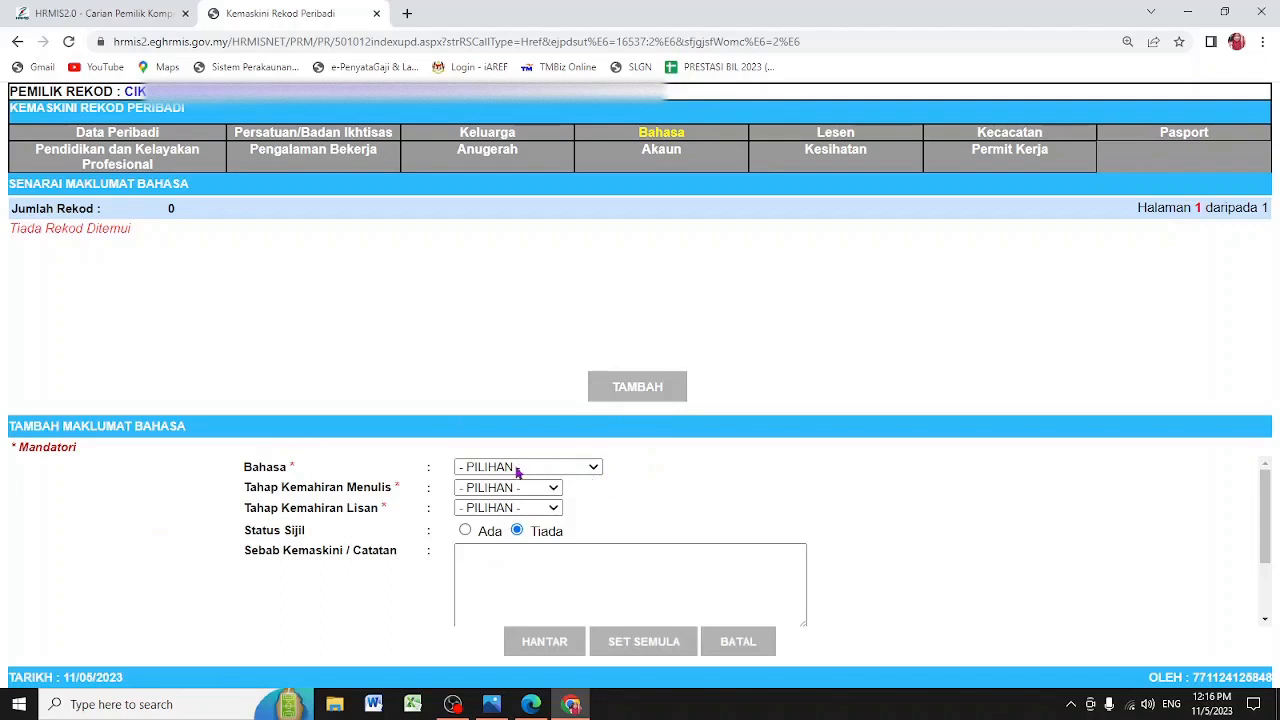
left_click(522, 468)
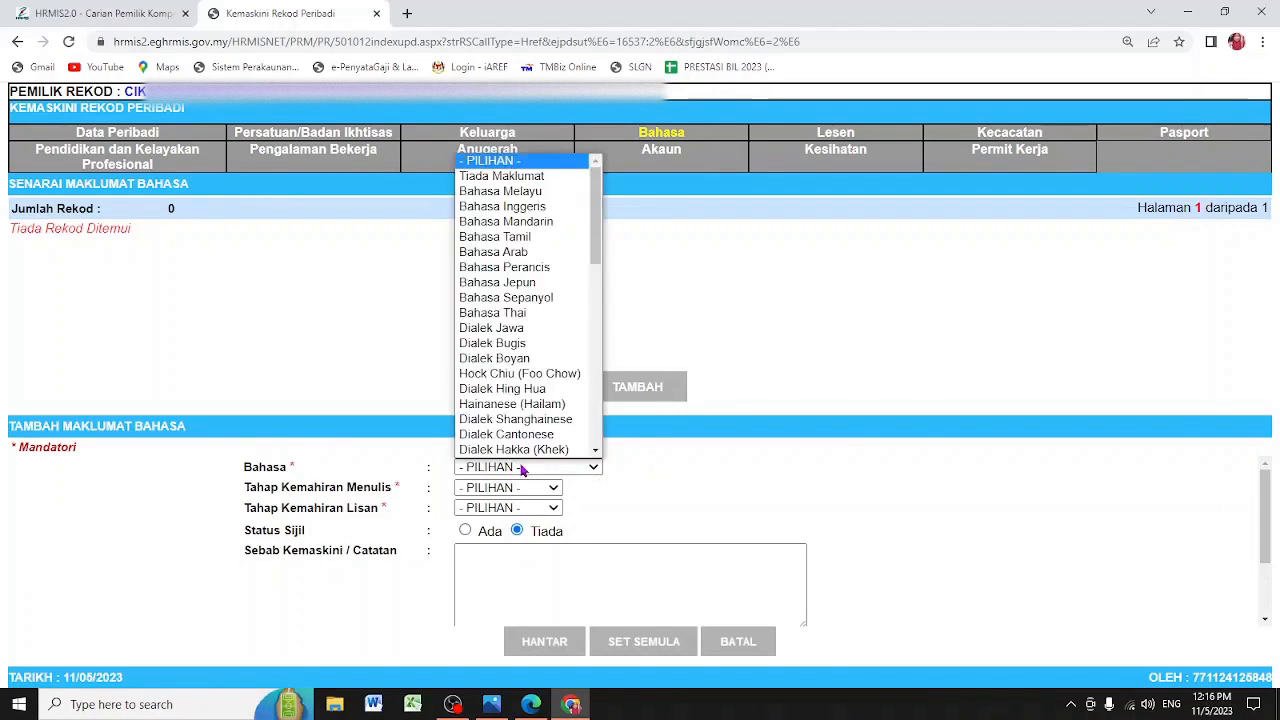
left_click(561, 193)
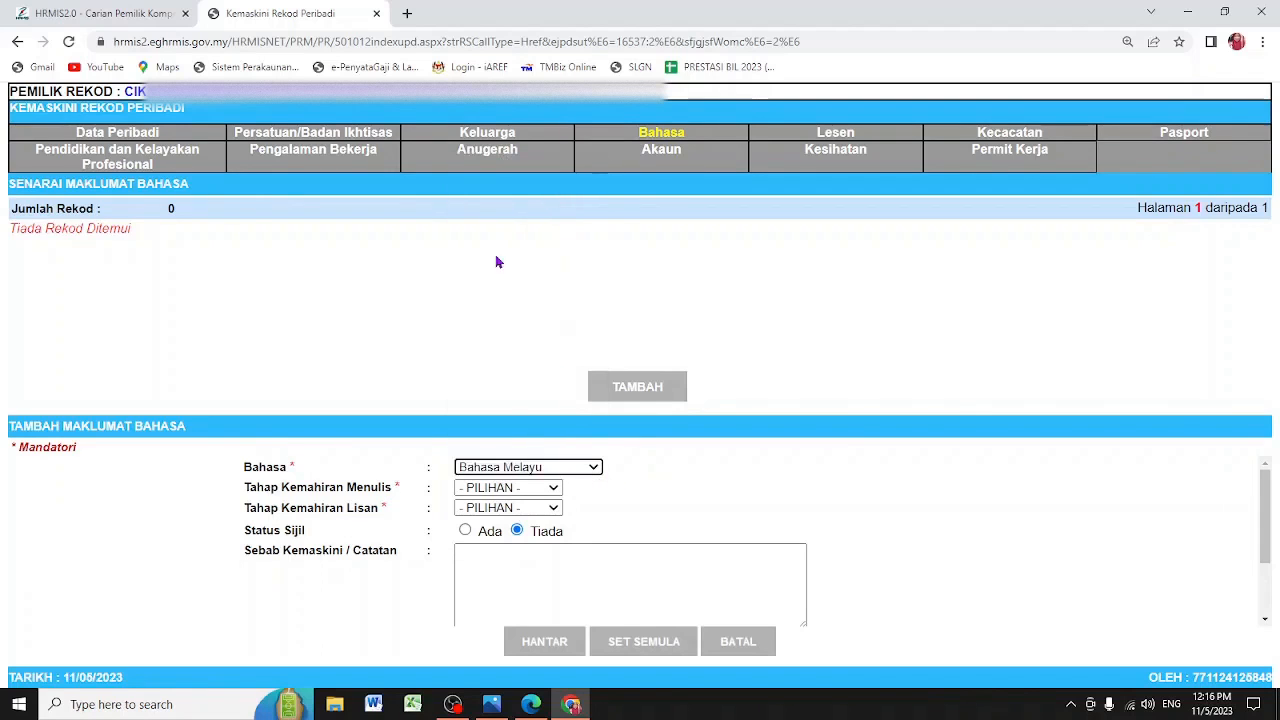
left_click(510, 494)
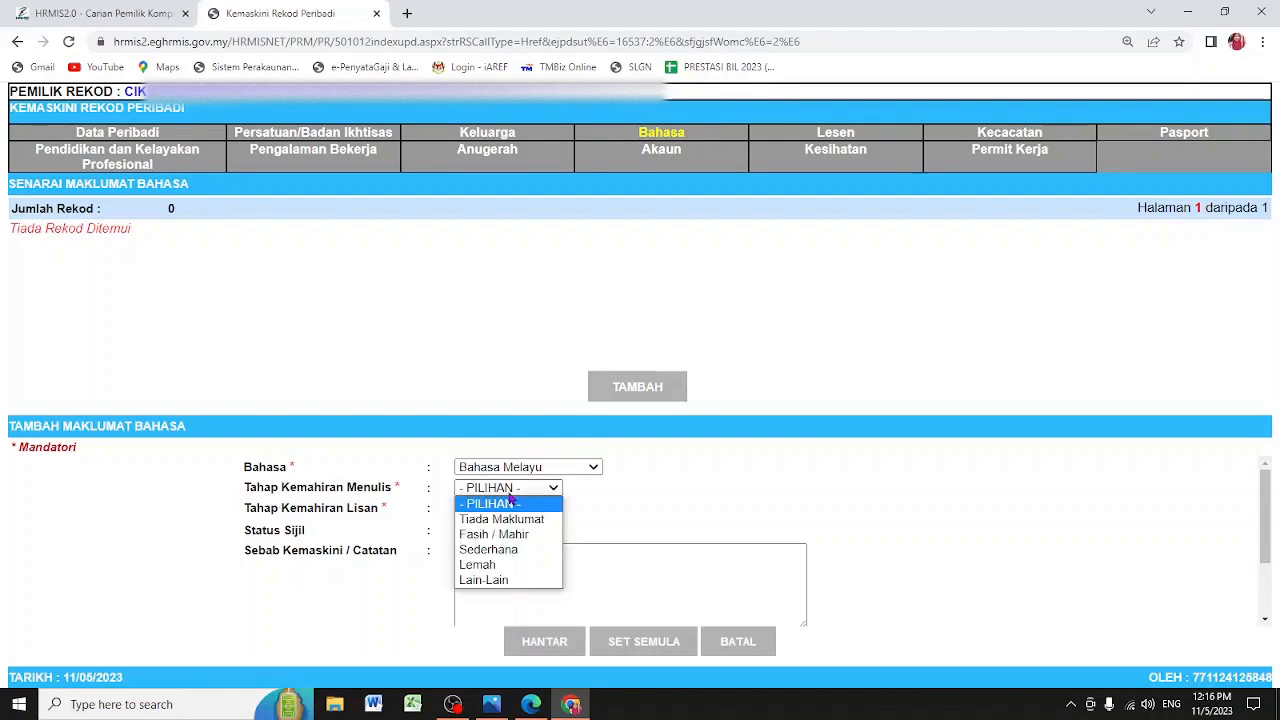
left_click(537, 534)
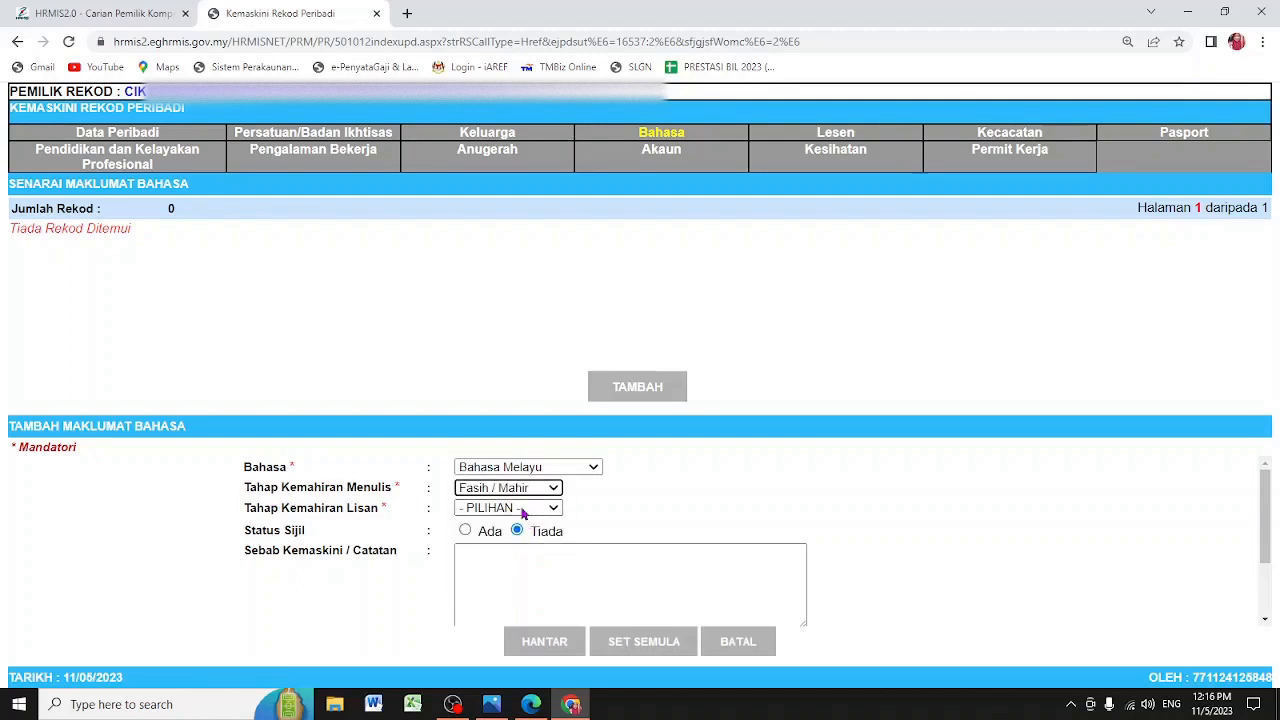
left_click(526, 511)
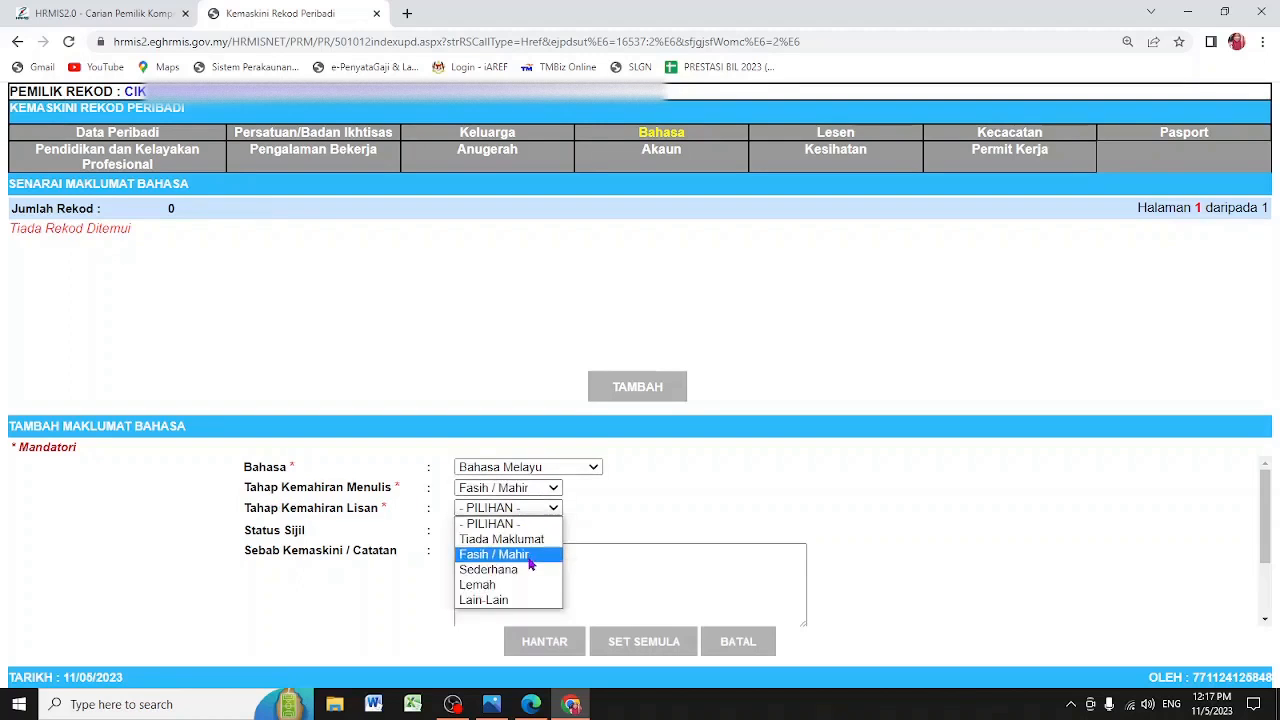
left_click(530, 556)
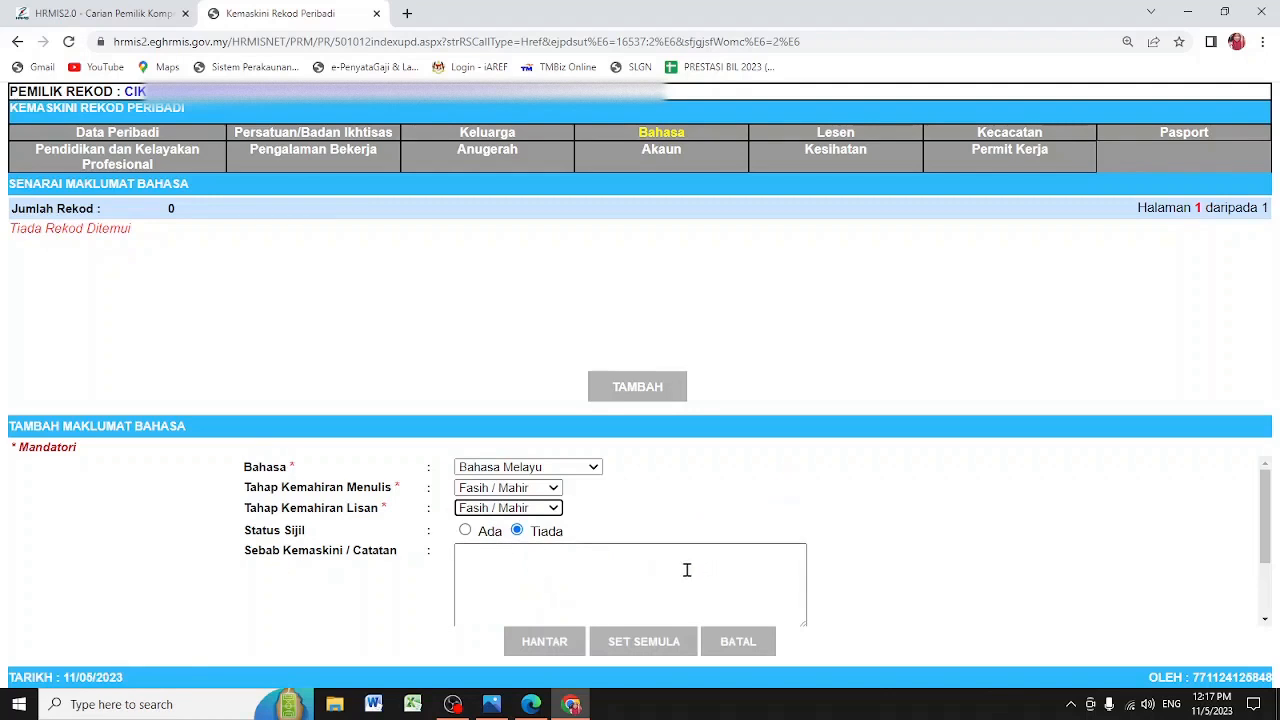
Submit the Bahasa Melayu entry, confirm the submission and close the workflow message window.
left_click(573, 645)
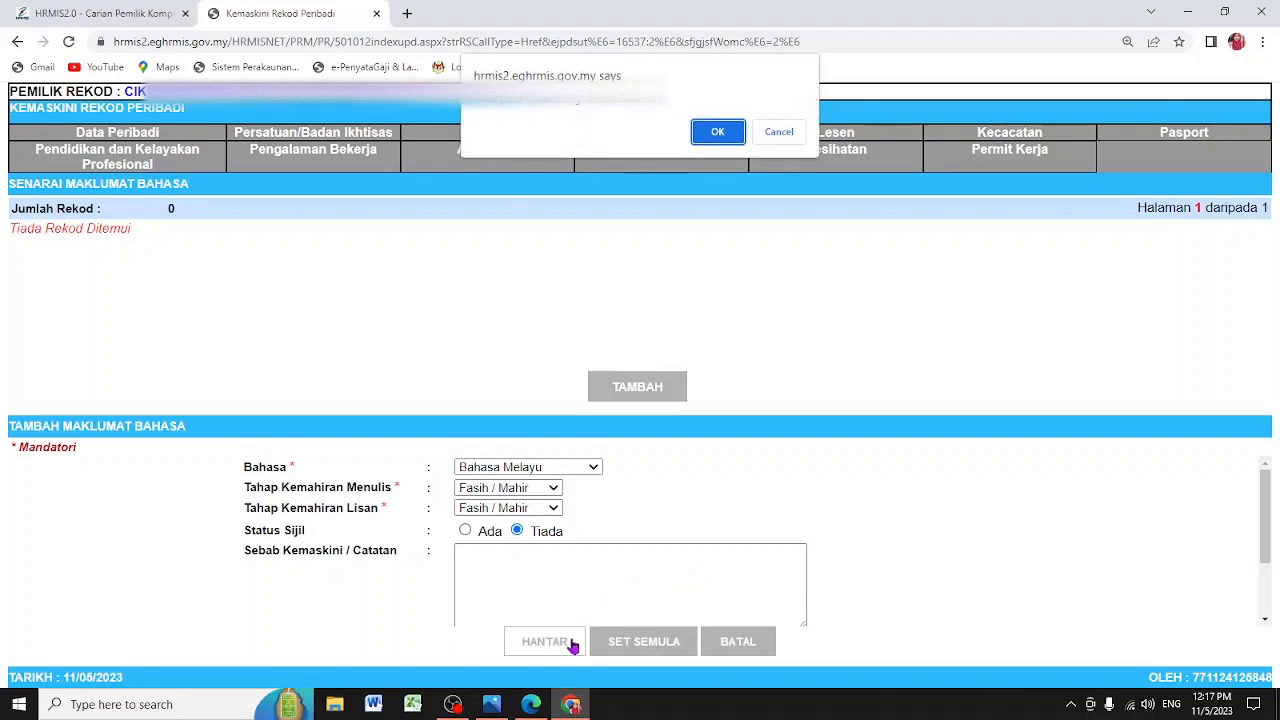
left_click(719, 136)
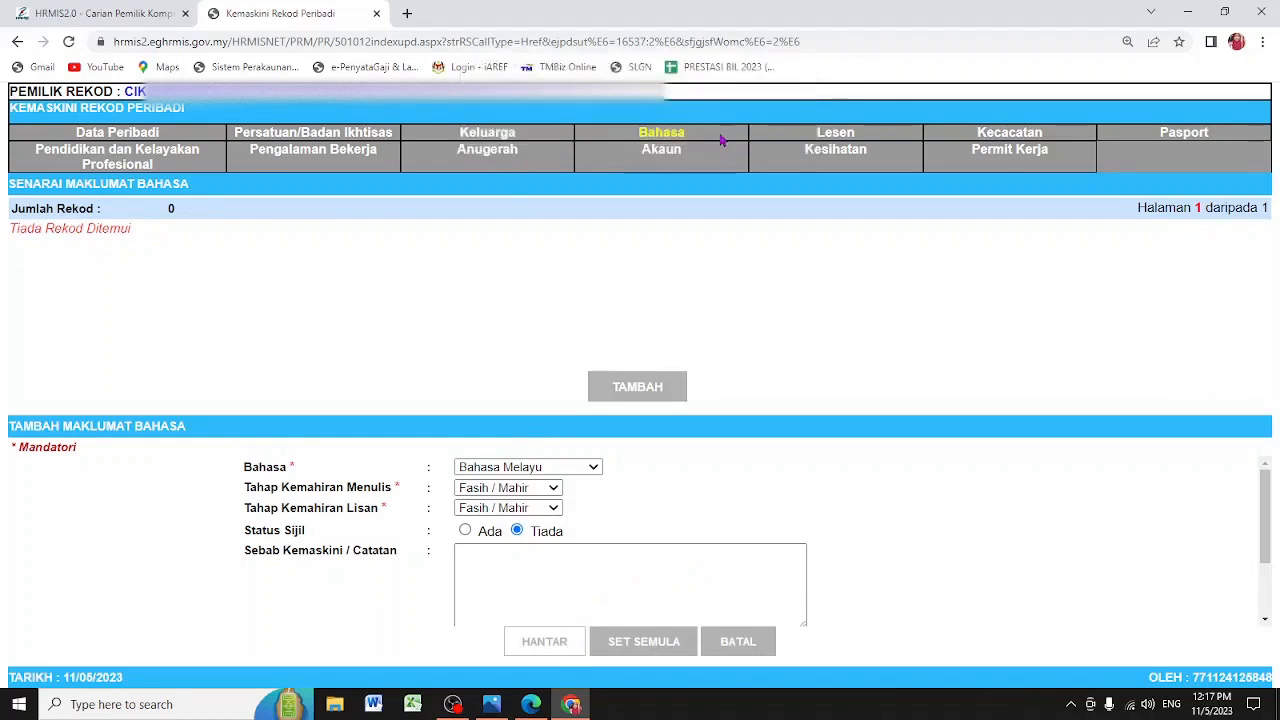
left_click(780, 134)
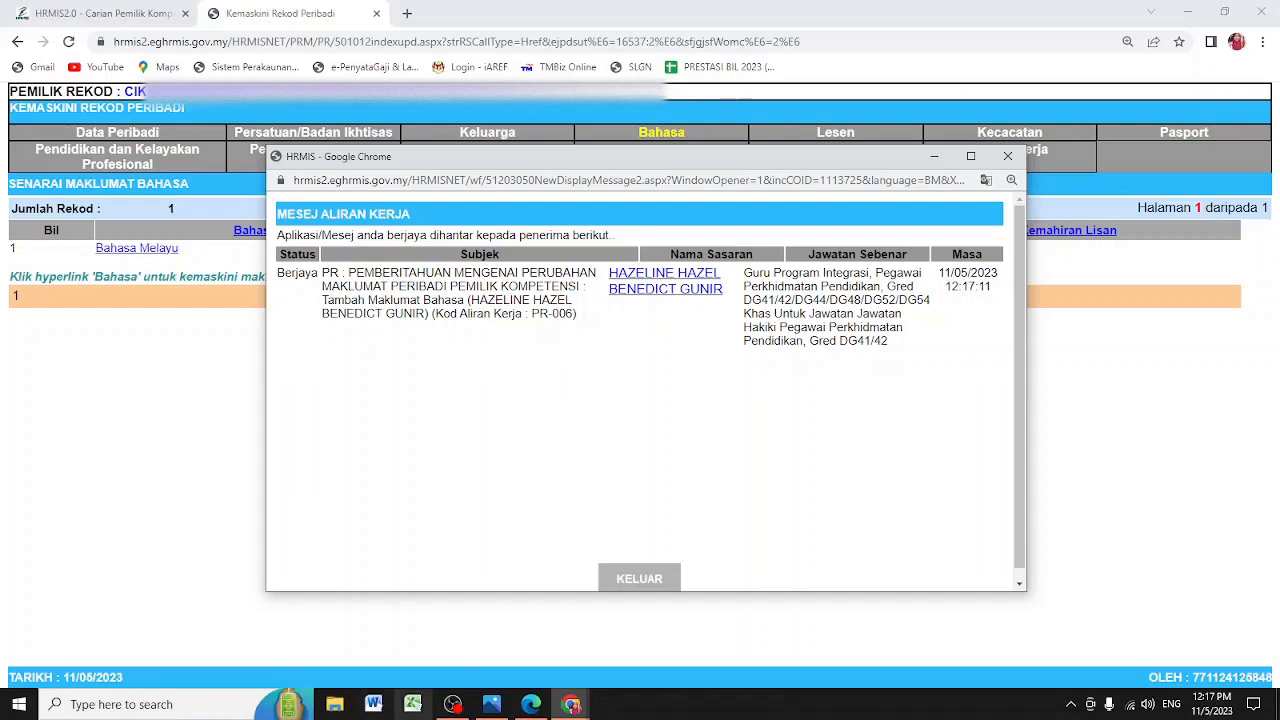
left_click(634, 582)
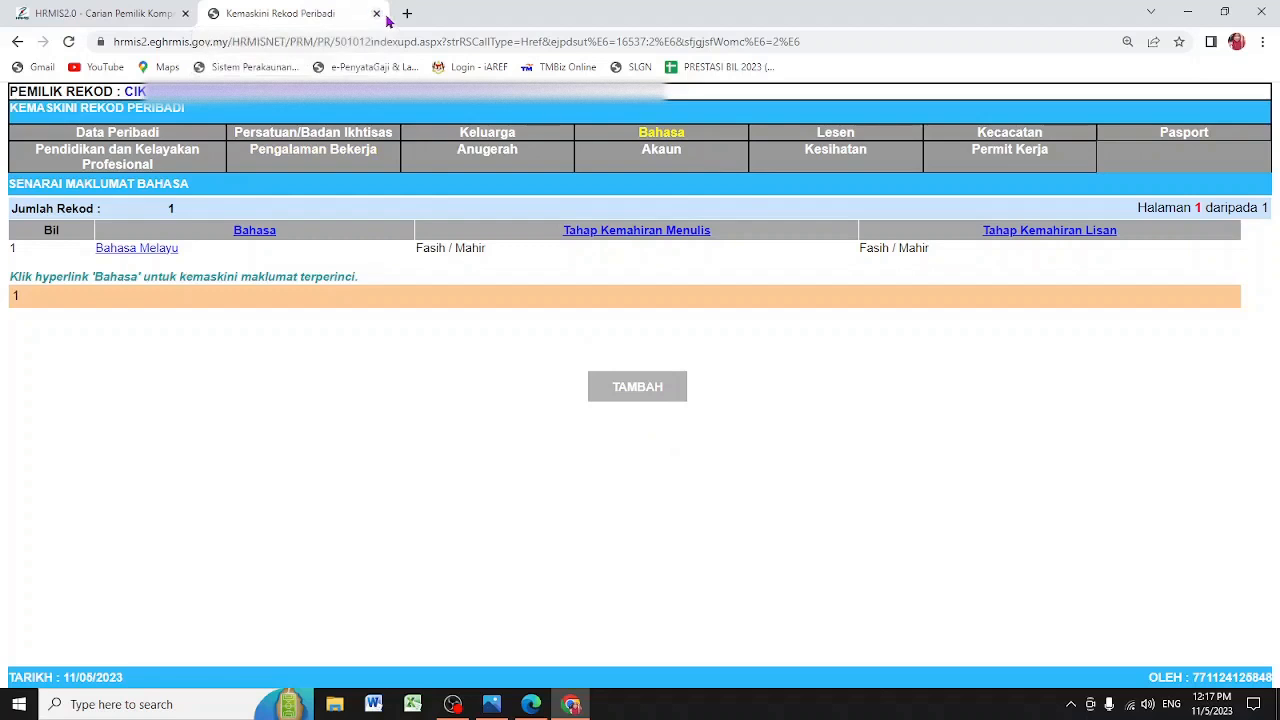
Close the Kemaskini Rekod Peribadi page and return to the HRMIS main page.
left_click(377, 13)
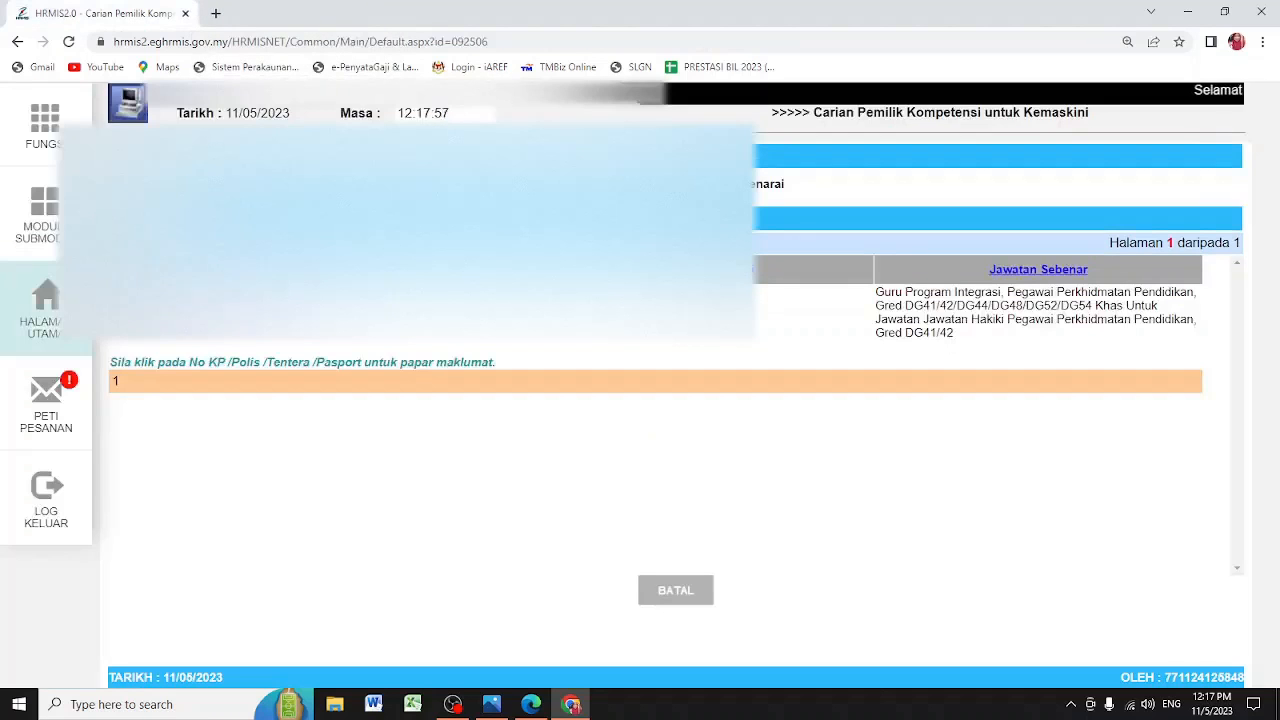
left_click(43, 290)
scroll(780, 290, "down", 1)
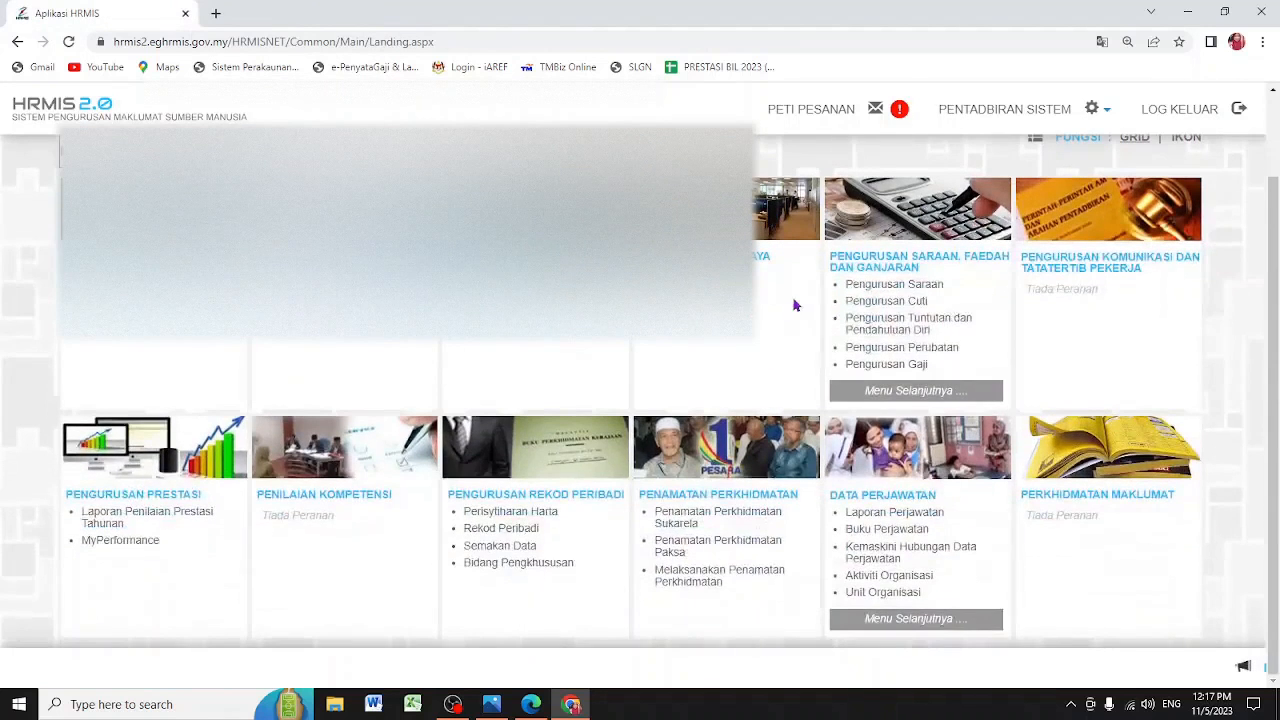
Switch to HRMIS in Edge and search non-integrity data for Kategori Elemen KPI Profil Perkhidmatan with Elemen KPI Tarikh Lantikan.
left_click(574, 709)
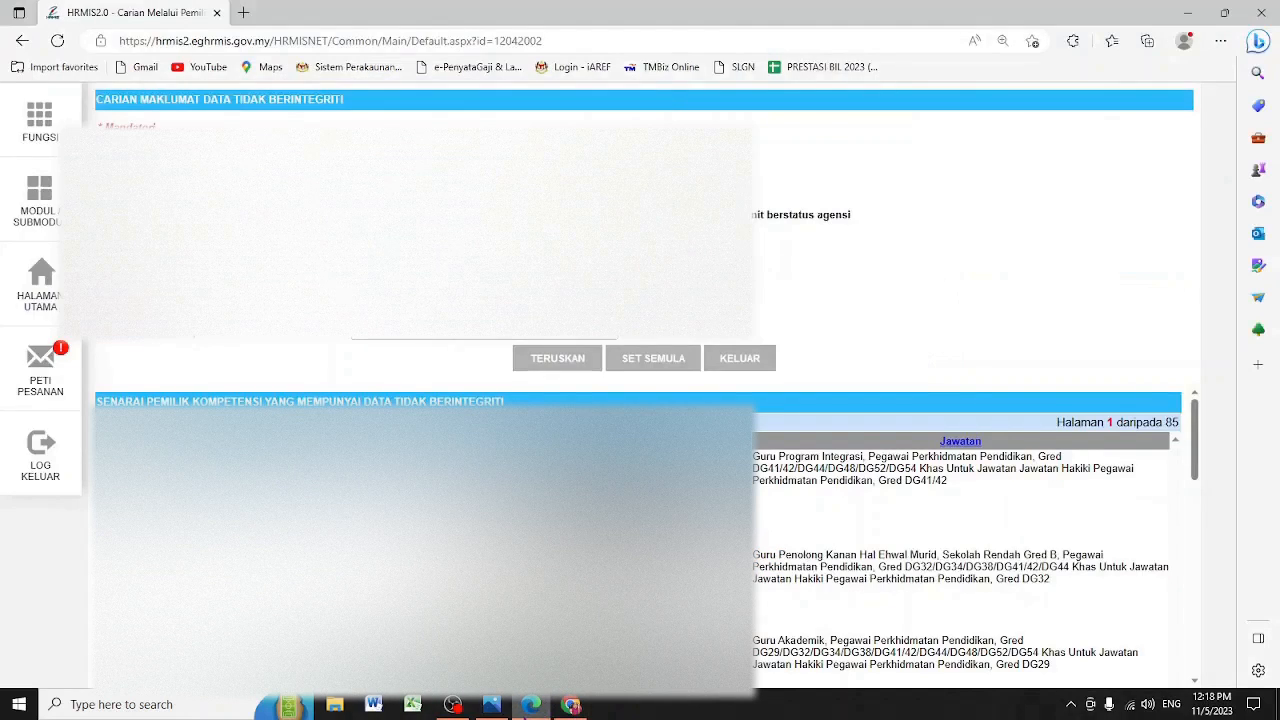
left_click(444, 234)
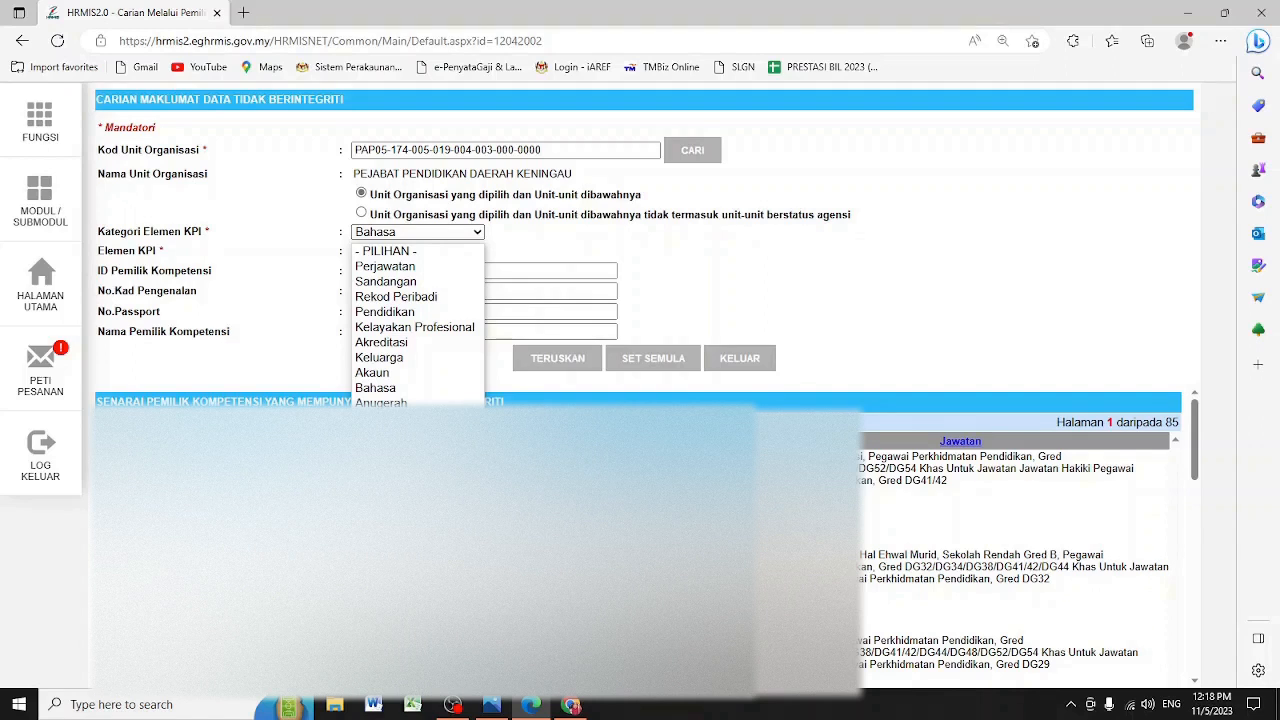
left_click(923, 280)
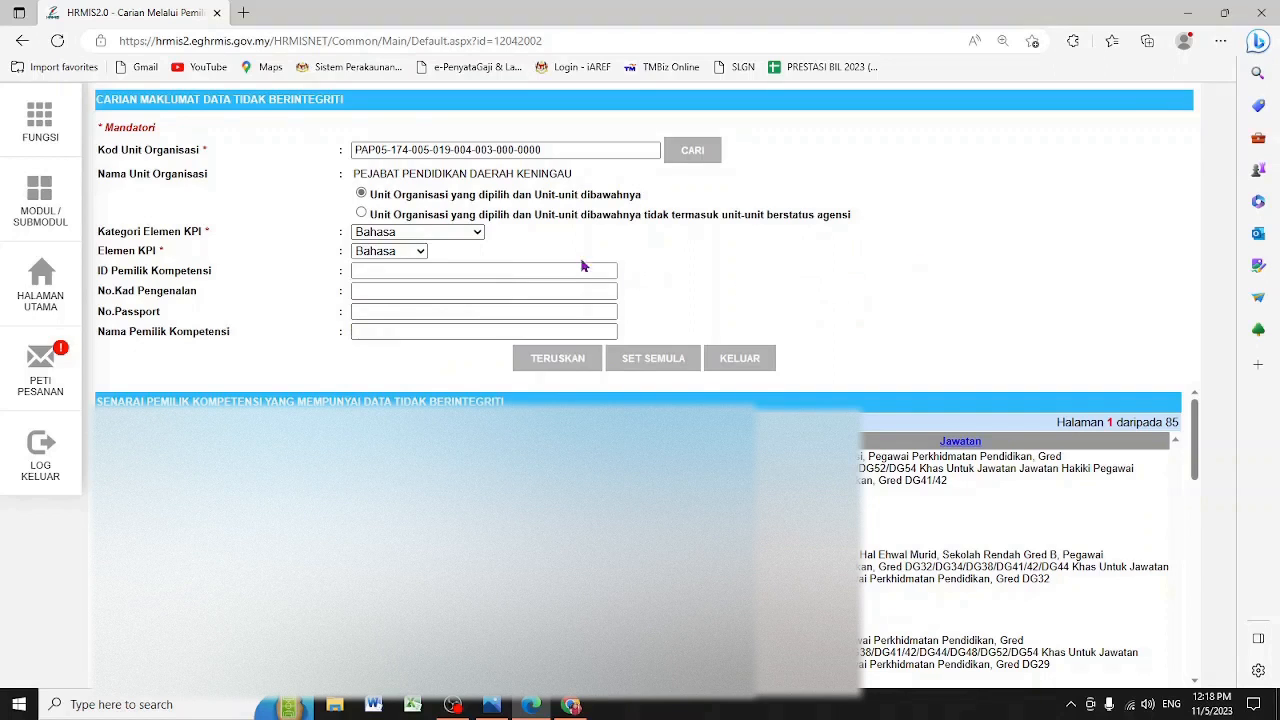
left_click(478, 235)
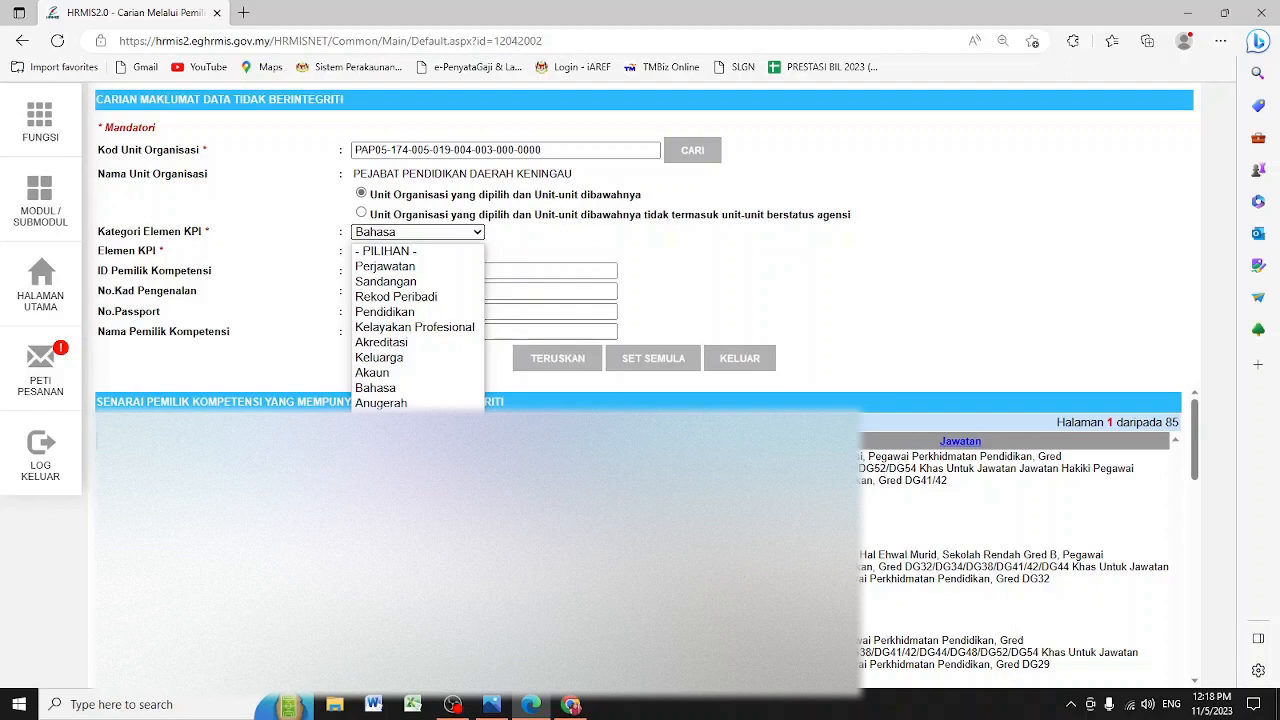
left_click(408, 448)
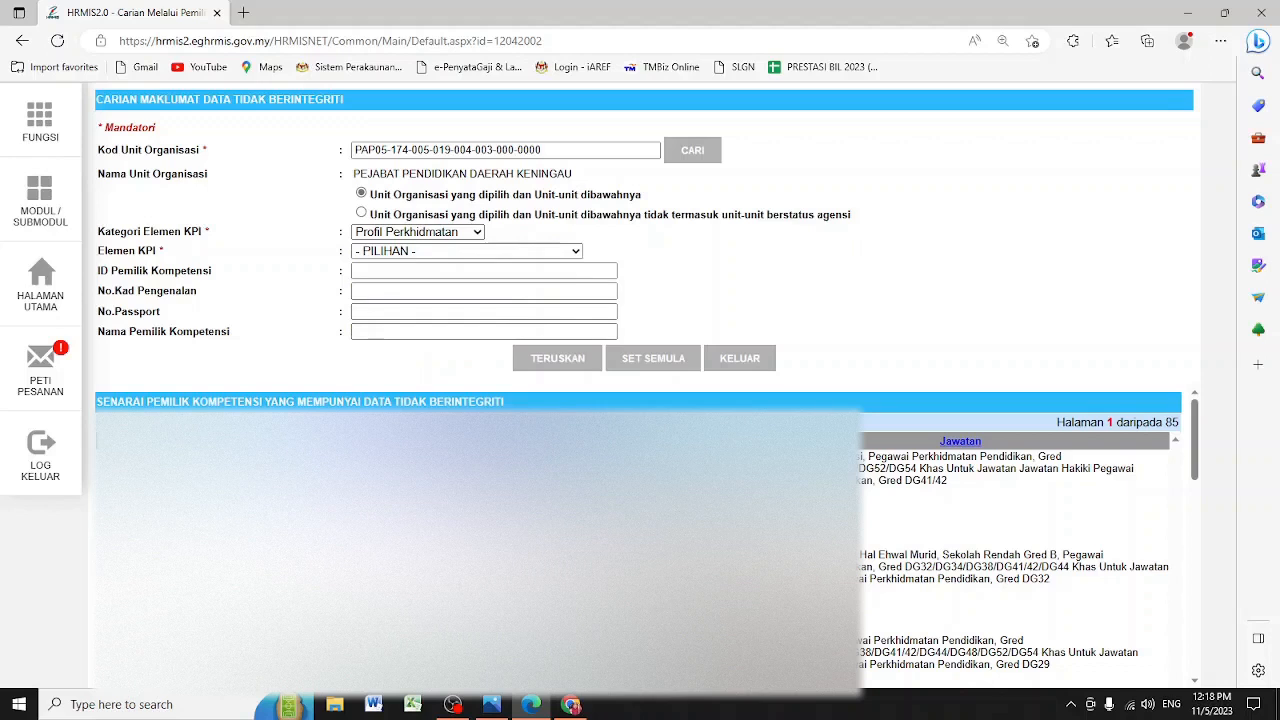
left_click(483, 252)
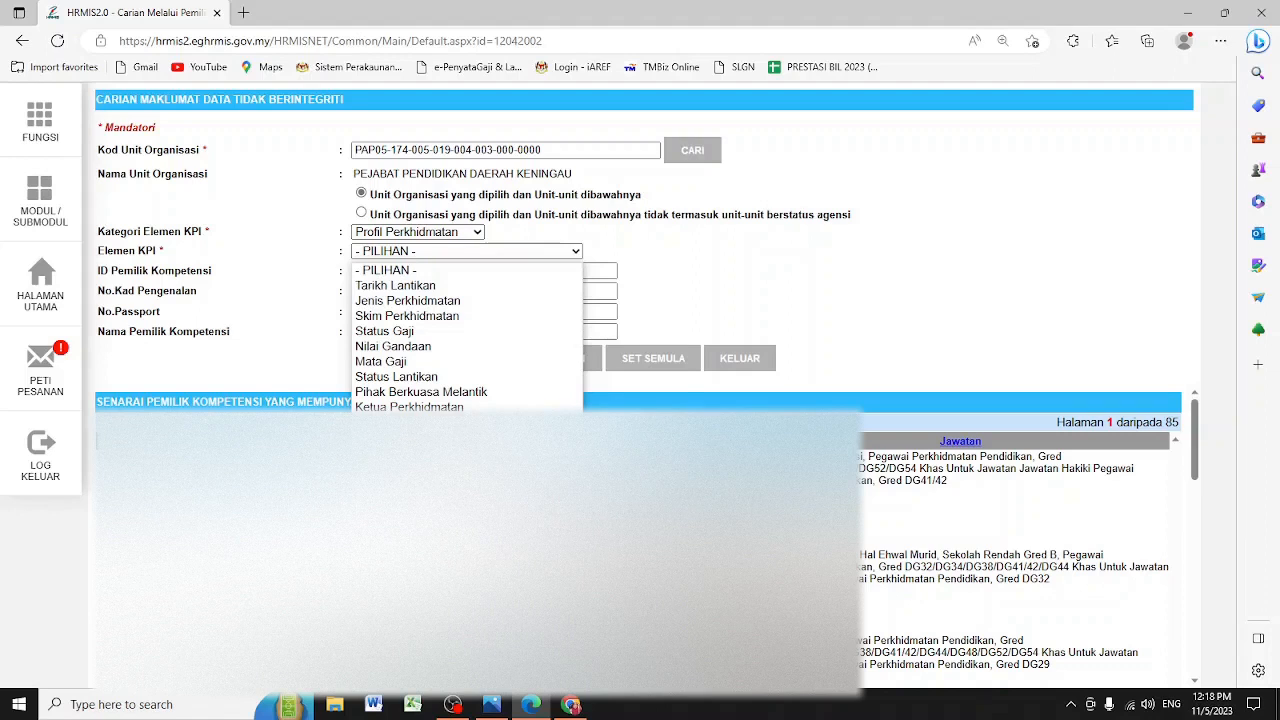
left_click(505, 292)
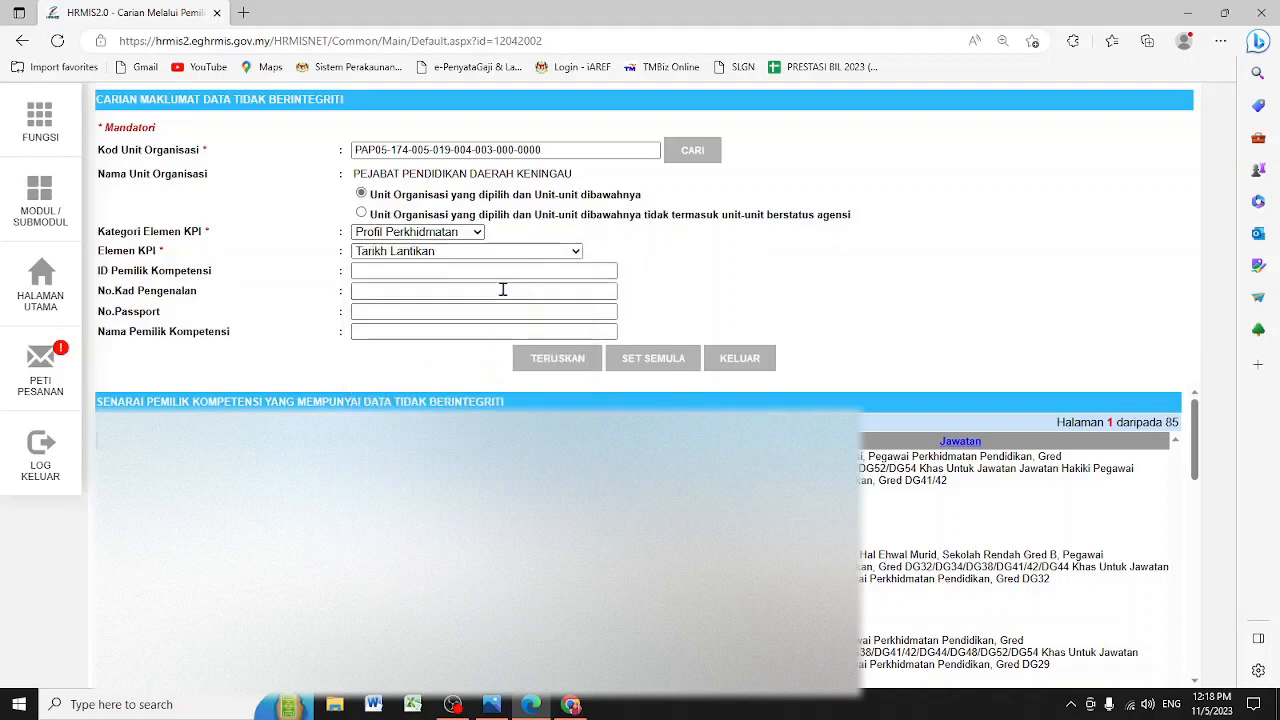
left_click(539, 362)
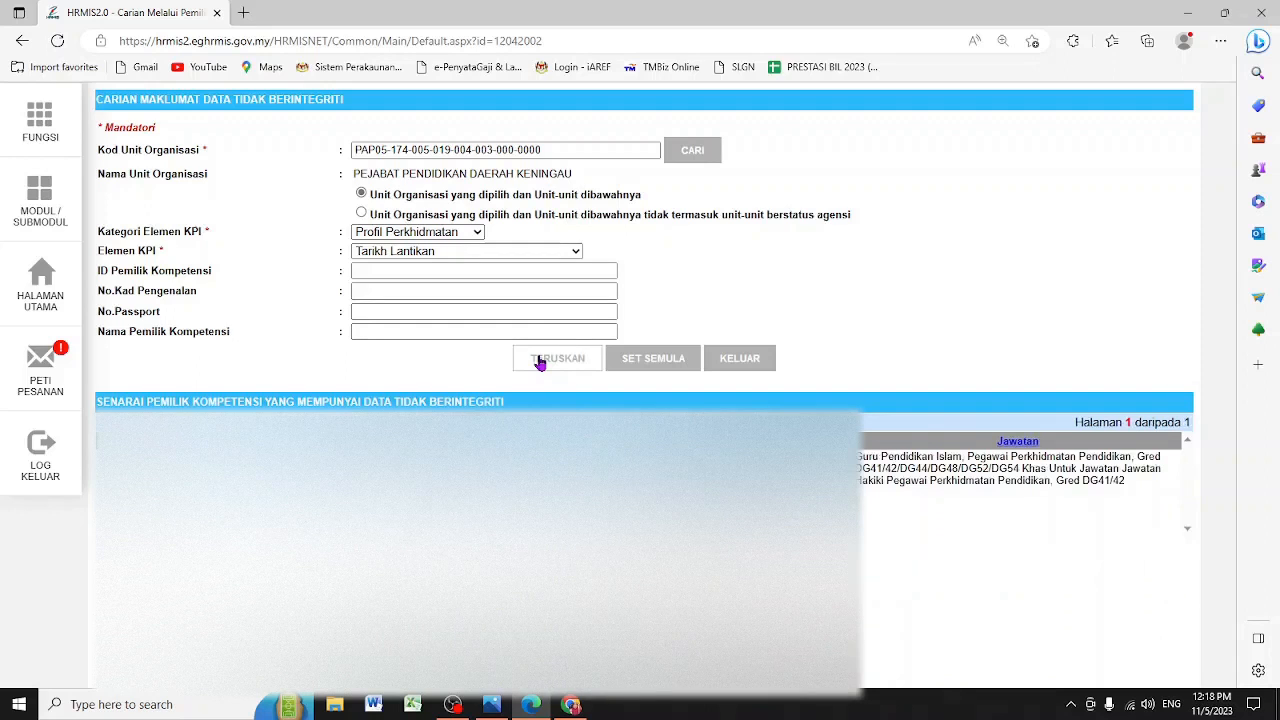
Change Elemen KPI to Mata Gaji and search for the Profil Perkhidmatan non-integrity data again.
left_click(382, 255)
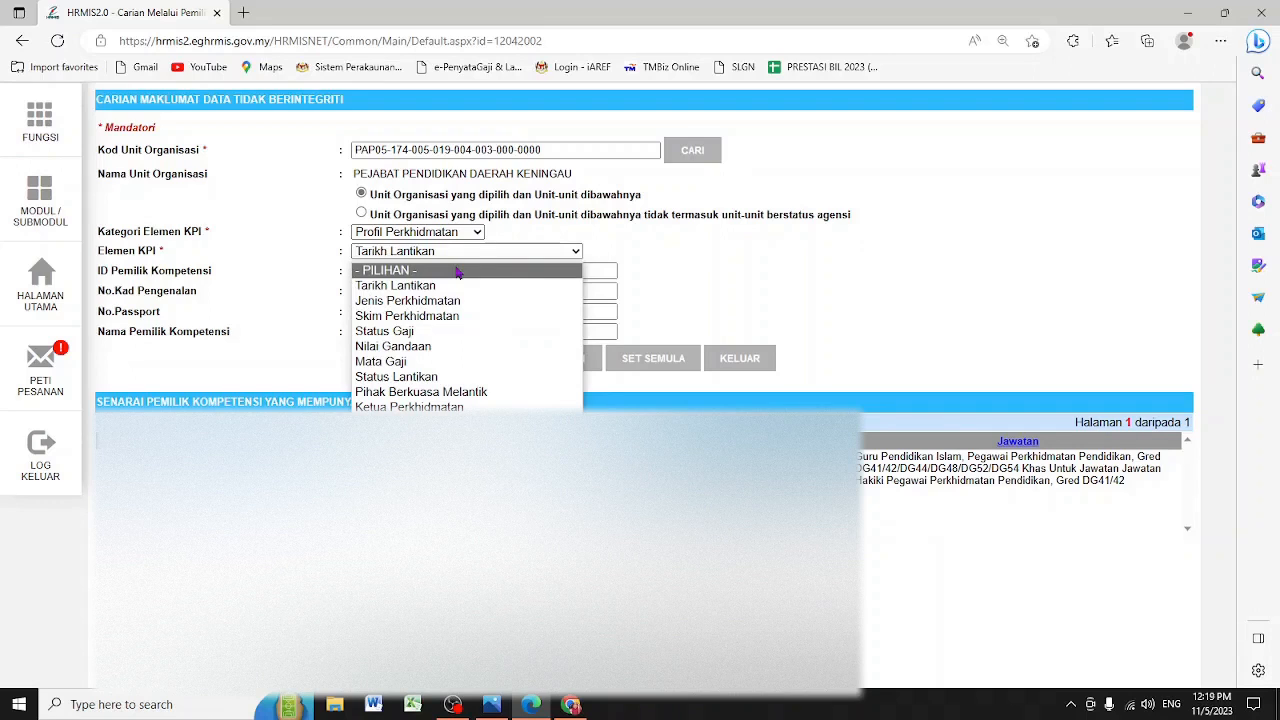
left_click(473, 362)
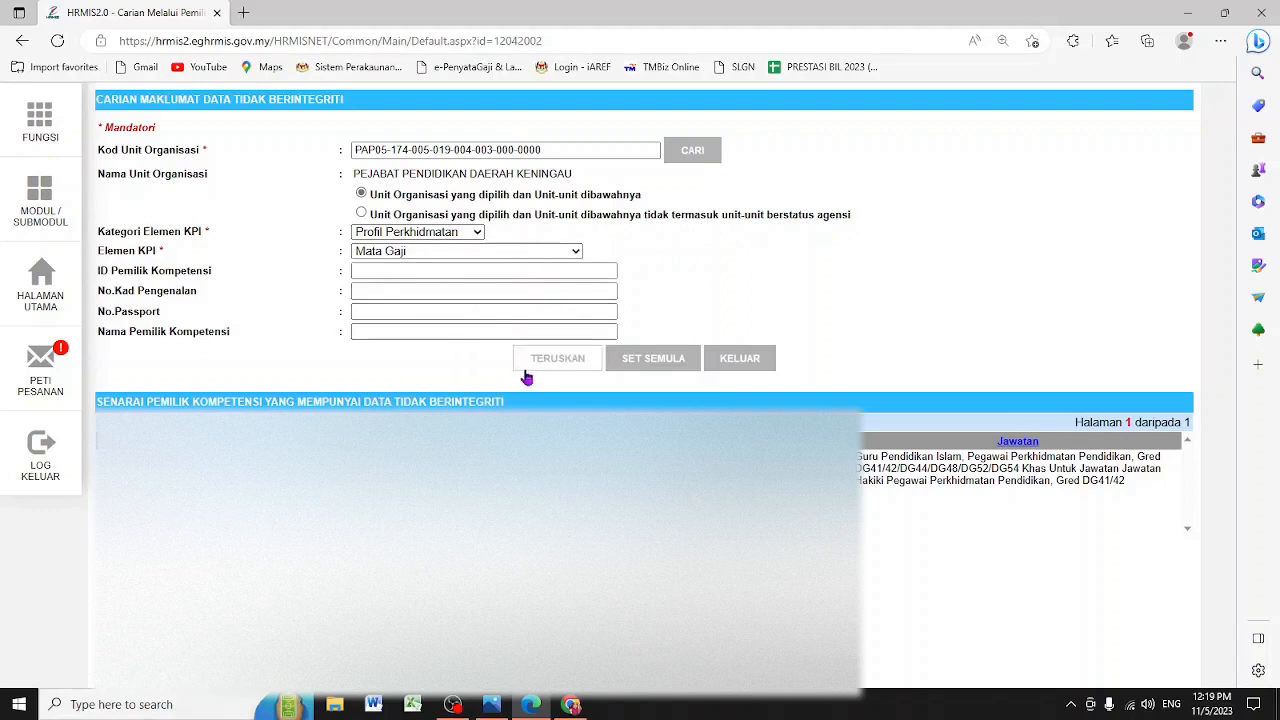
left_click(555, 360)
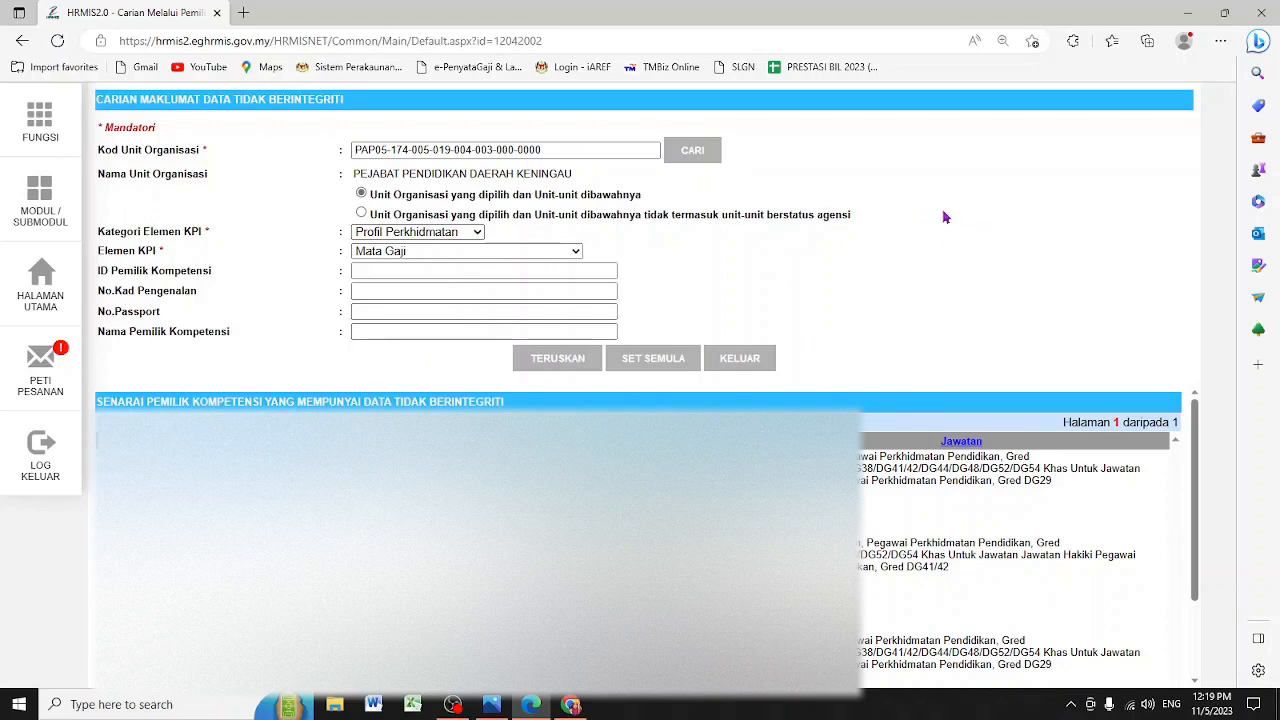
Switch to HRMIS in Chrome and open the individual Selenggara Profil Perkhidmatan function in the Penyelenggaraan Rekod module.
left_click(573, 706)
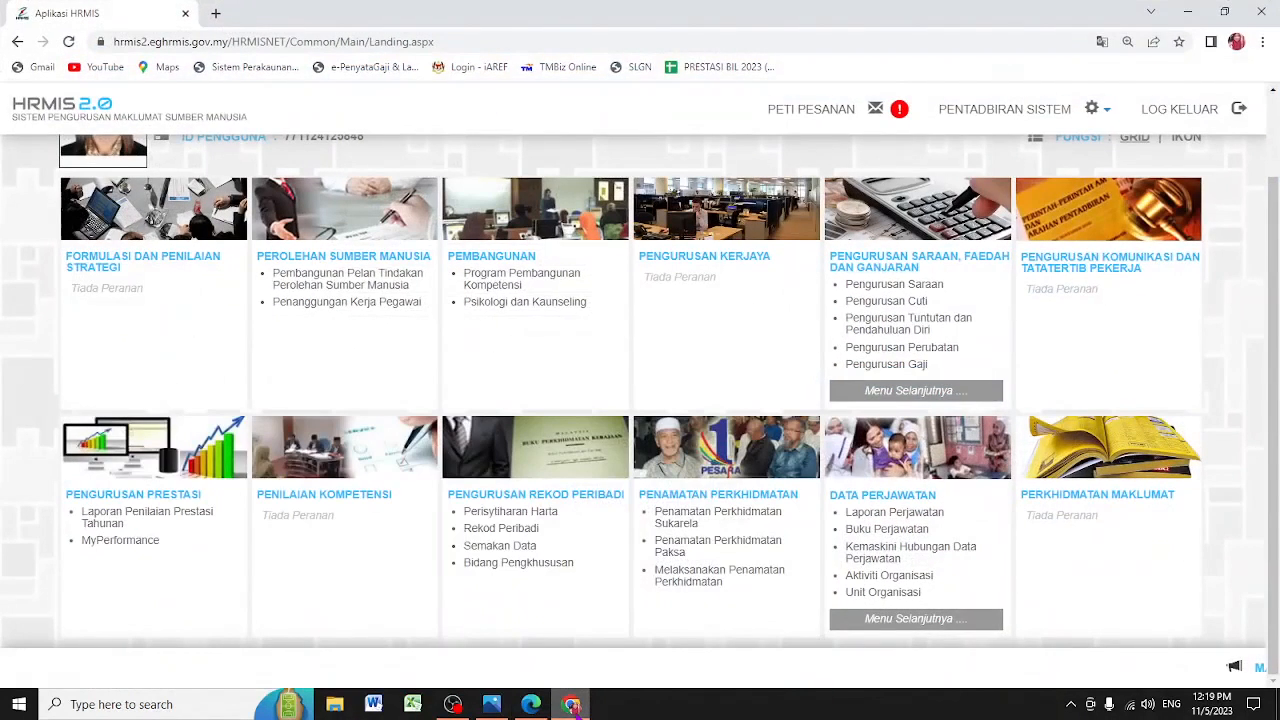
left_click(1055, 130)
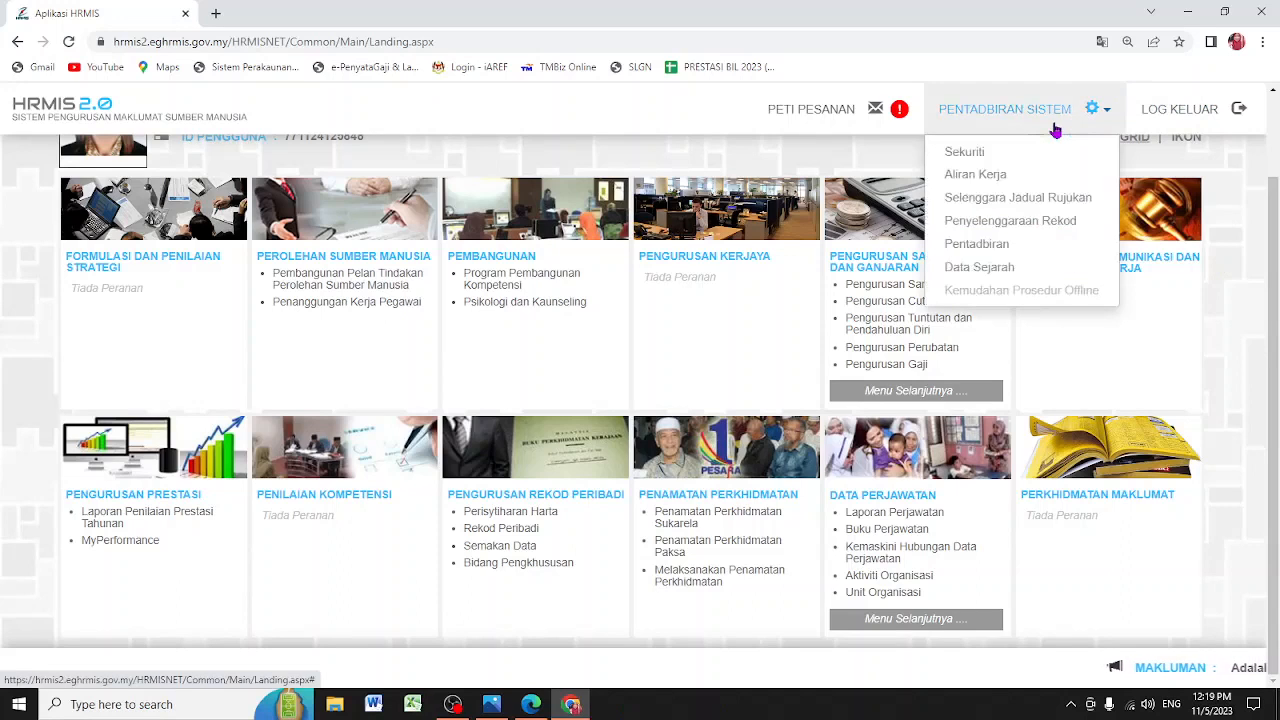
left_click(1070, 222)
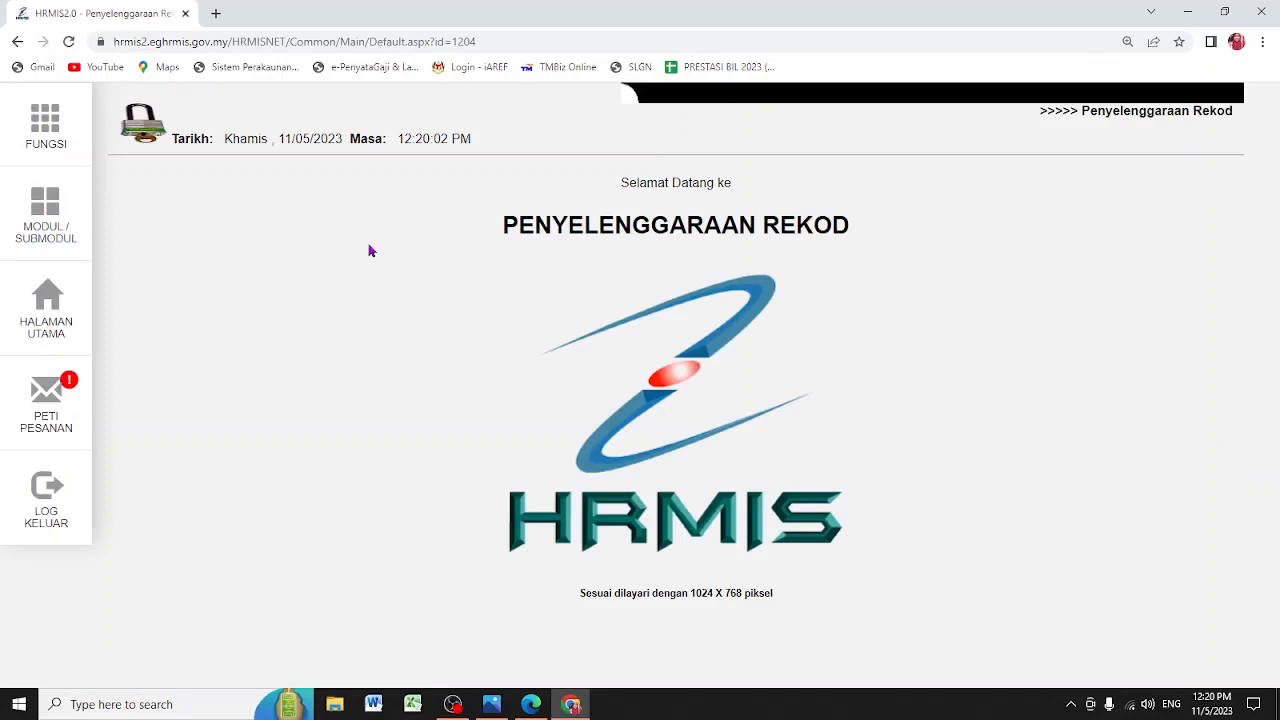
mouse_move(60, 138)
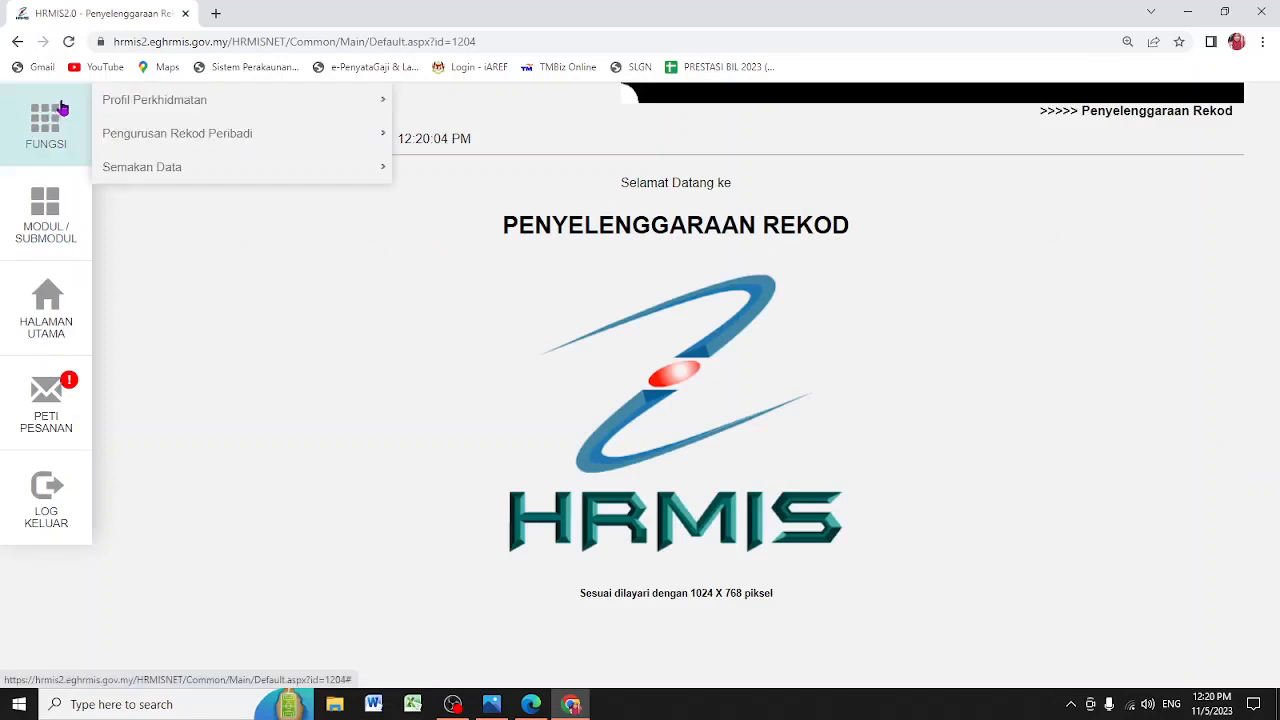
mouse_move(226, 105)
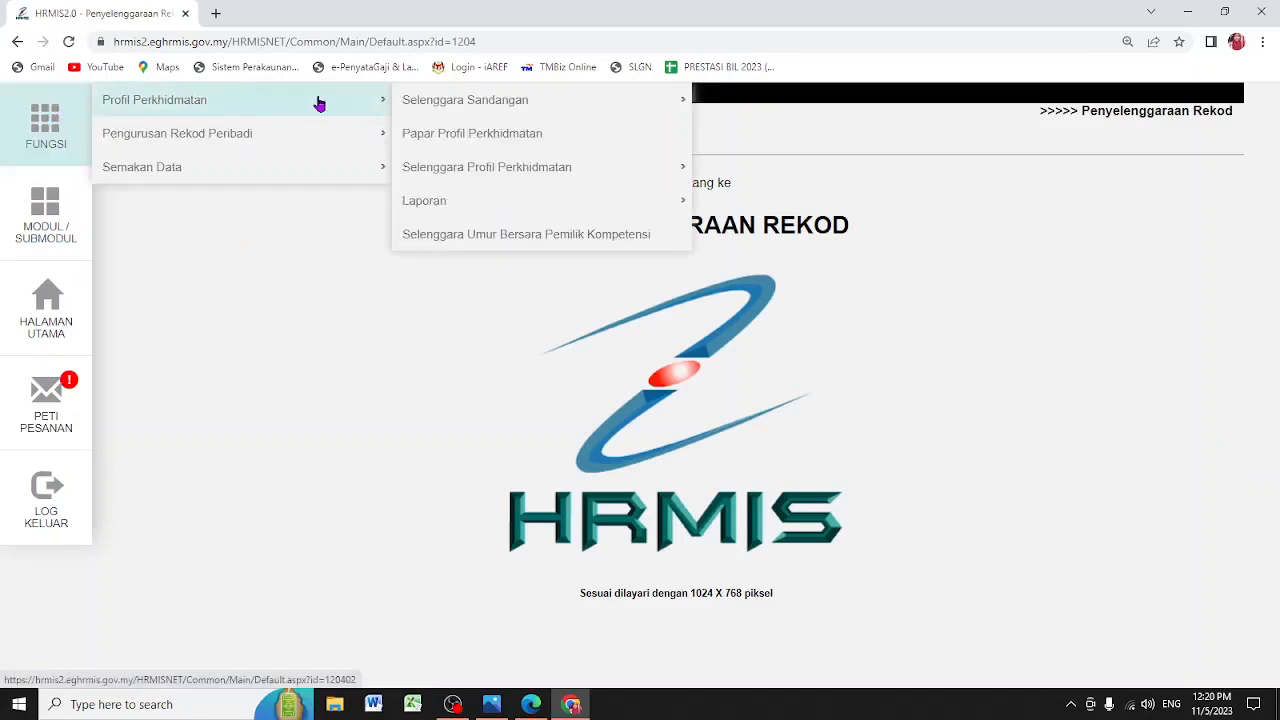
mouse_move(490, 170)
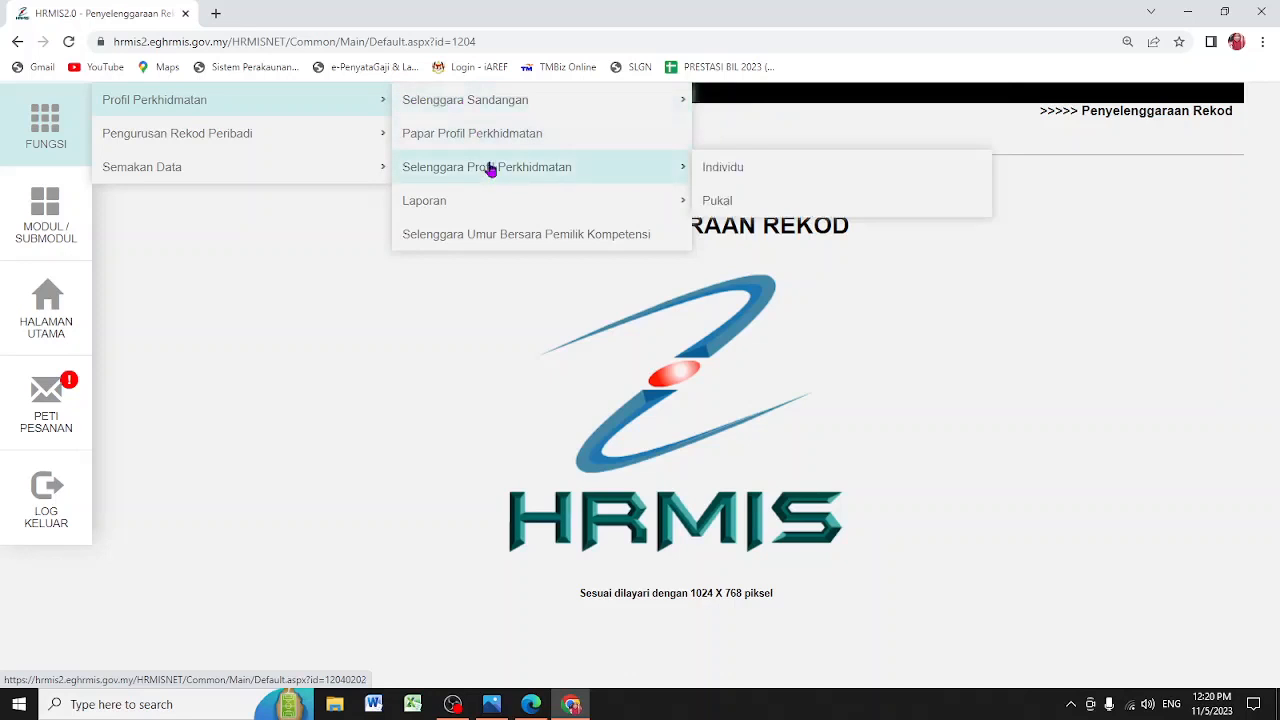
left_click(806, 170)
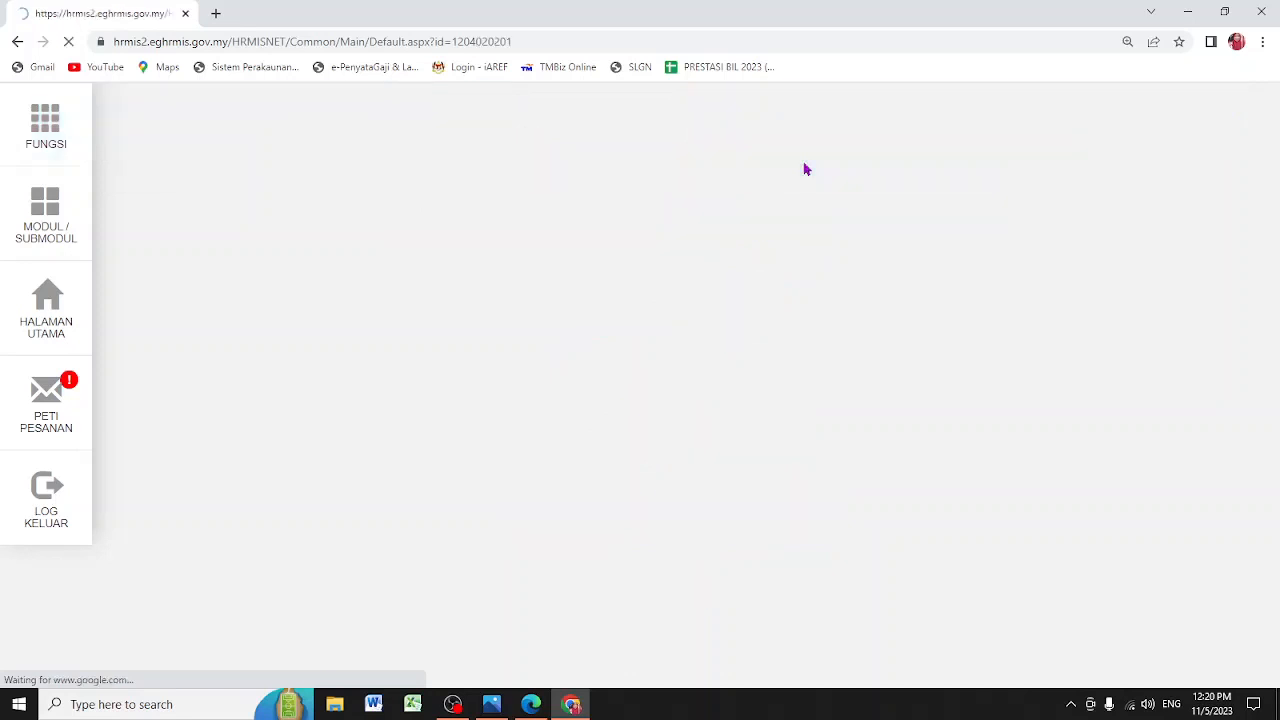
Look up the staff member by identity card number (No KP) and open Mata Gaji Pemilik Kompetensi in the existing service profile for updating.
left_click(376, 158)
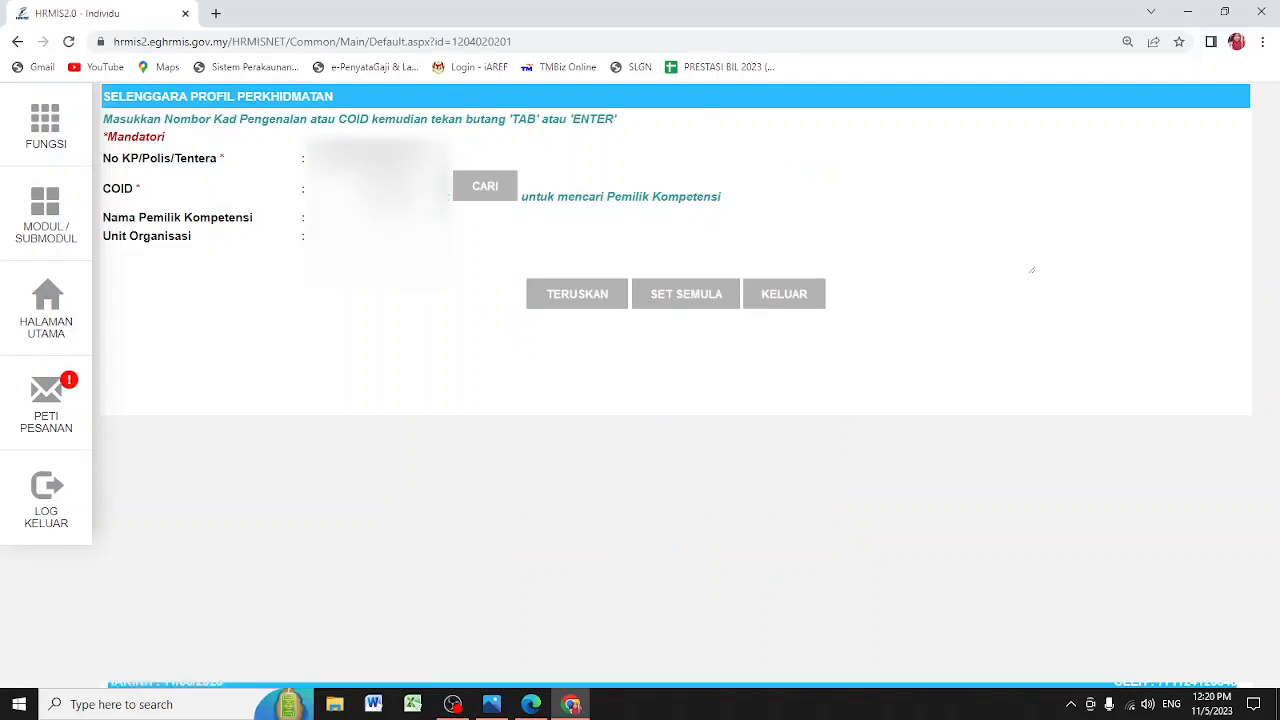
left_click(555, 309)
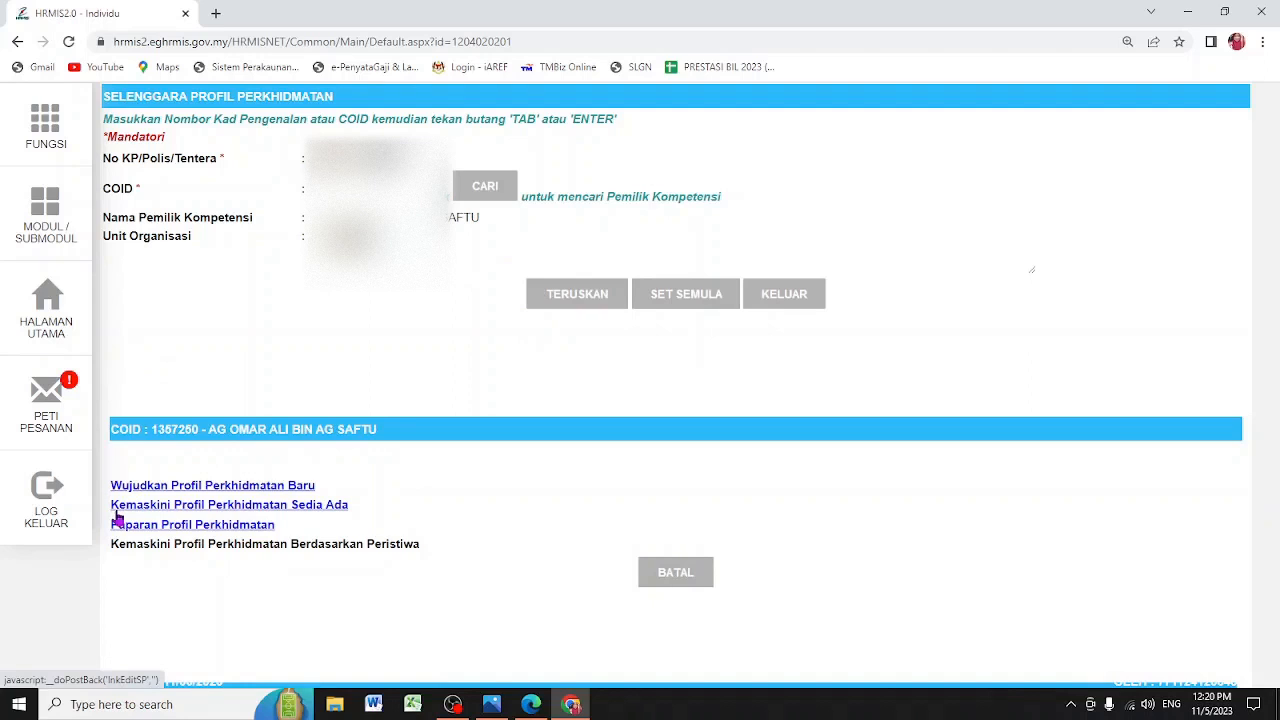
left_click(301, 513)
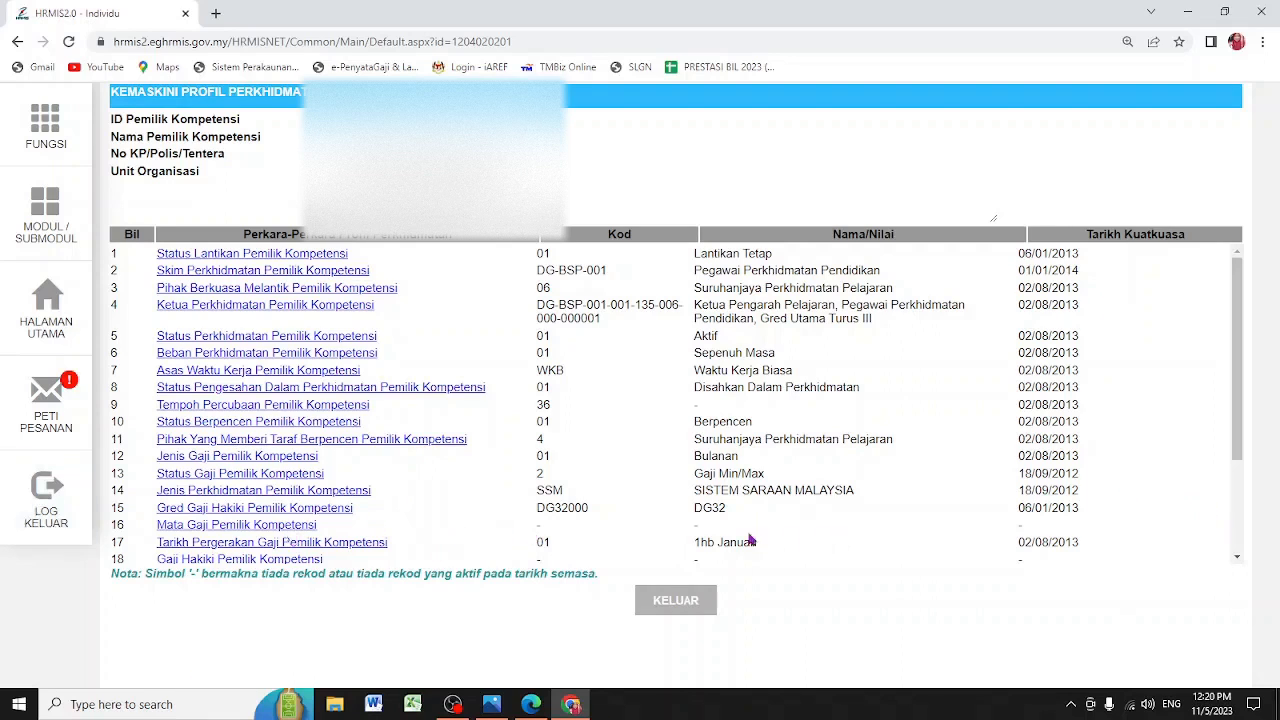
left_click_drag(532, 532, 1054, 539)
left_click(172, 527)
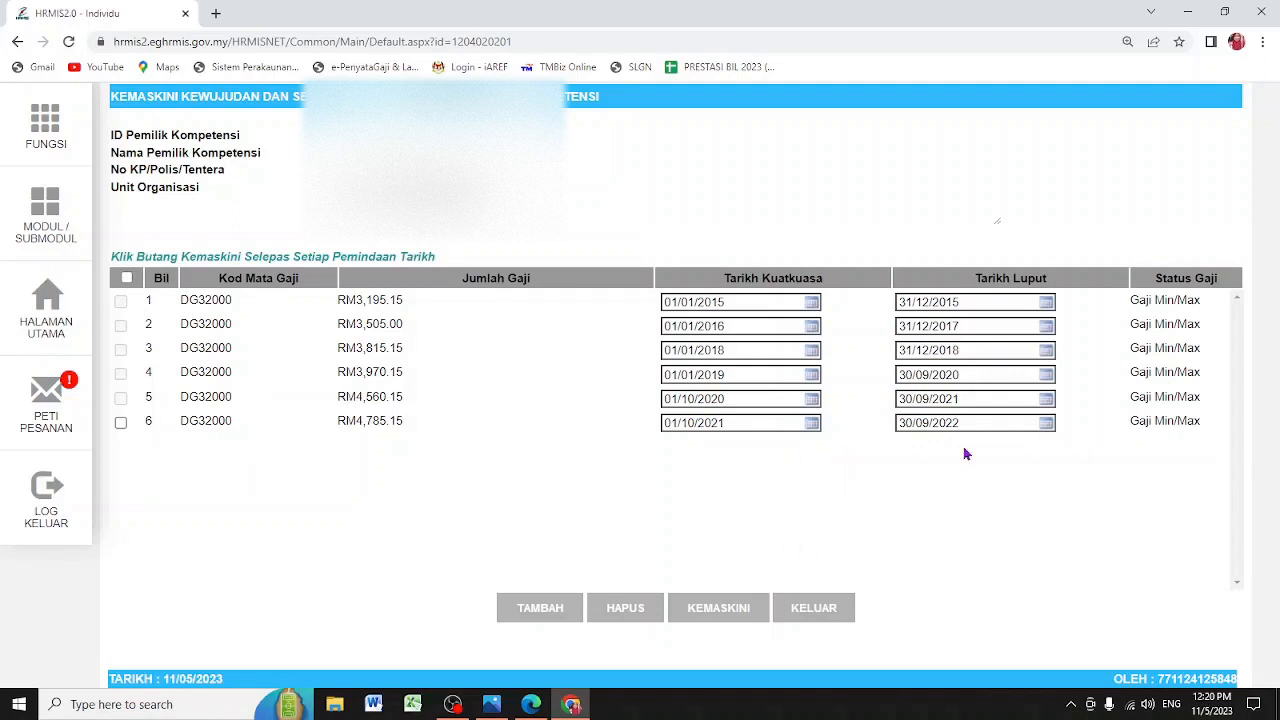
Try to add a new Mata Gaji record of RM4,940.15 effective 01/10/2022 with Tarikh Luput 31/09/2023.
left_click(520, 622)
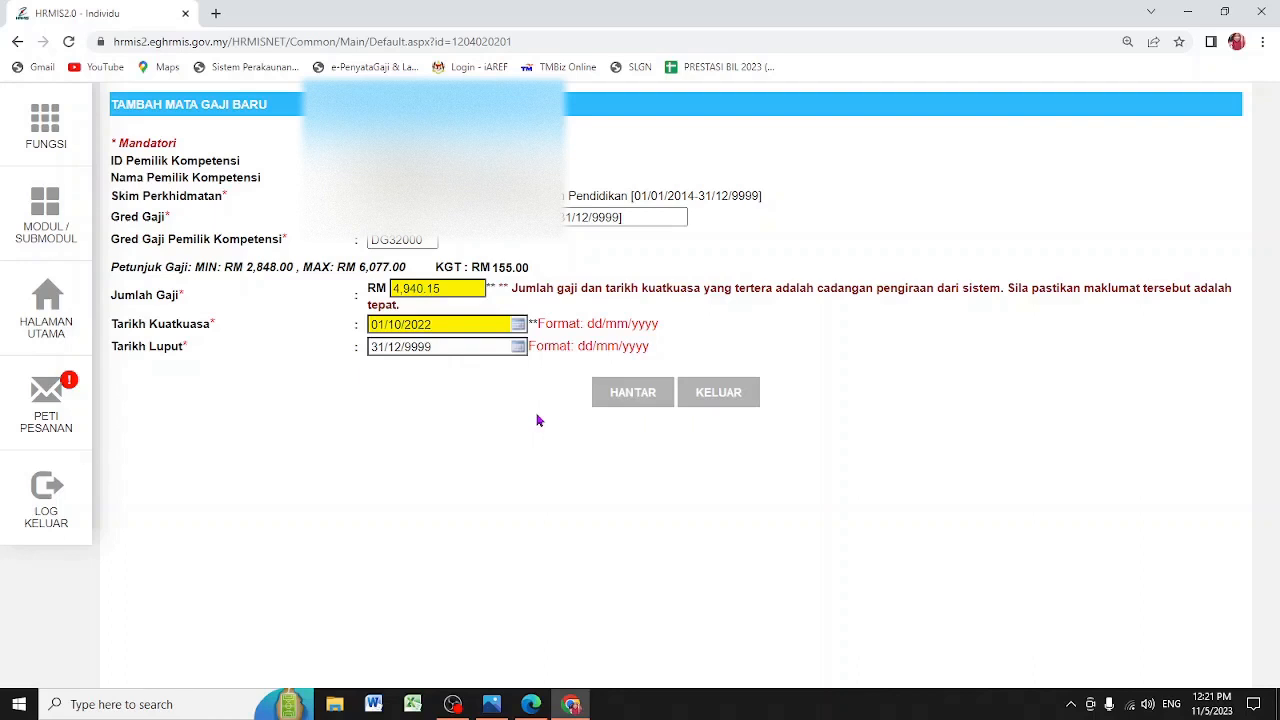
left_click(462, 345)
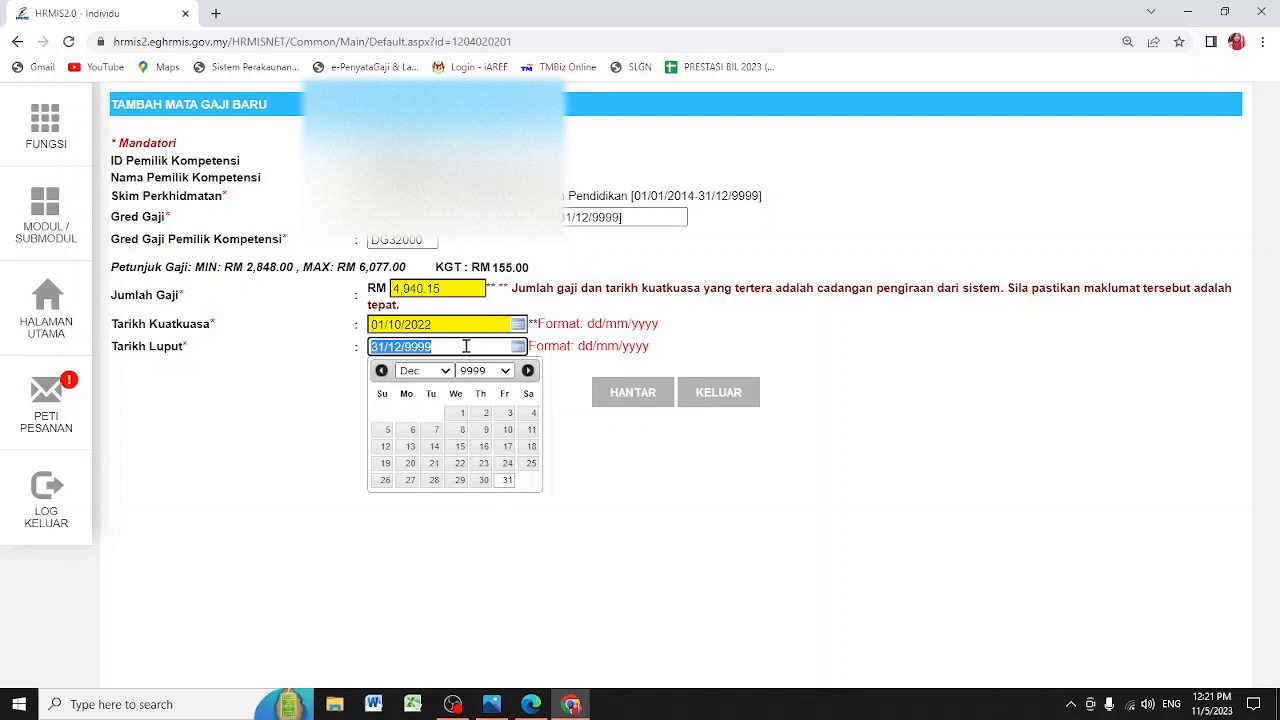
type("31/12/202")
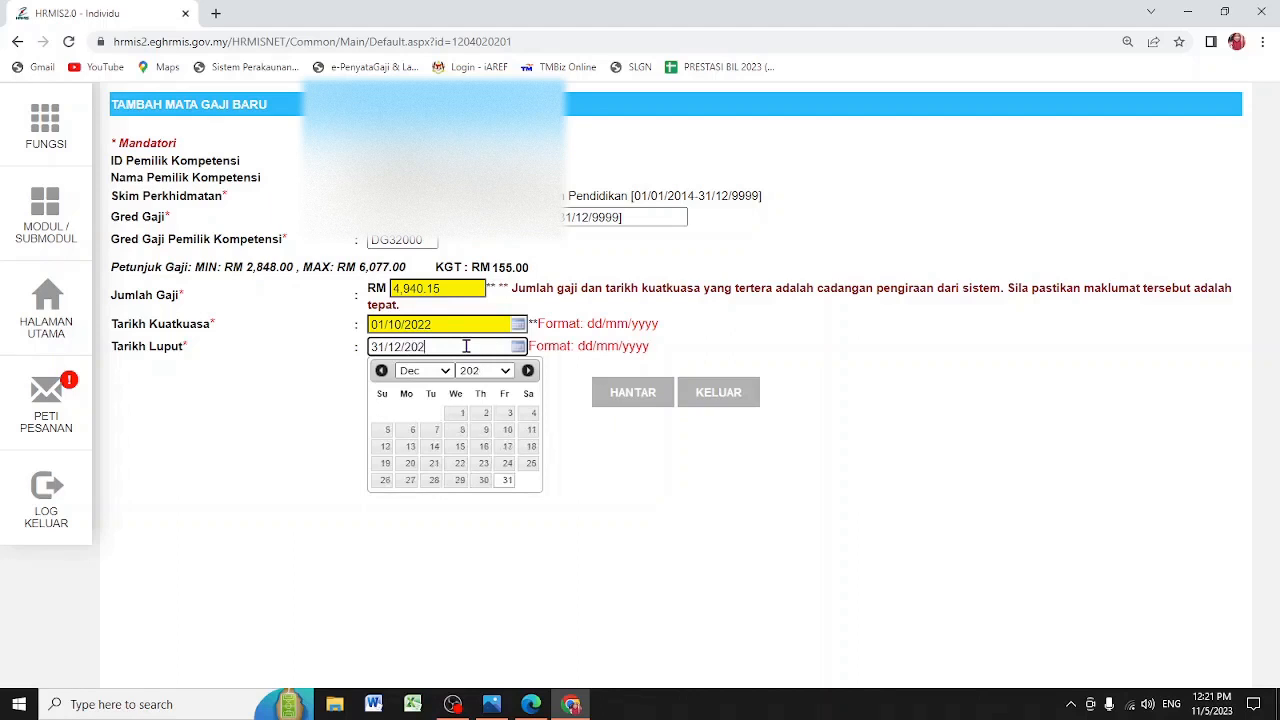
key("BackSpace")
key("BackSpace")
key("BackSpace")
key("BackSpace")
key("BackSpace")
key("BackSpace")
key("BackSpace")
key("BackSpace")
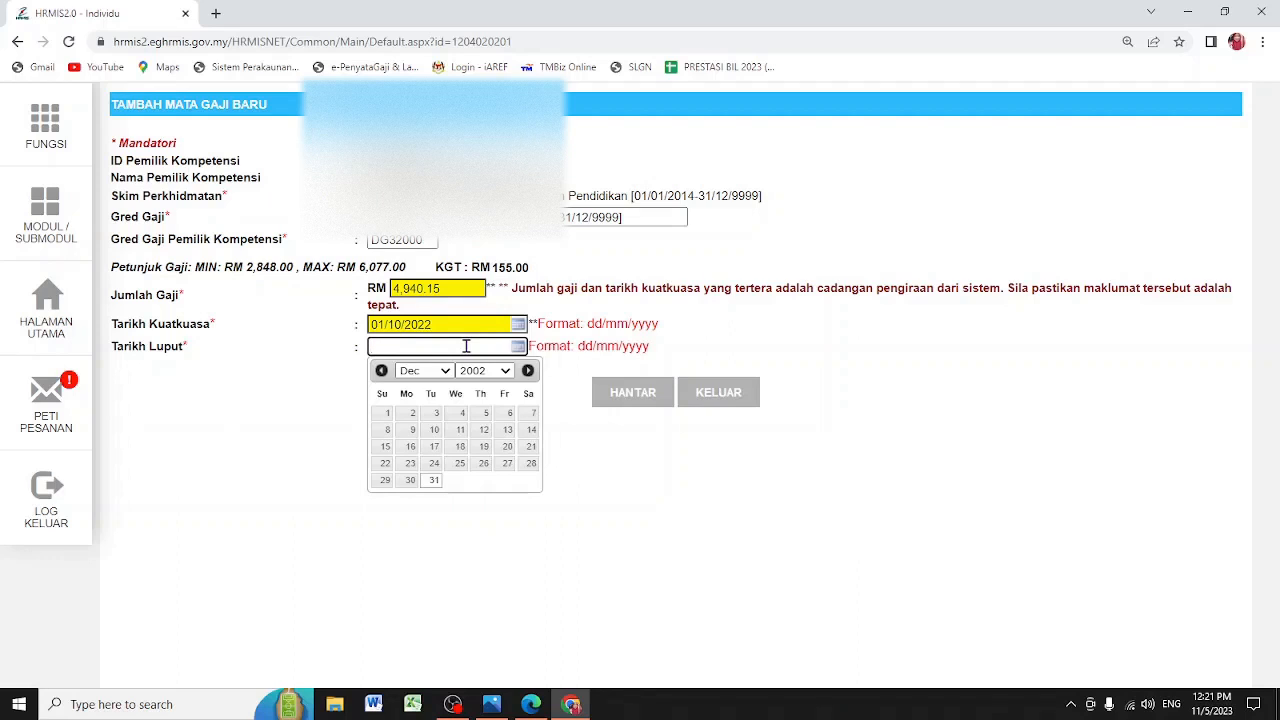
type("31/09/2023")
left_click(1020, 451)
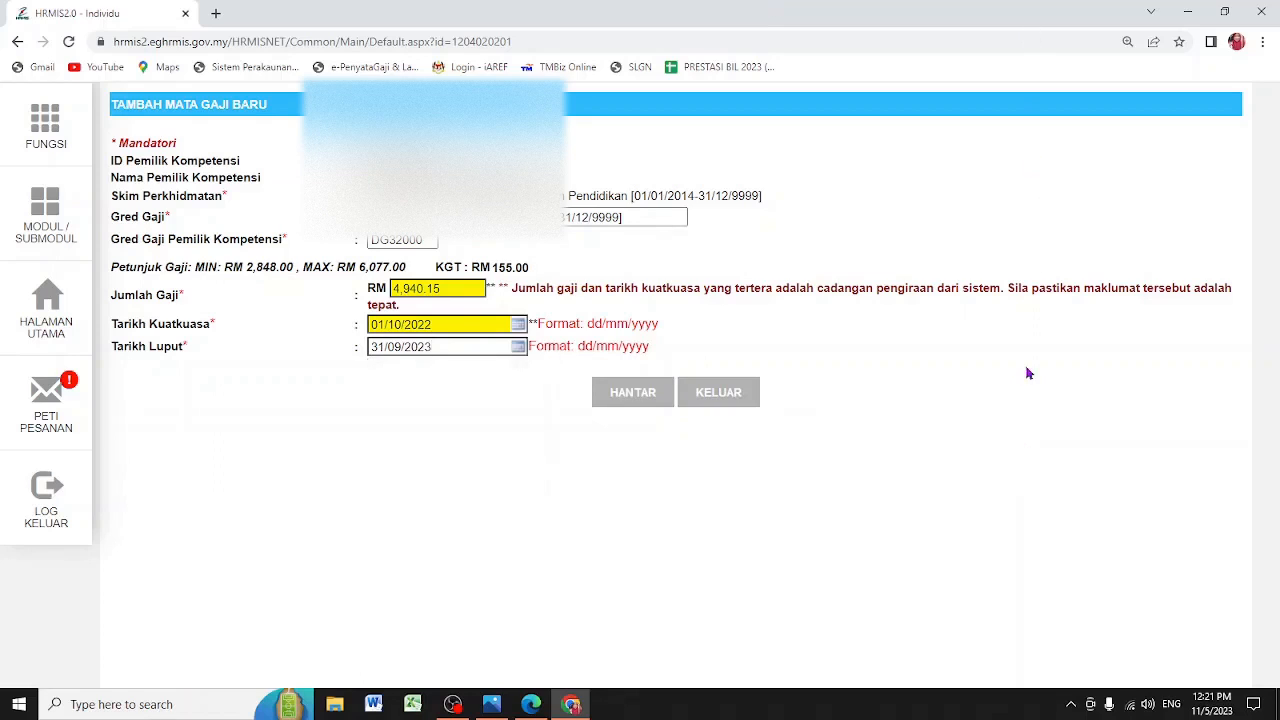
left_click(643, 396)
left_click(717, 132)
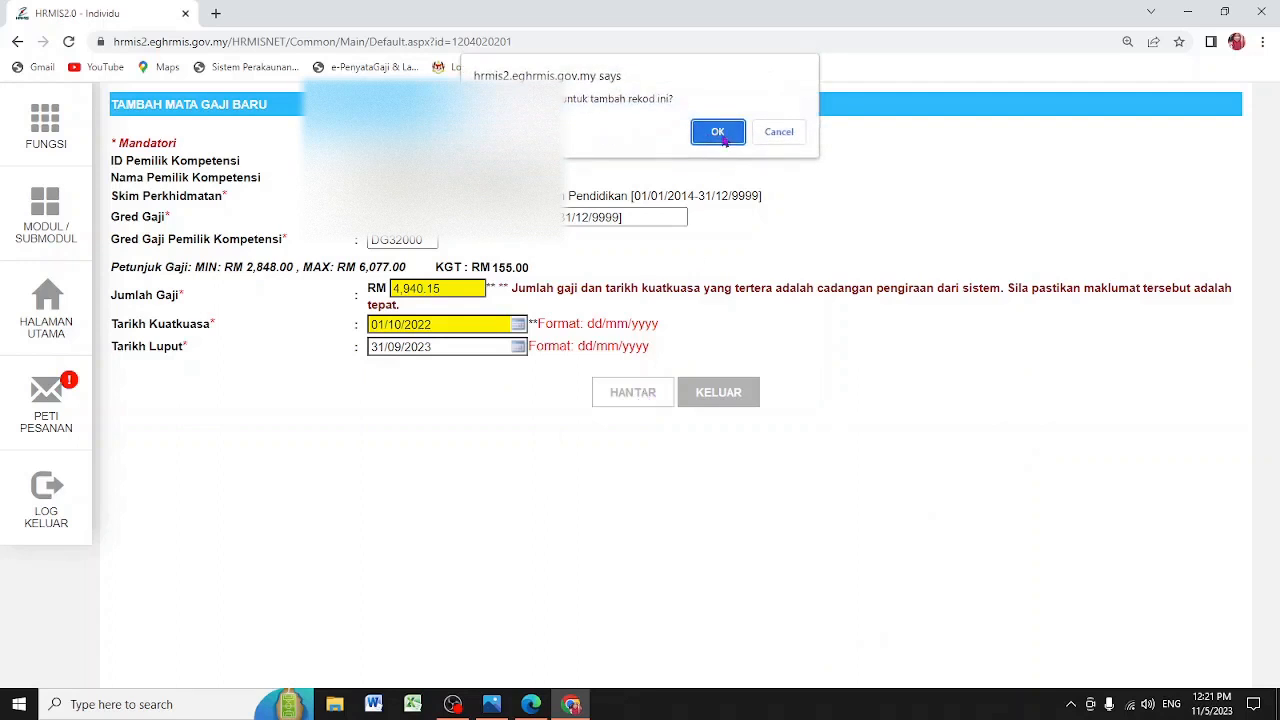
left_click(725, 140)
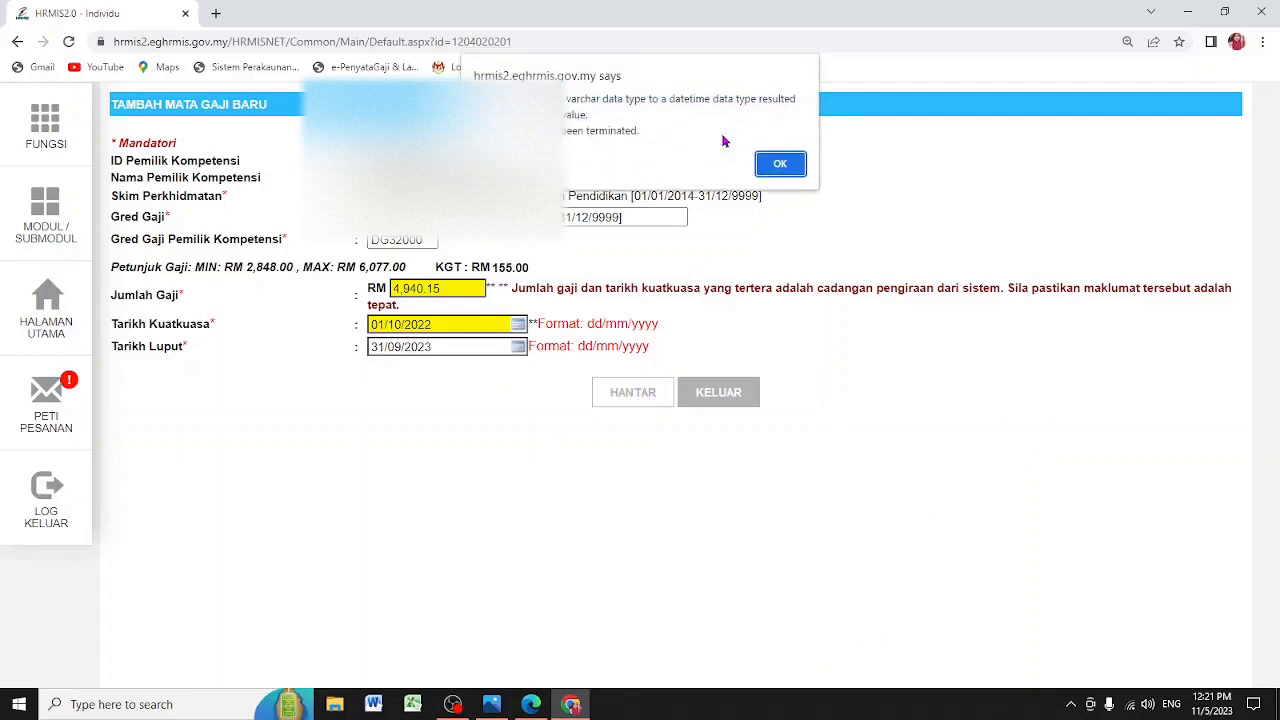
left_click(783, 163)
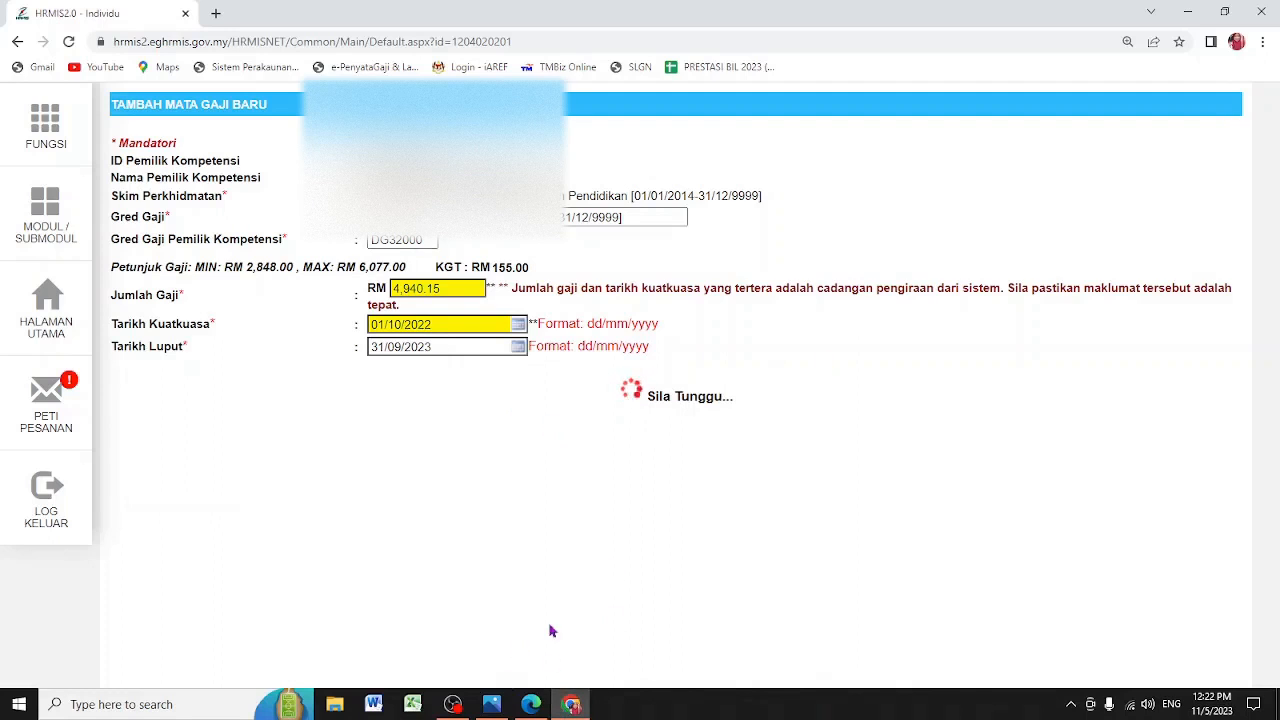
Reopen the individual Selenggara Profil Perkhidmatan function, look up the same staff member by No KP and open the existing service profile for updating.
mouse_move(80, 155)
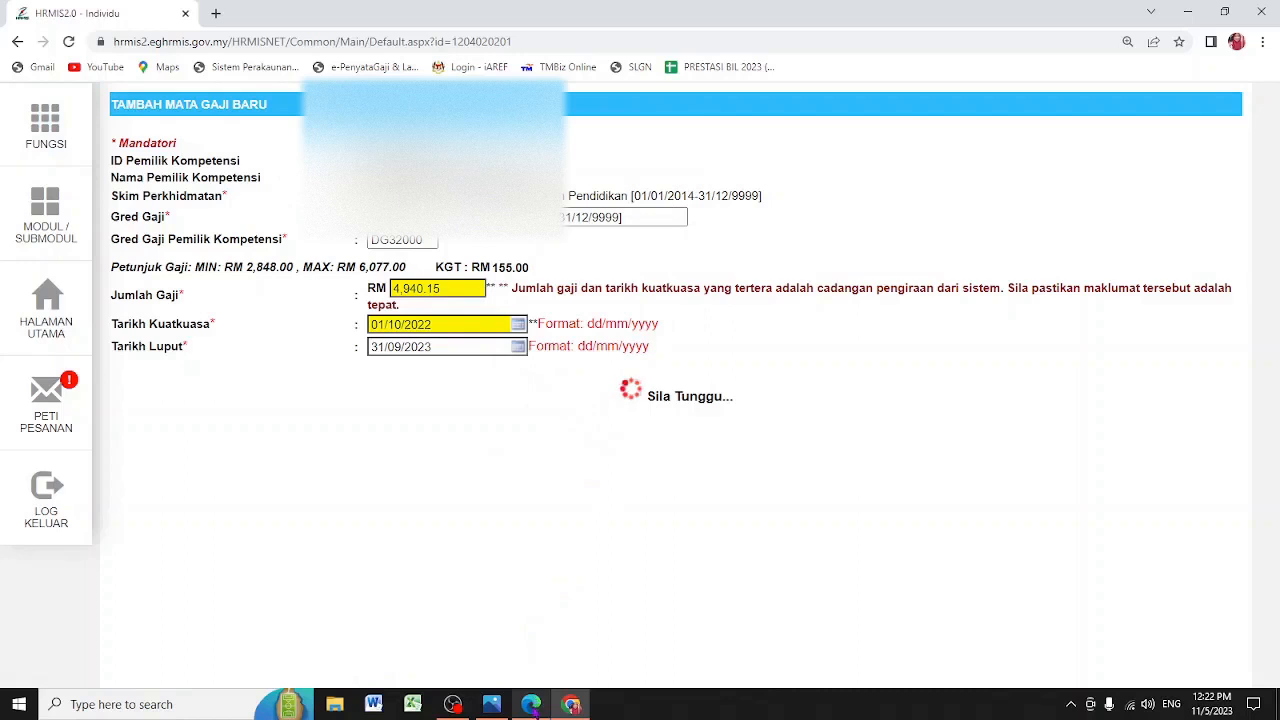
mouse_move(533, 707)
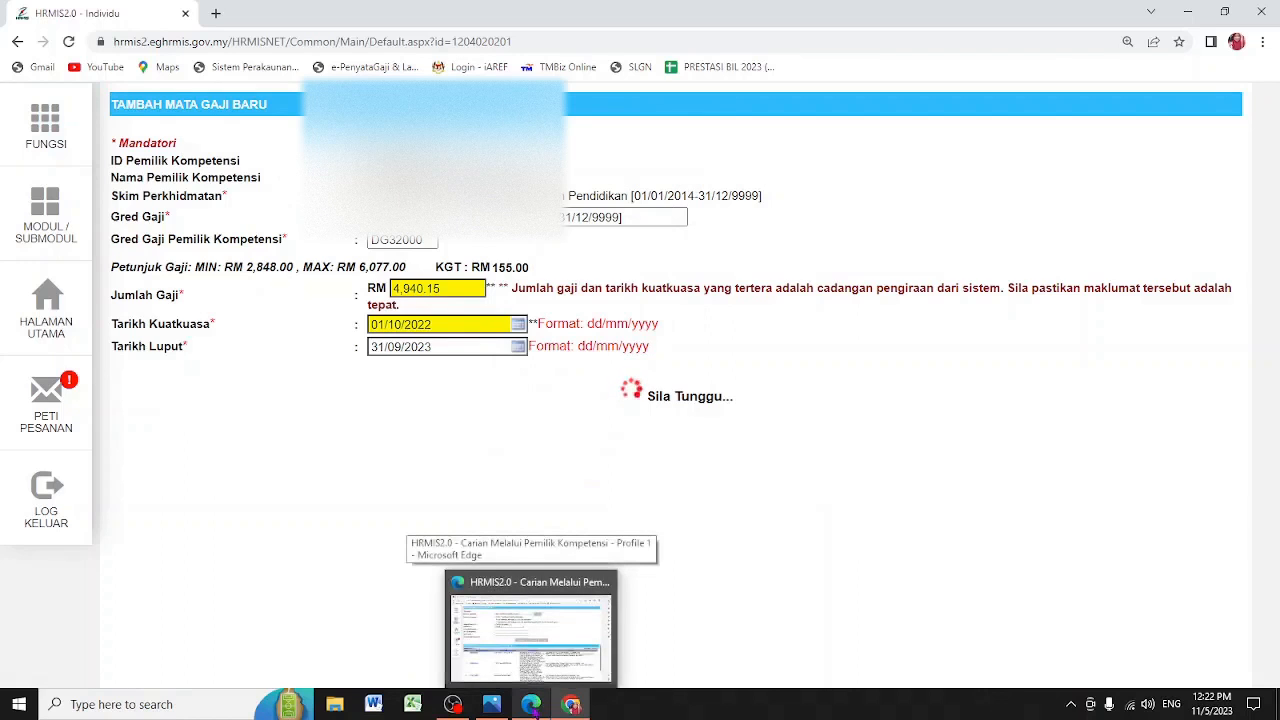
left_click(530, 705)
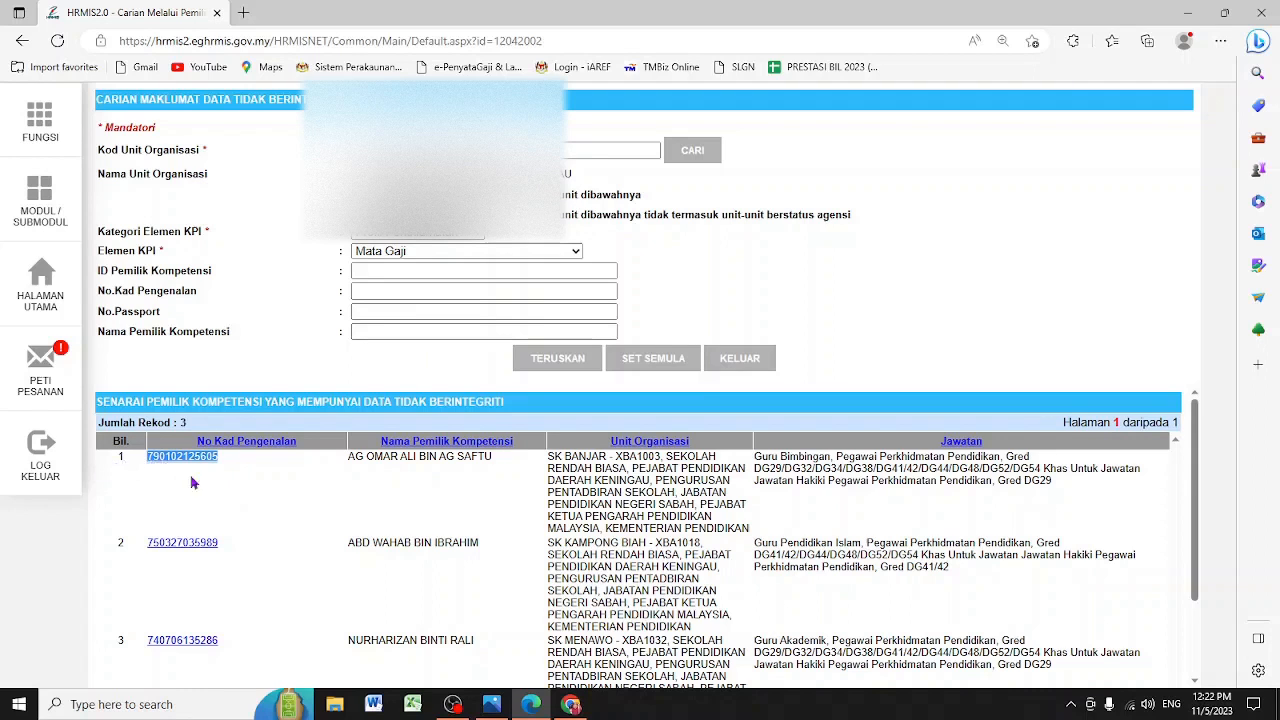
left_click(571, 705)
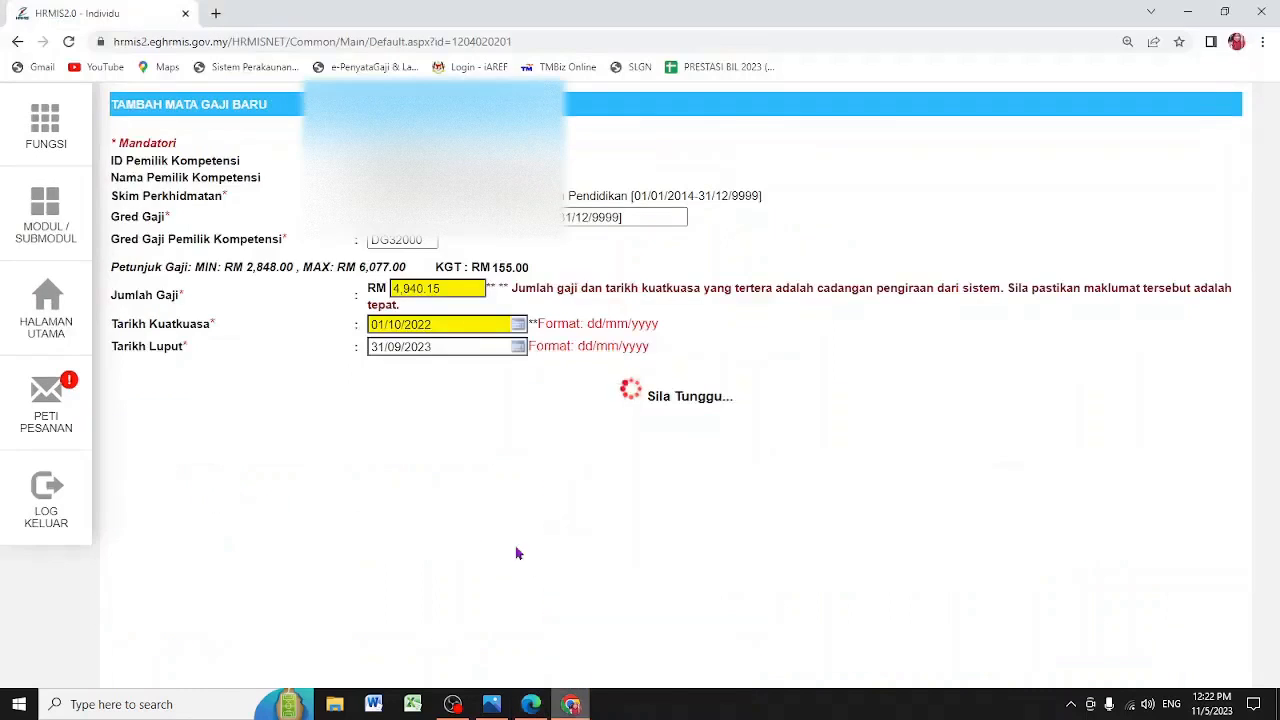
mouse_move(40, 104)
mouse_move(200, 101)
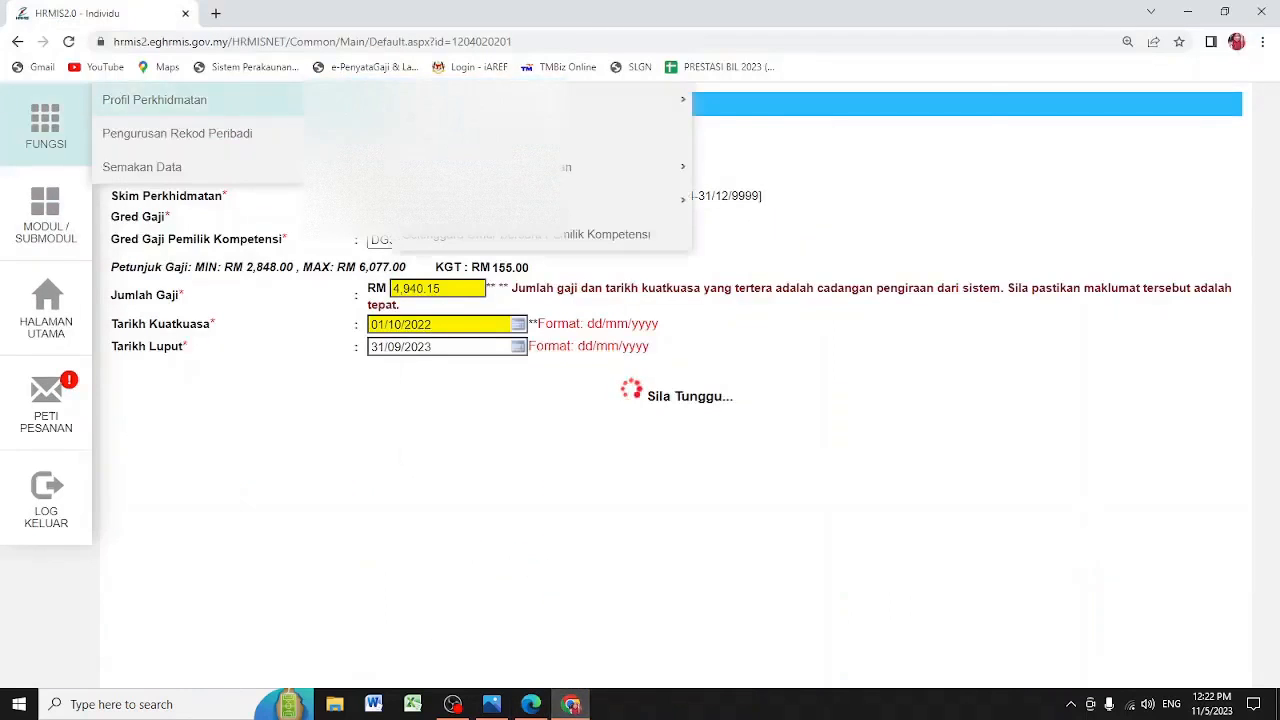
mouse_move(651, 180)
left_click(755, 174)
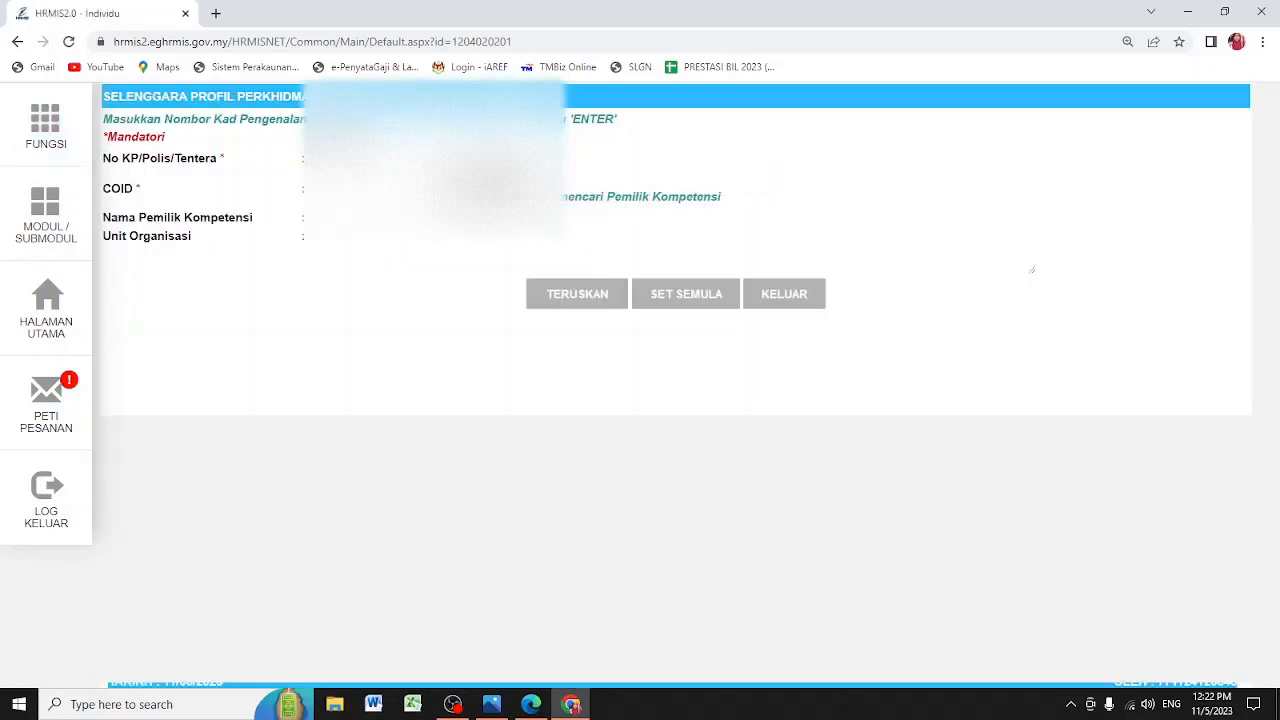
left_click(576, 307)
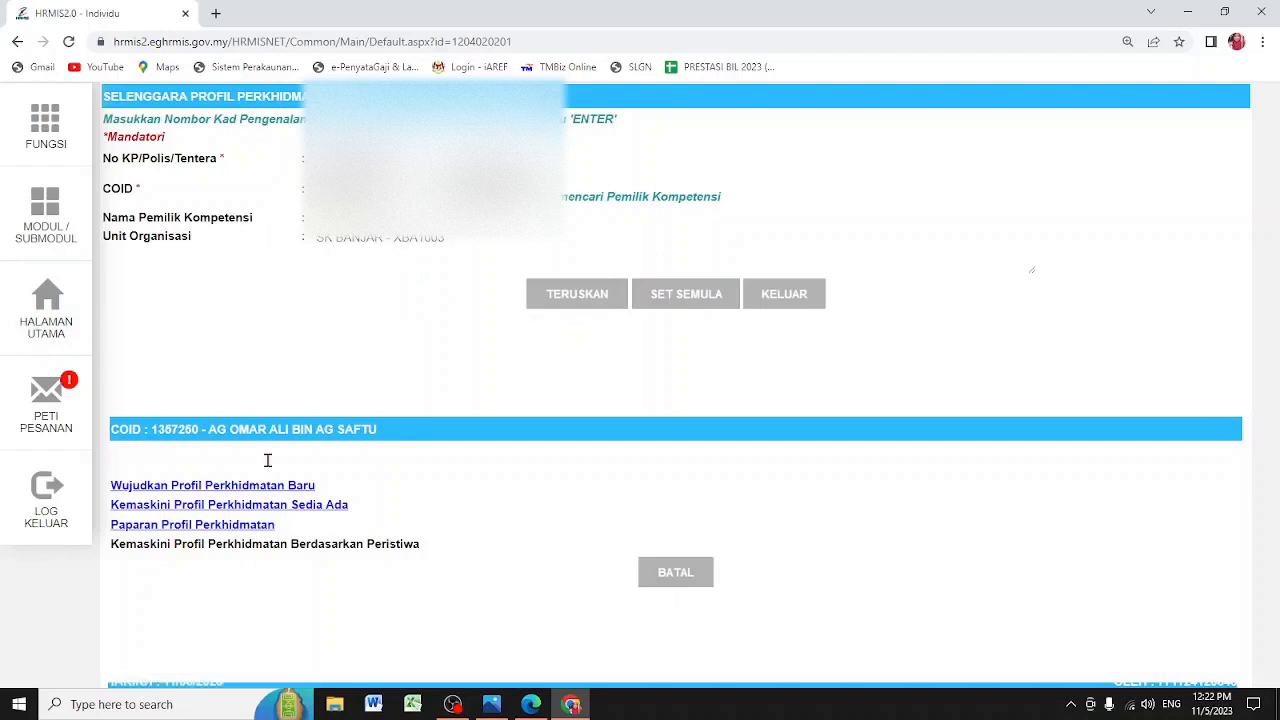
left_click(194, 504)
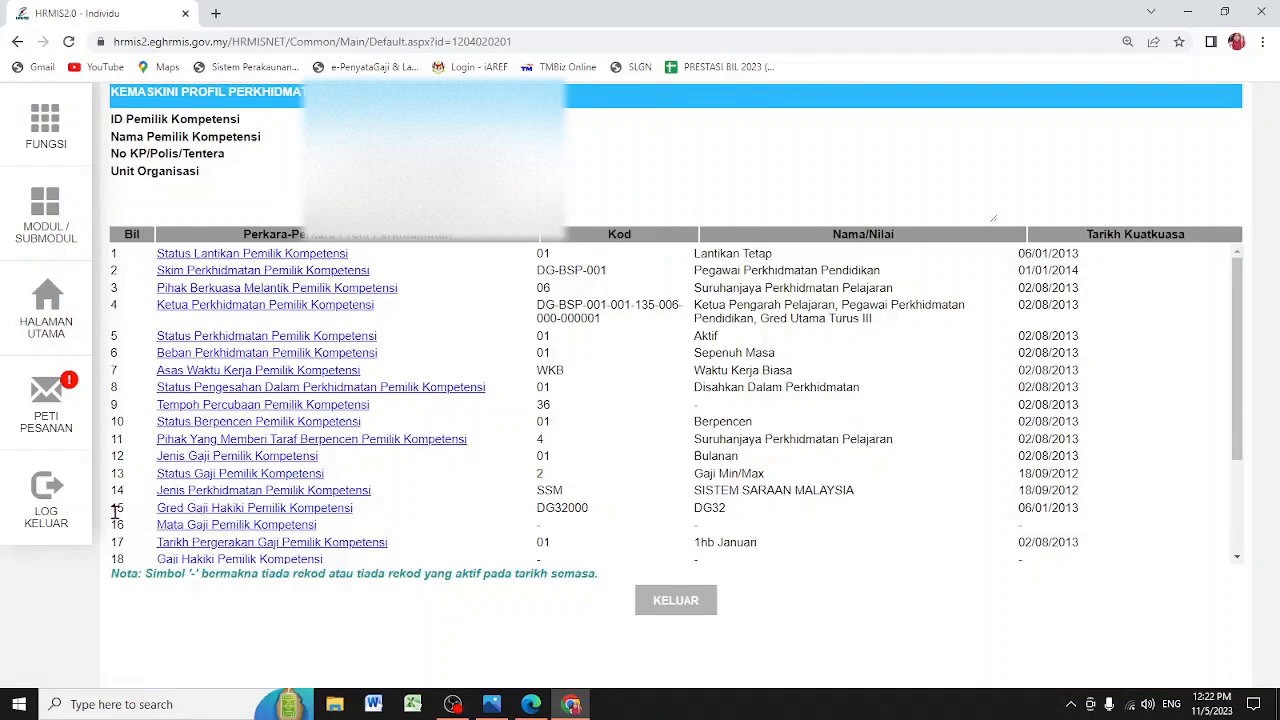
left_click(277, 510)
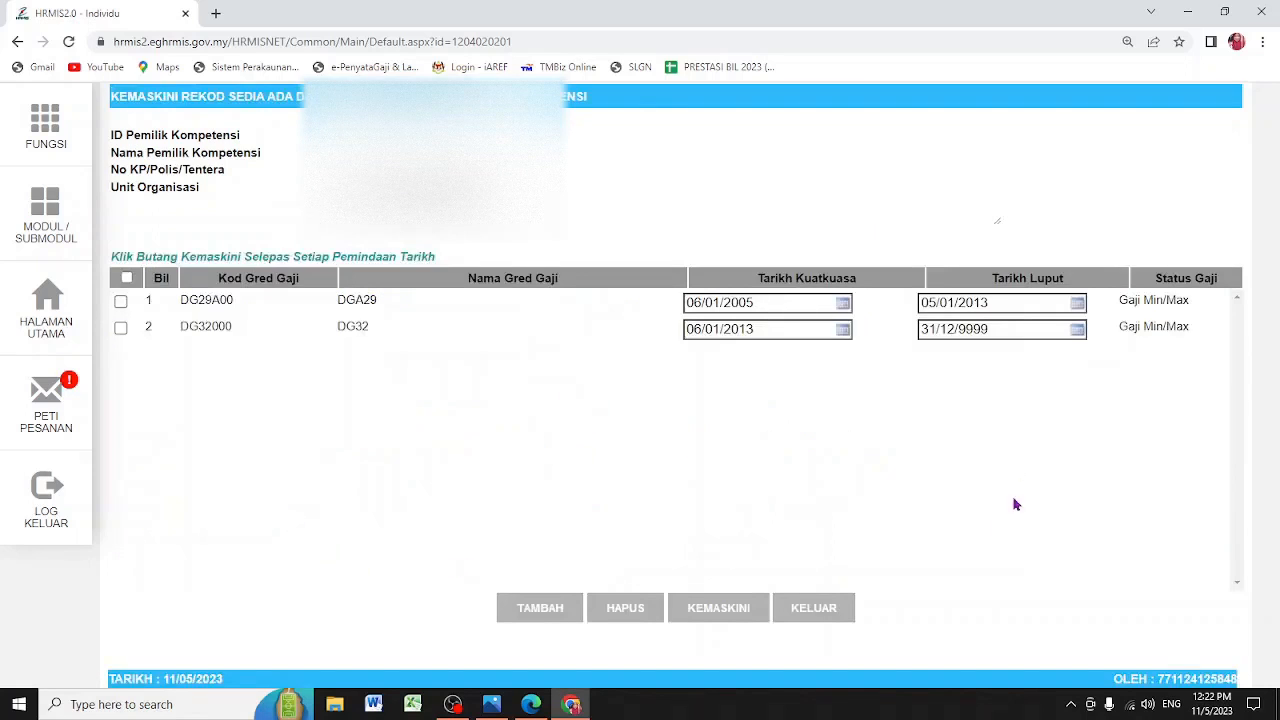
left_click(840, 608)
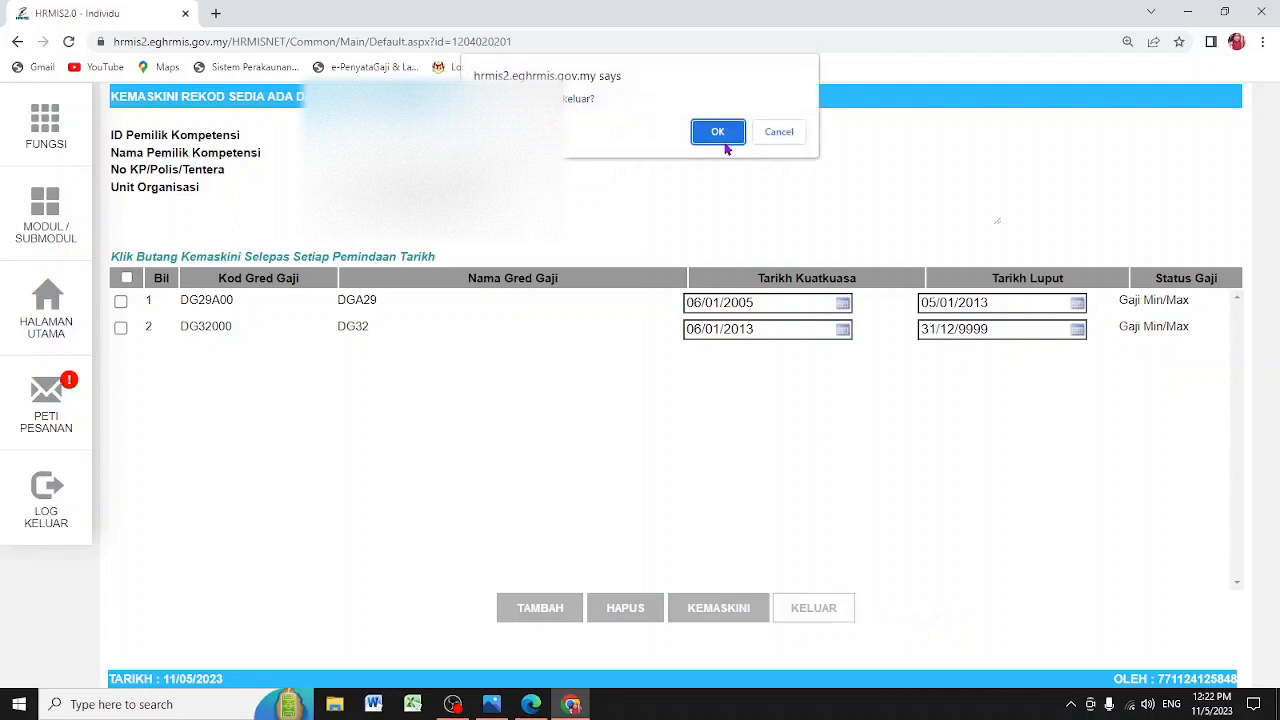
left_click(726, 140)
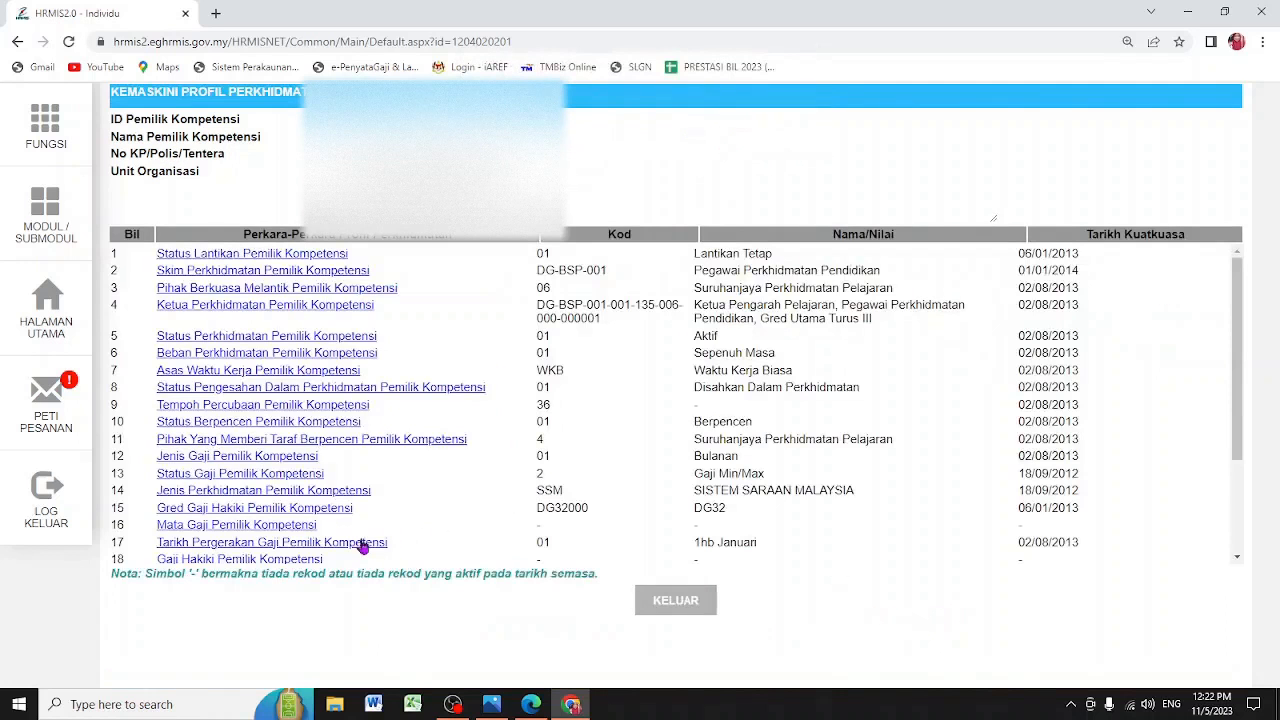
Open Mata Gaji Pemilik Kompetensi and add a new record with the suggested RM4,940.15, Tarikh Kuatkuasa 01/10/2022 and Tarikh Luput 31/12/9999.
left_click(294, 526)
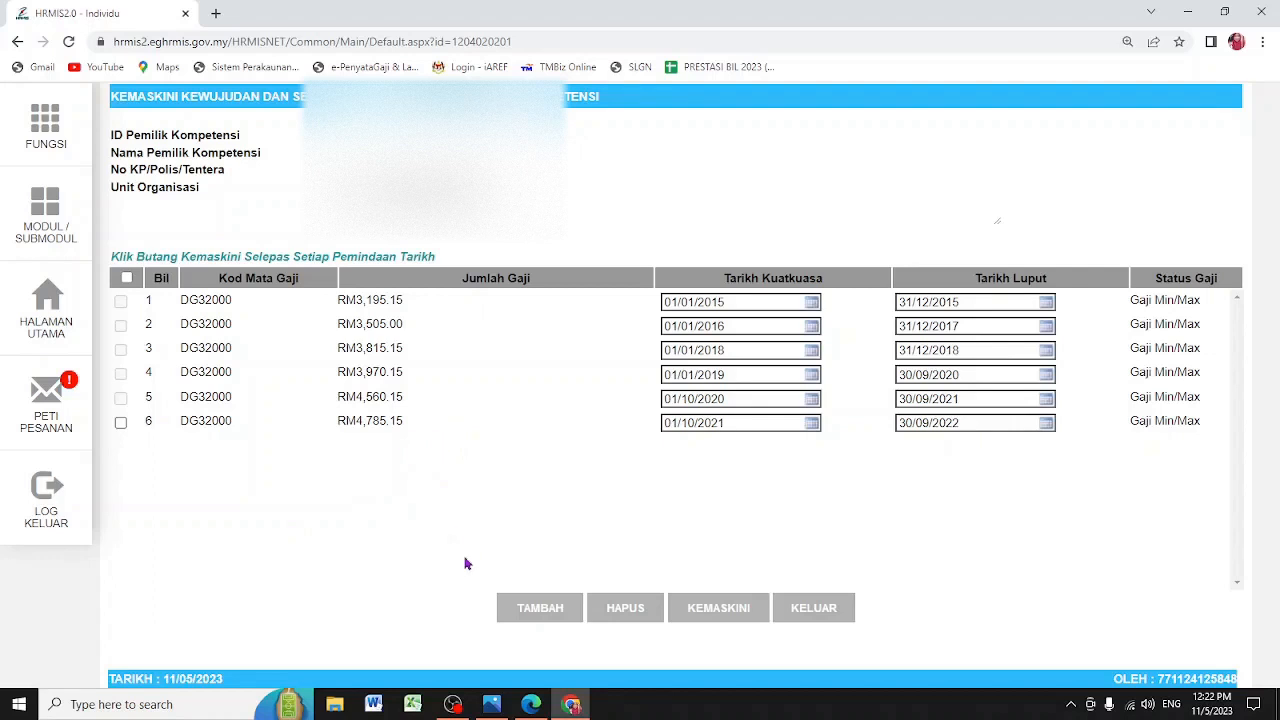
left_click(539, 612)
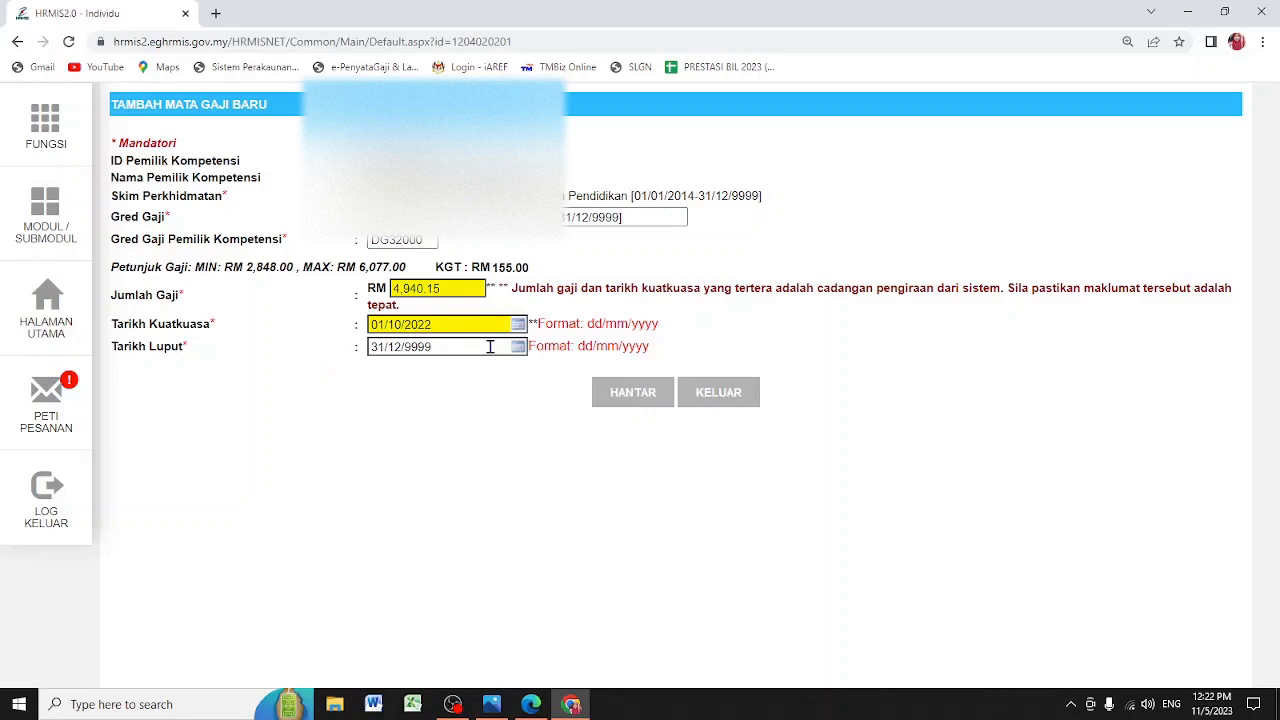
left_click(655, 395)
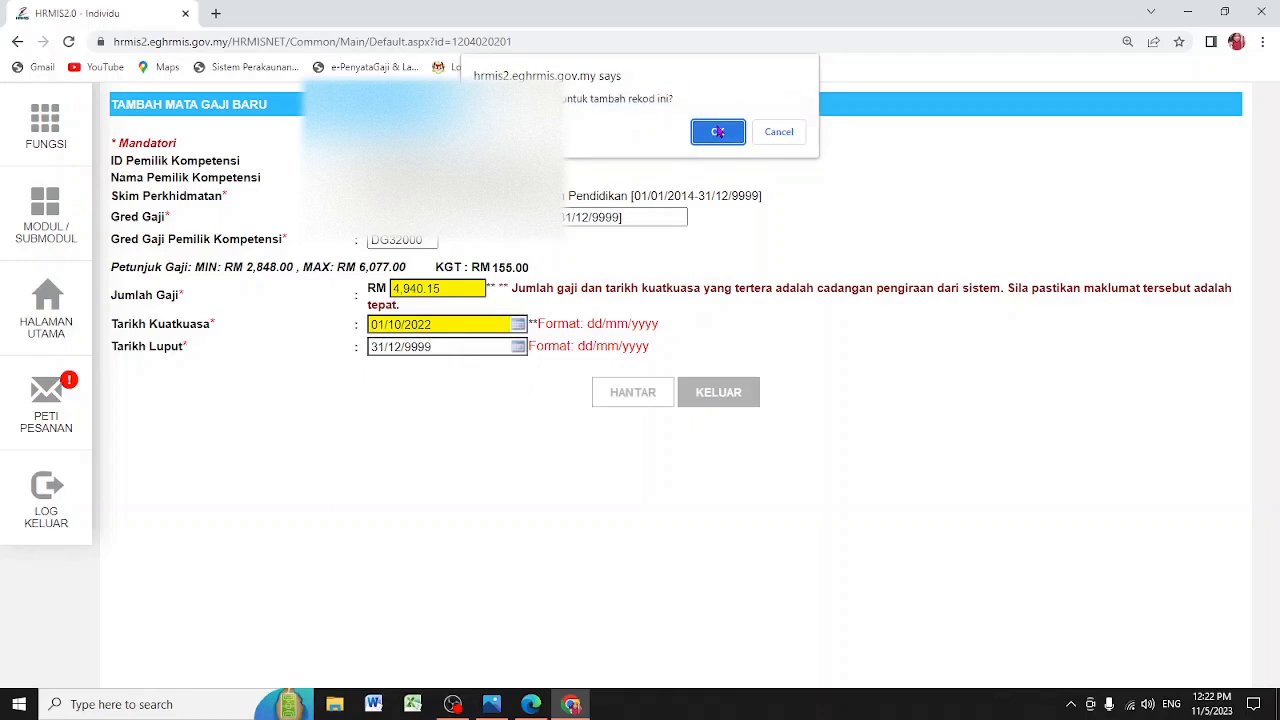
left_click(726, 141)
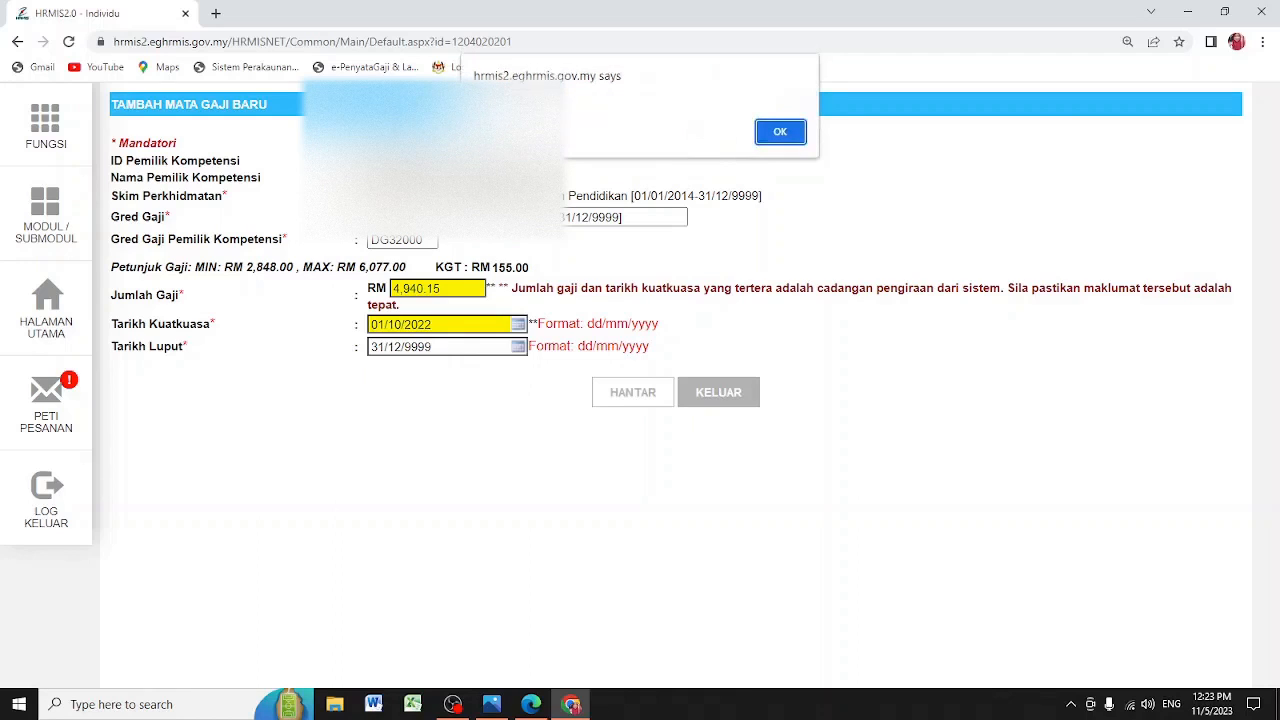
left_click(783, 133)
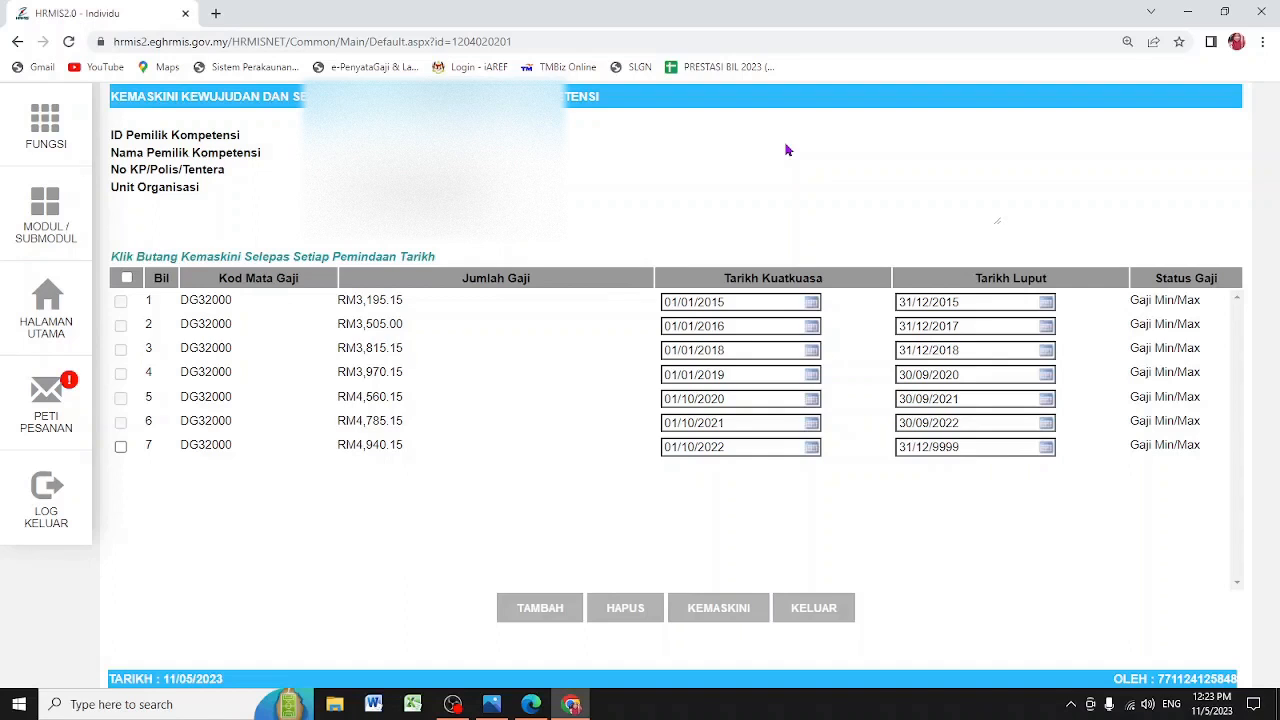
Set the Tarikh Luput of the RM4,940.15 Mata Gaji record to 30/09/2023 and save the update.
double_click(971, 447)
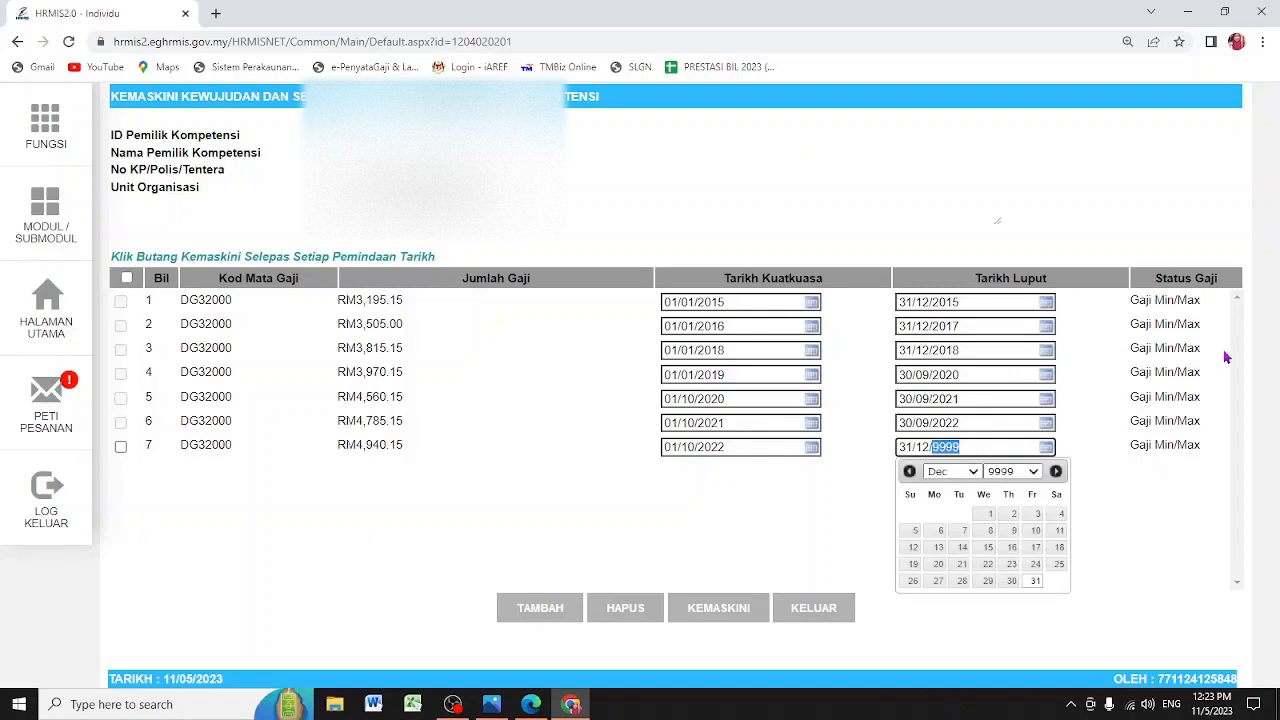
key("BackSpace")
key("BackSpace")
key("BackSpace")
key("BackSpace")
key("BackSpace")
key("BackSpace")
type("30/09/2023")
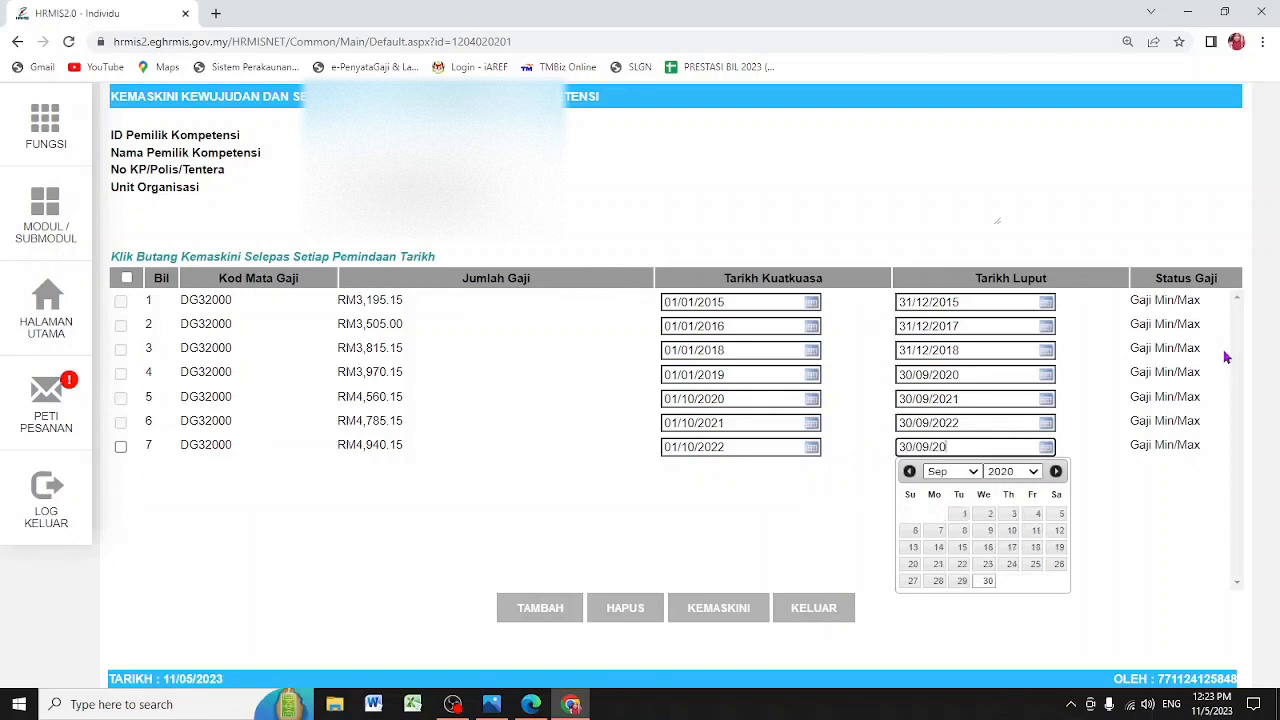
left_click(788, 548)
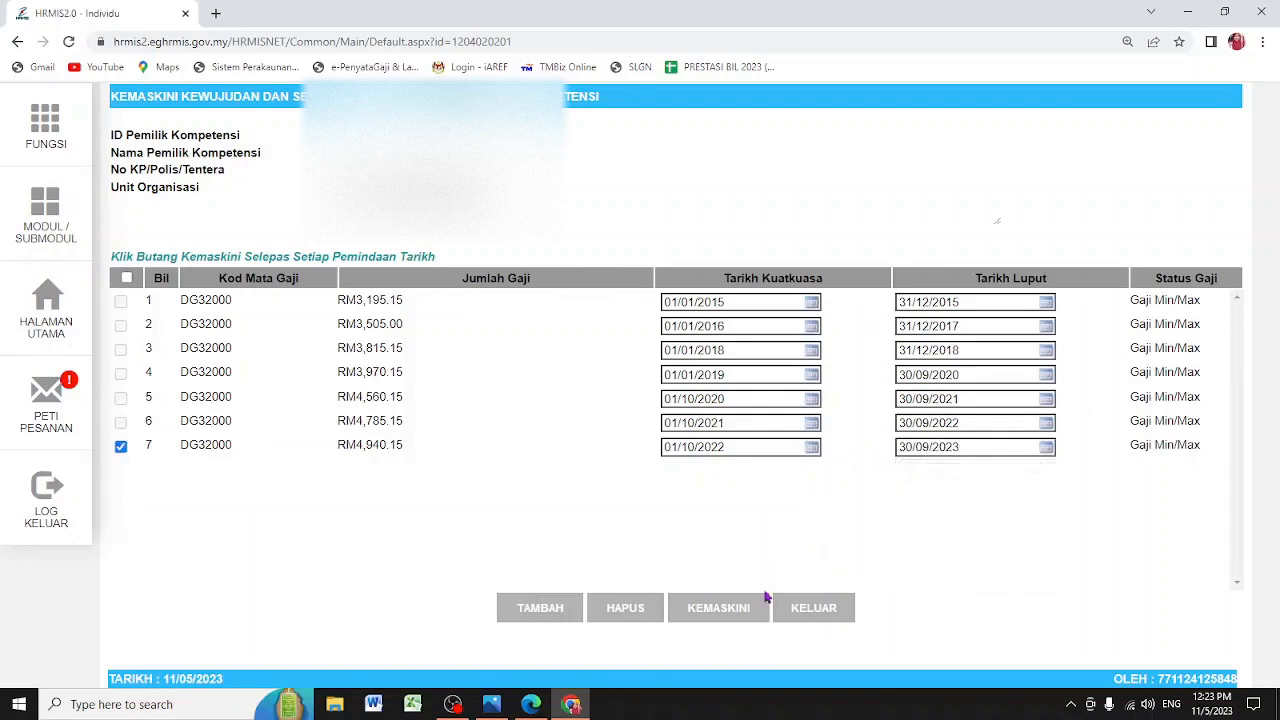
left_click(757, 606)
left_click(715, 132)
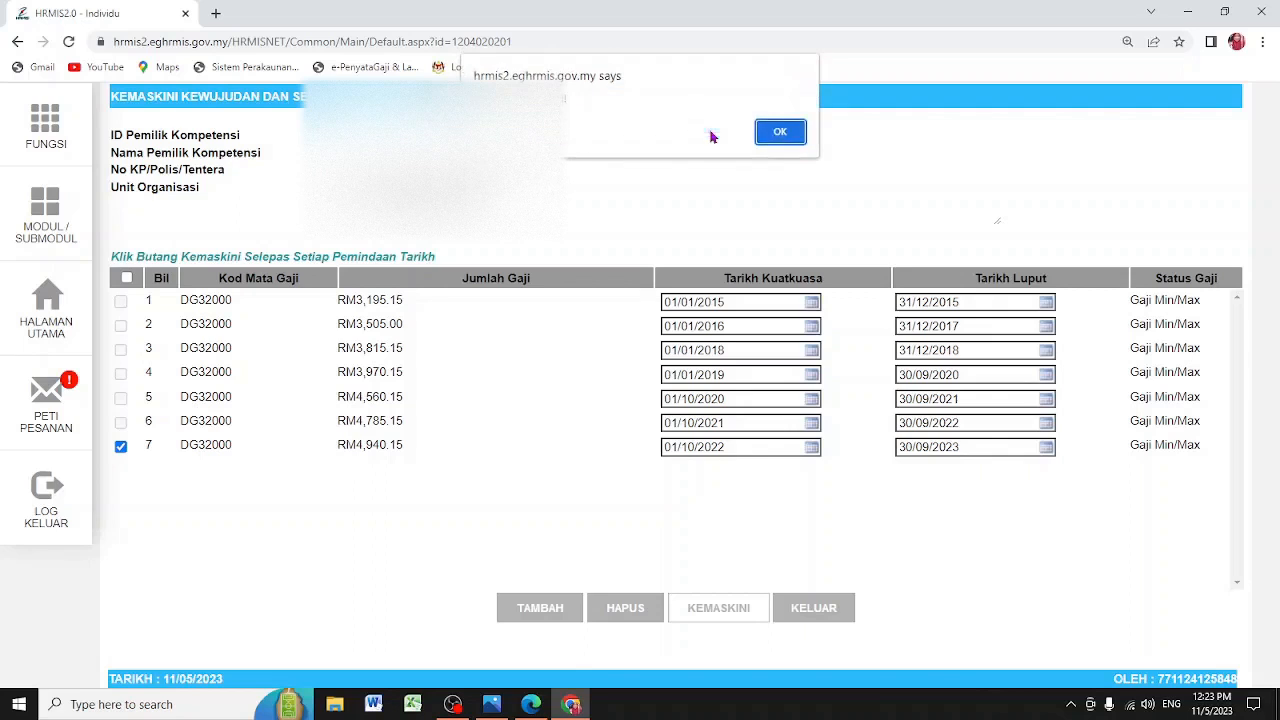
left_click(778, 132)
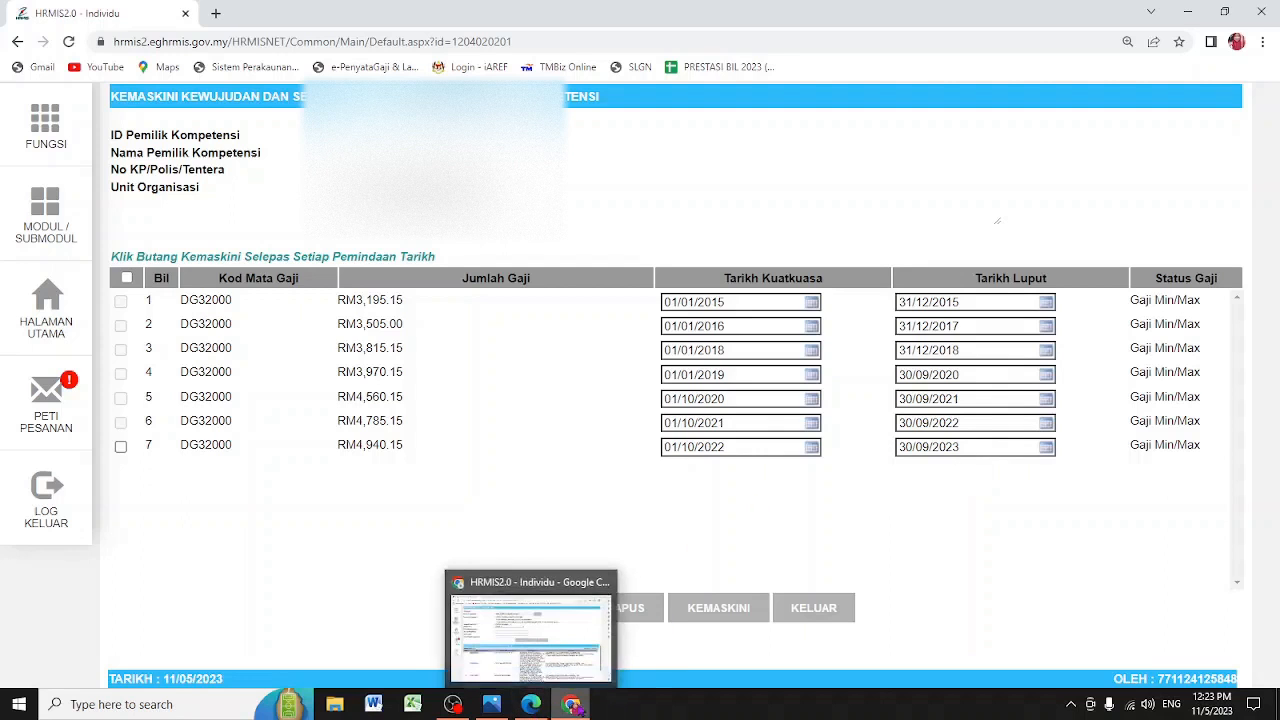
Switch to HRMIS in Edge and search the Profil Perkhidmatan non-integrity data for Elemen KPI Status Lantikan.
left_click(531, 704)
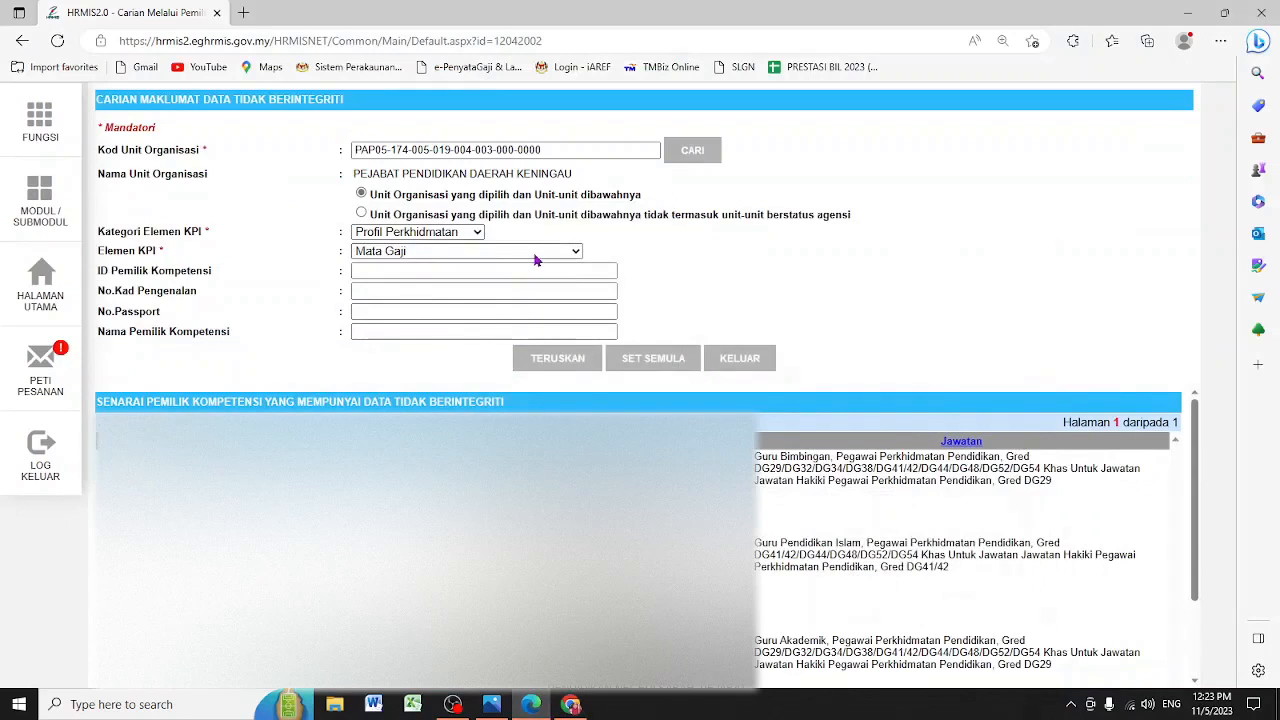
left_click(534, 252)
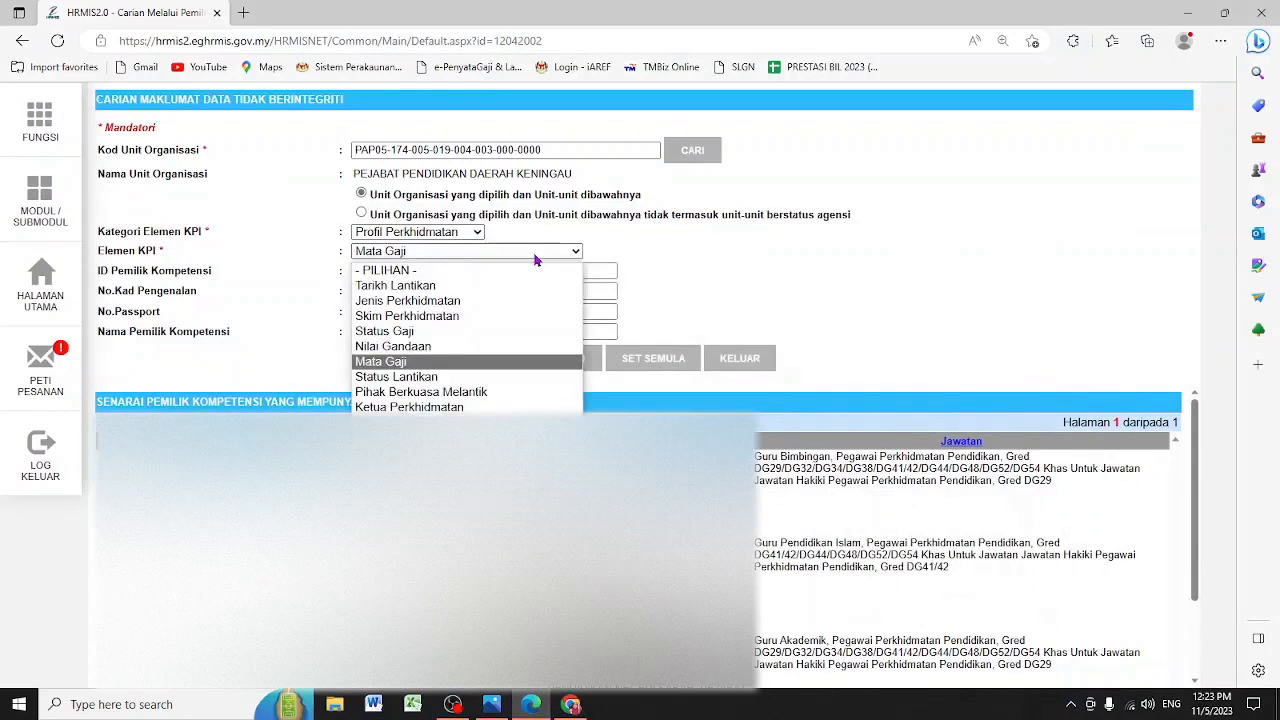
left_click(518, 386)
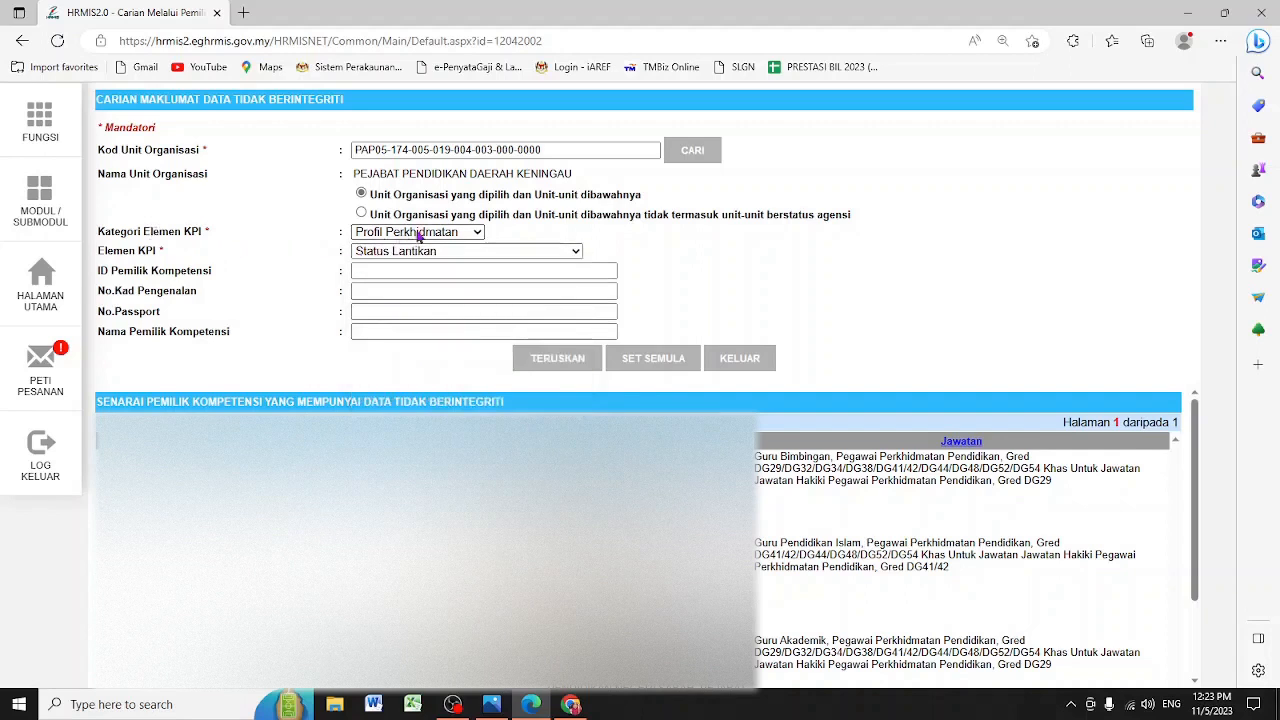
left_click(545, 366)
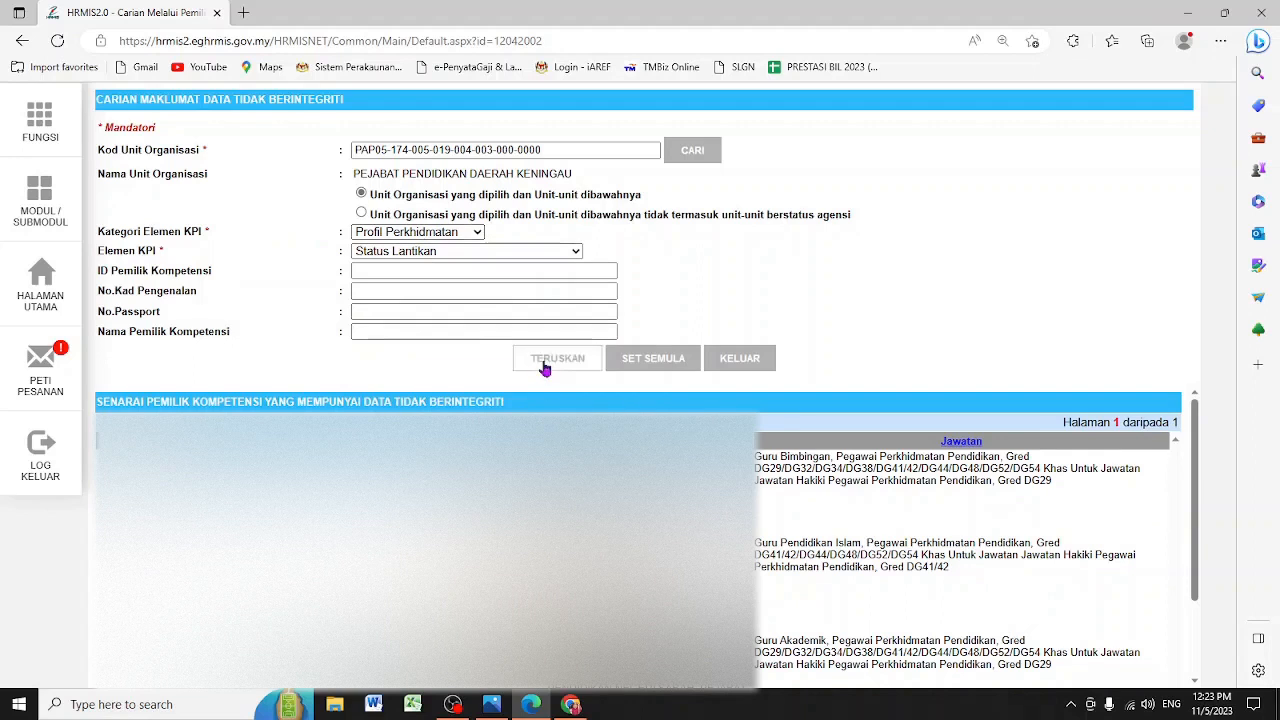